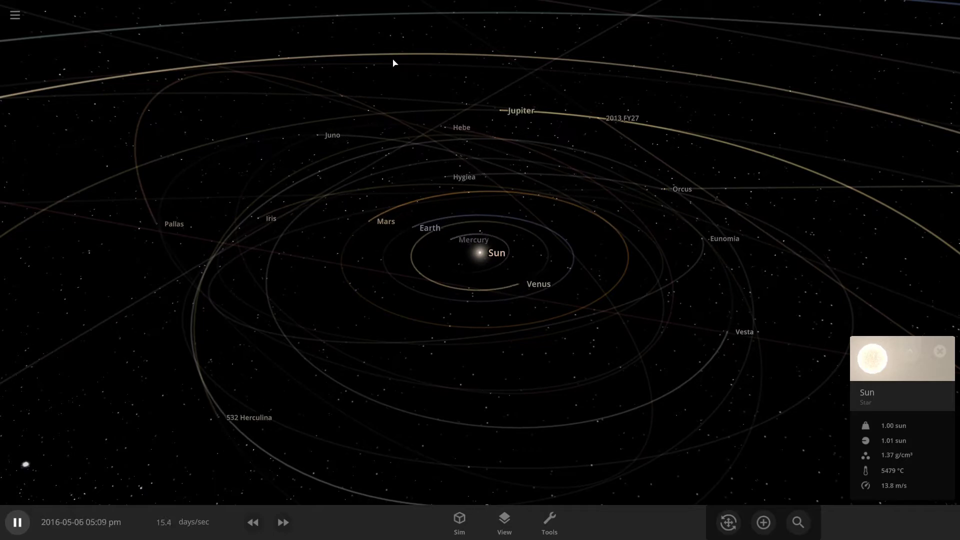
Step: Examine the planetary and minor-body orbits around the Sun, from the inner planets out past Neptune and back
{"action": "scroll", "coordinate": [671, 245], "scroll_direction": "down", "scroll_amount": 6}
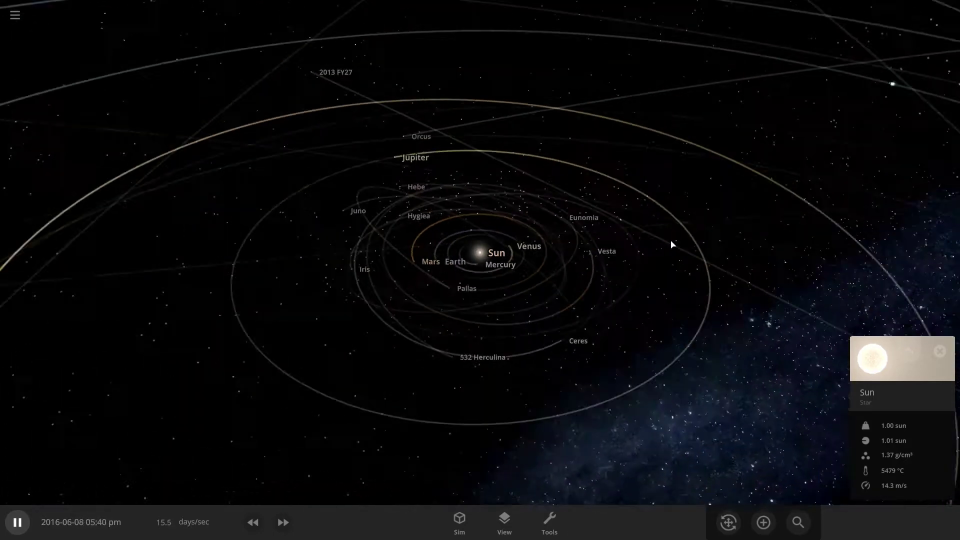
{"action": "scroll", "coordinate": [671, 244], "scroll_direction": "up", "scroll_amount": 1}
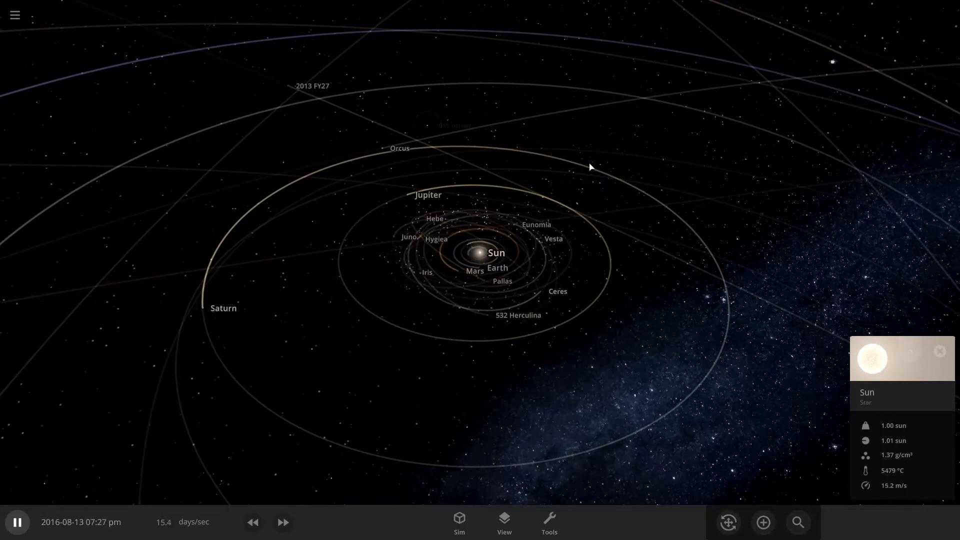
{"action": "right_click_drag", "start_coordinate": [499, 281], "coordinate": [481, 286]}
{"action": "scroll", "coordinate": [480, 285], "scroll_direction": "up", "scroll_amount": 3}
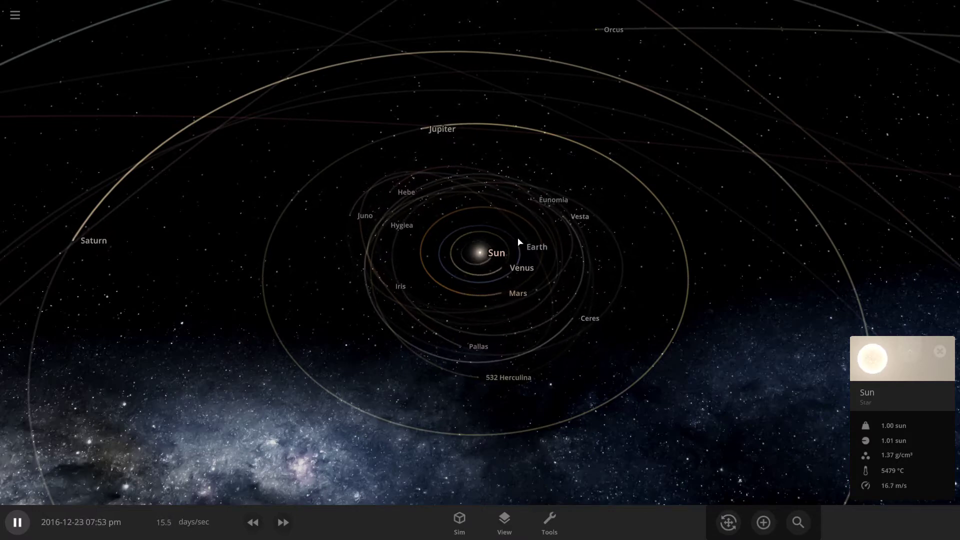
{"action": "scroll", "coordinate": [518, 242], "scroll_direction": "down", "scroll_amount": 10}
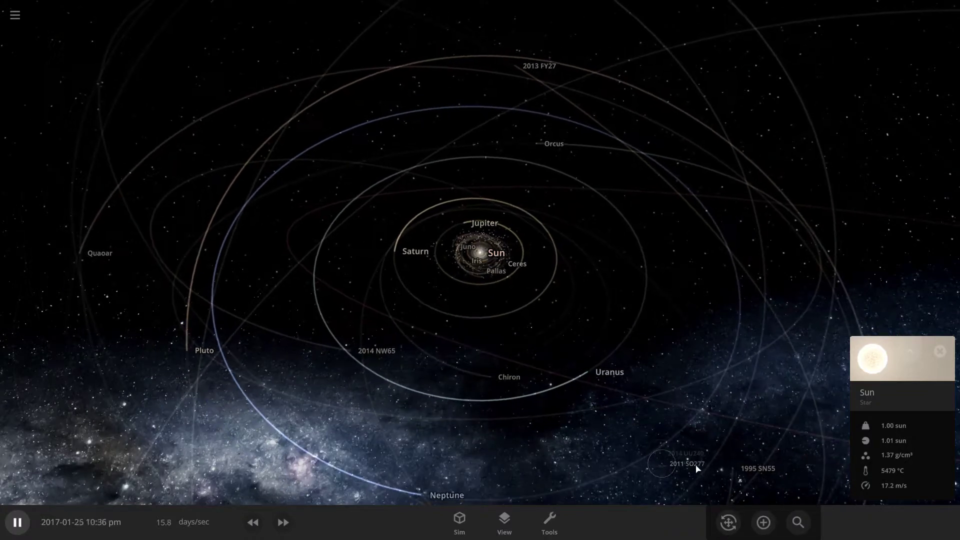
{"action": "scroll", "coordinate": [620, 436], "scroll_direction": "down", "scroll_amount": 3}
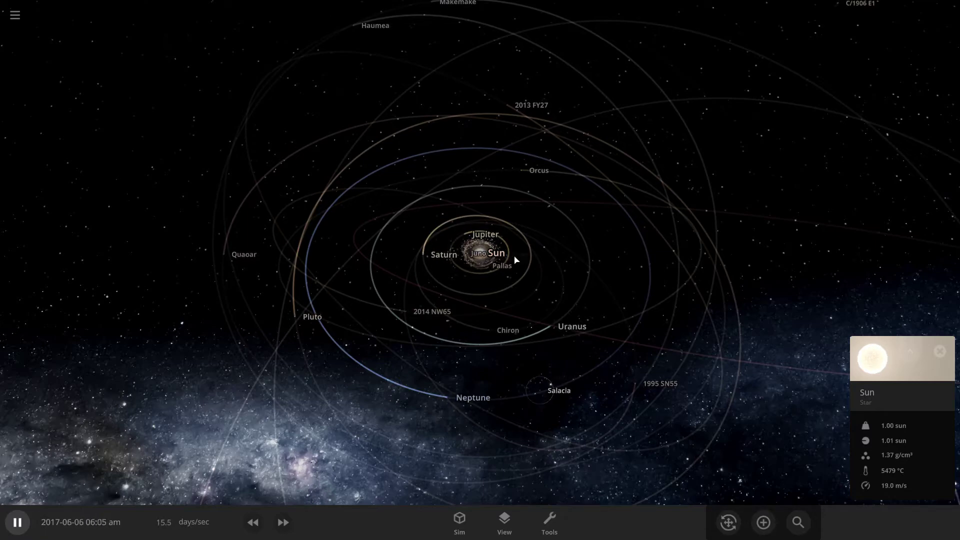
{"action": "scroll", "coordinate": [516, 259], "scroll_direction": "up", "scroll_amount": 8}
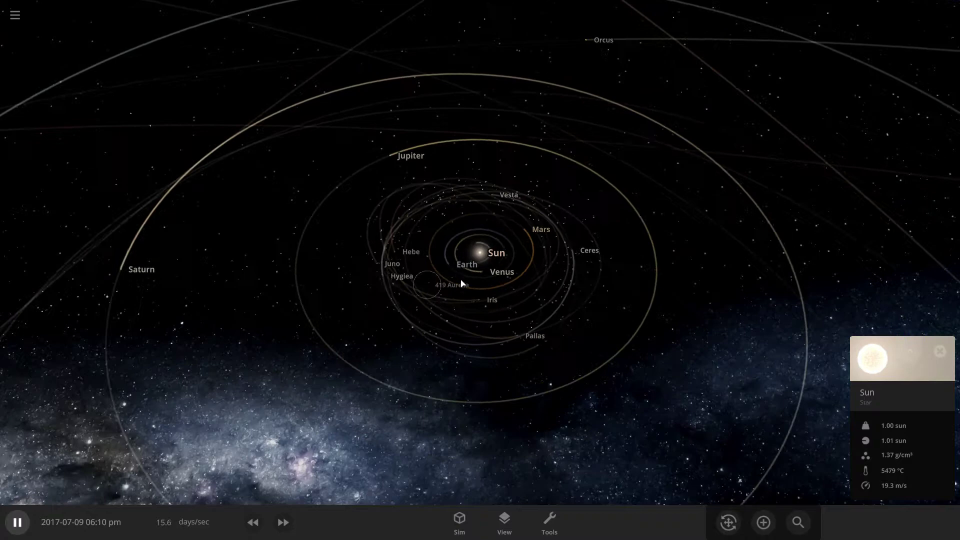
{"action": "scroll", "coordinate": [461, 283], "scroll_direction": "up", "scroll_amount": 5}
Step: Select and focus on Earth, and pause the simulation
{"action": "left_click", "coordinate": [375, 353]}
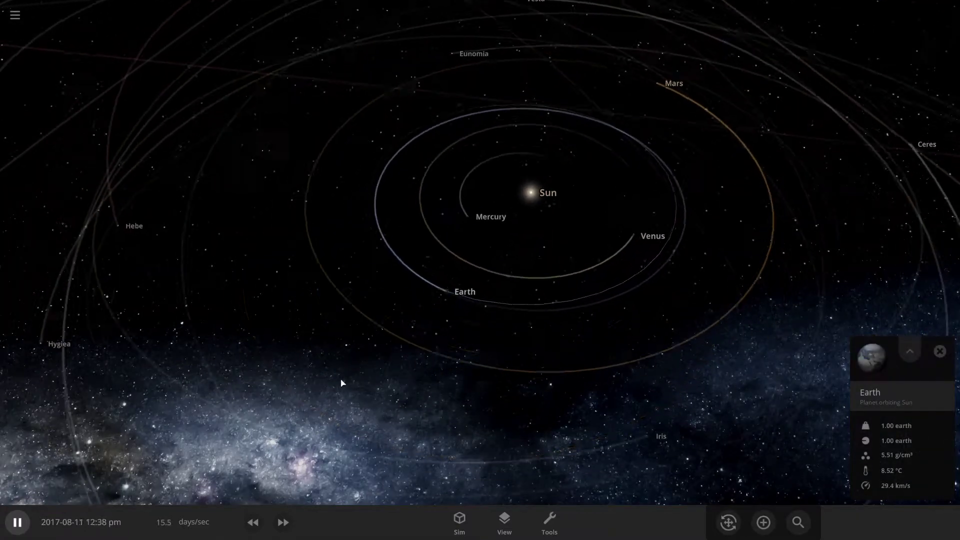
{"action": "key", "text": "space"}
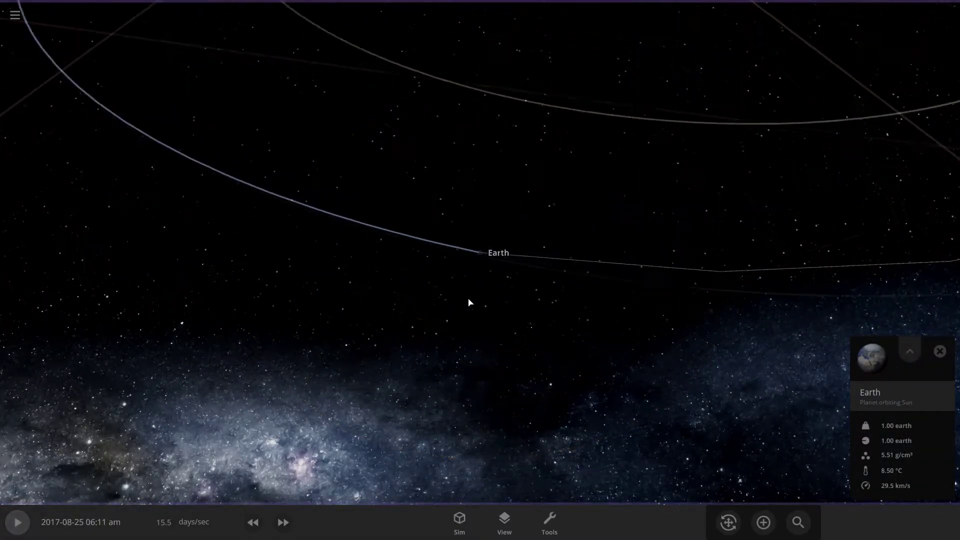
{"action": "scroll", "coordinate": [688, 289], "scroll_direction": "down", "scroll_amount": 3}
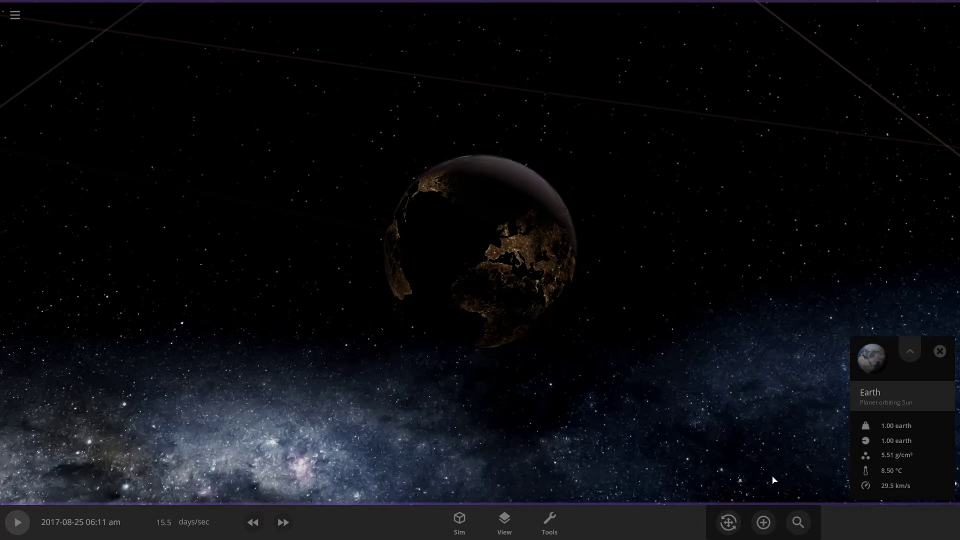
Step: Add Saturn from the planet objects in Orbit mode, placing it over Earth
{"action": "left_click", "coordinate": [763, 522]}
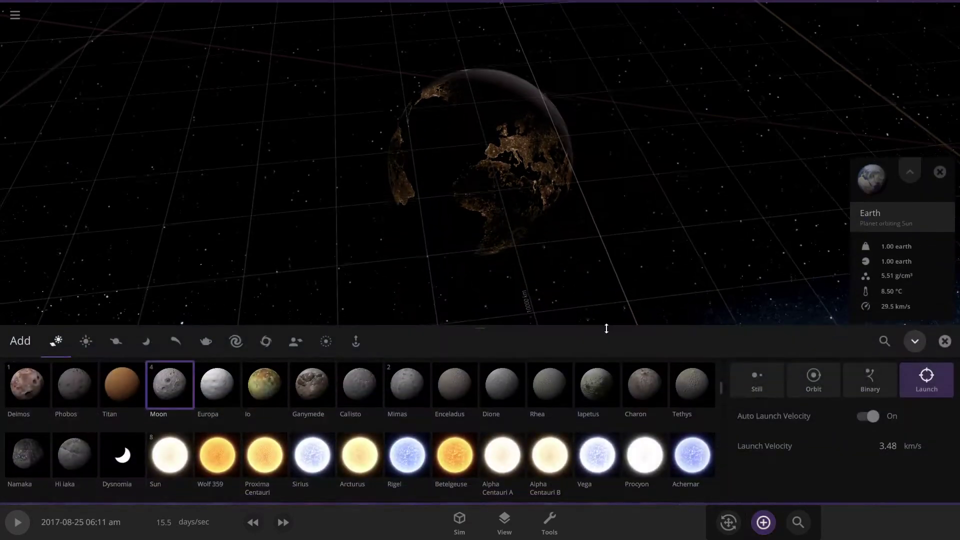
{"action": "left_click", "coordinate": [115, 345]}
{"action": "left_click", "coordinate": [457, 406]}
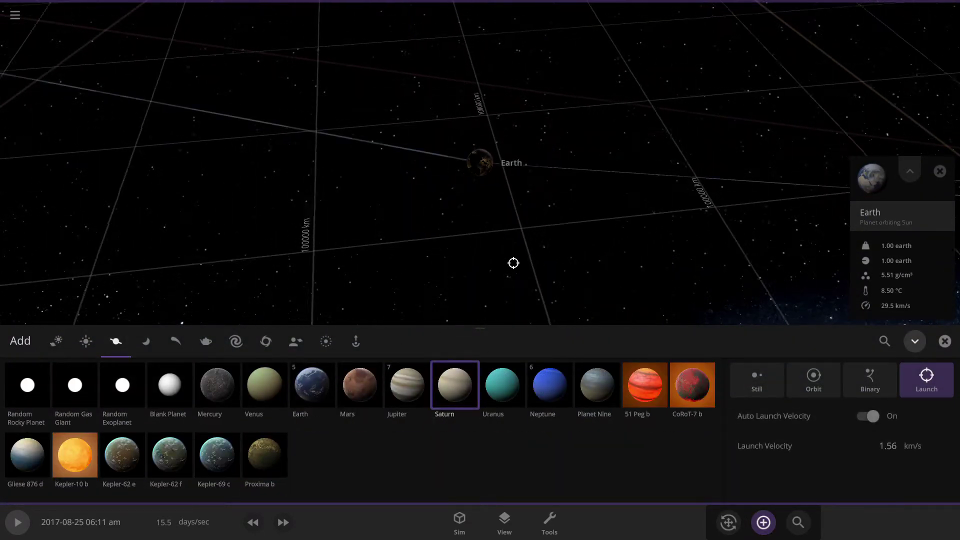
{"action": "left_click", "coordinate": [814, 378]}
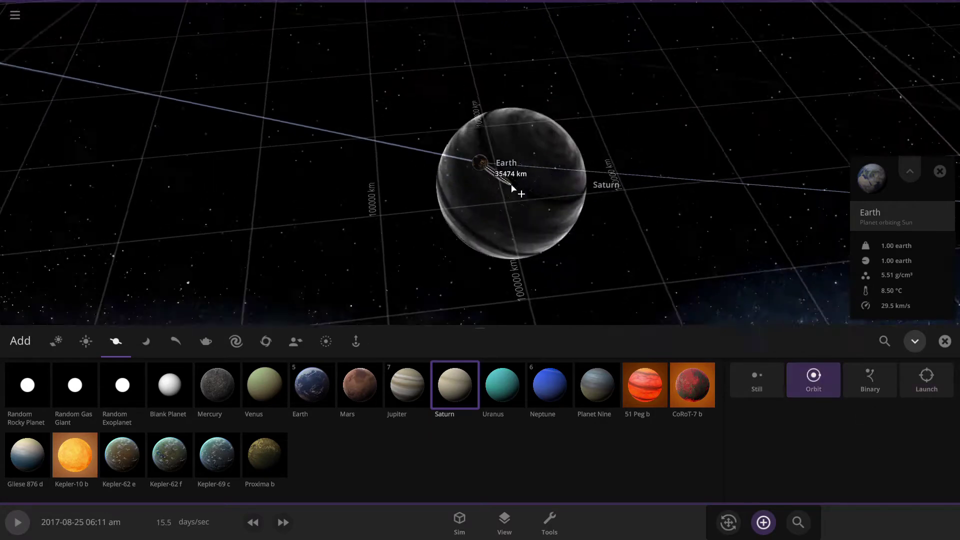
{"action": "left_click", "coordinate": [772, 524]}
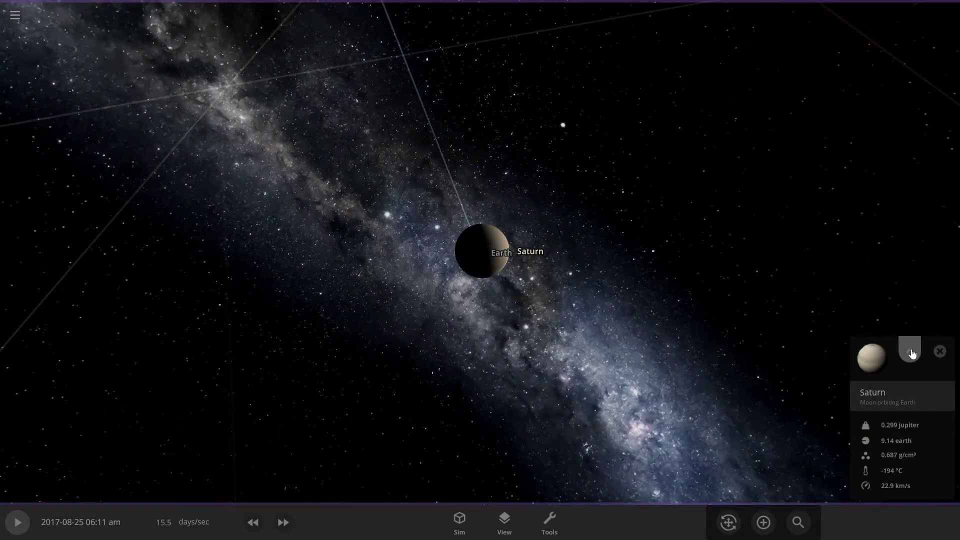
Step: Add Saturn's moons around it with the Add Moons to Planet action
{"action": "left_click", "coordinate": [909, 349]}
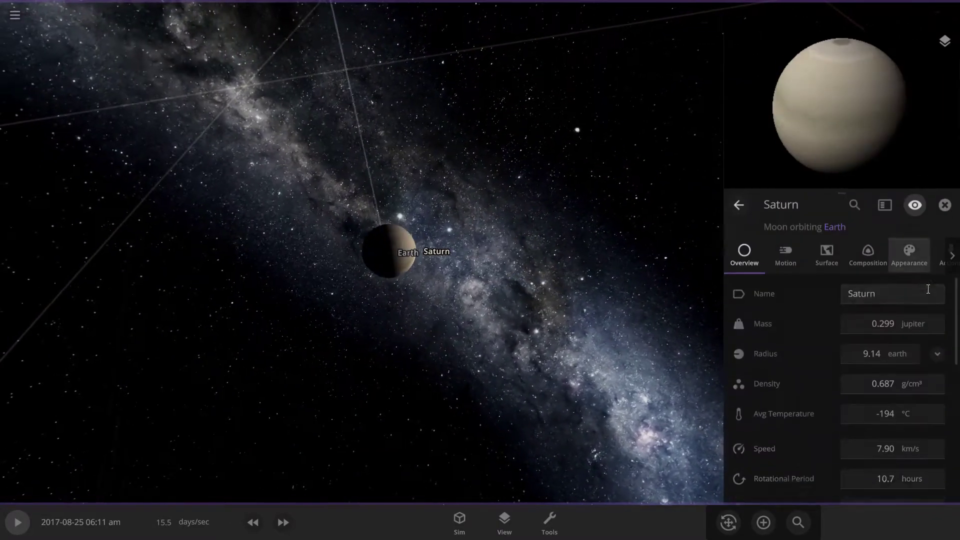
{"action": "left_click", "coordinate": [935, 232]}
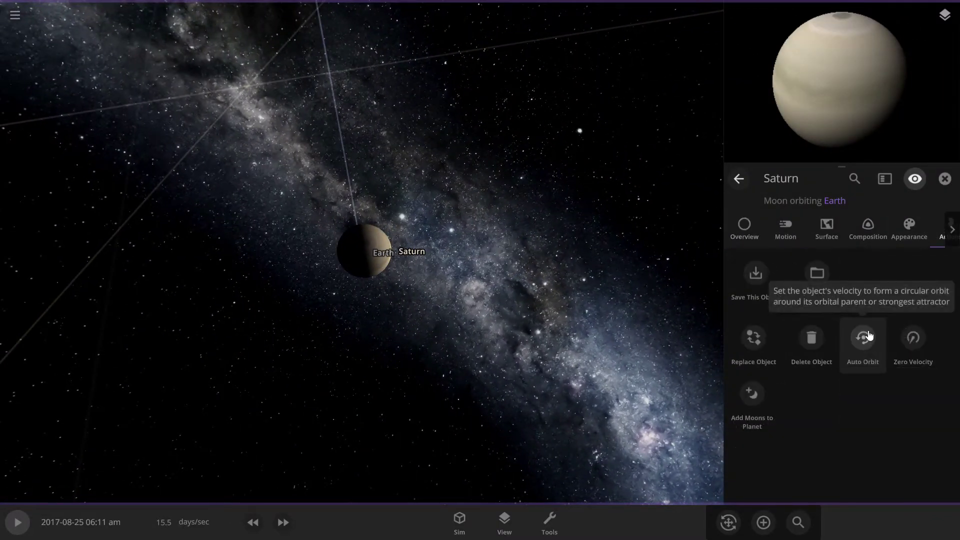
{"action": "left_click", "coordinate": [753, 394]}
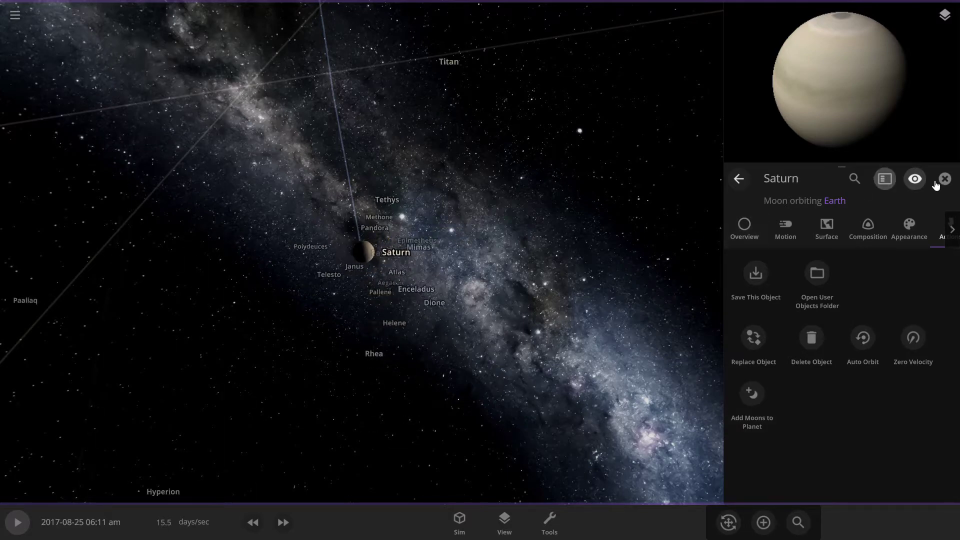
{"action": "left_click", "coordinate": [535, 423]}
Step: Examine the distribution of the added moons around Saturn, from the distant outer ones to those close in
{"action": "left_click", "coordinate": [504, 523]}
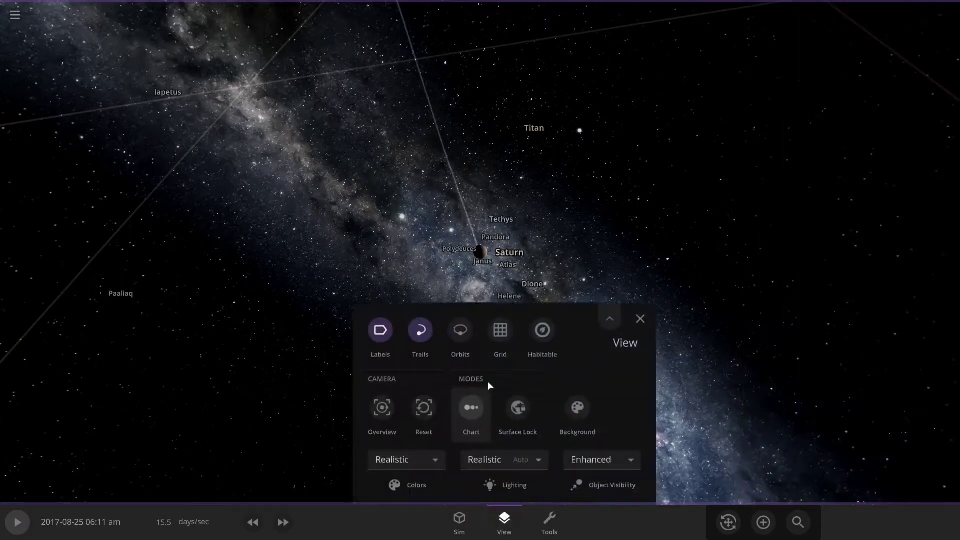
{"action": "left_click", "coordinate": [648, 326]}
{"action": "right_click_drag", "start_coordinate": [607, 293], "coordinate": [607, 294]}
{"action": "scroll", "coordinate": [607, 294], "scroll_direction": "down", "scroll_amount": 10}
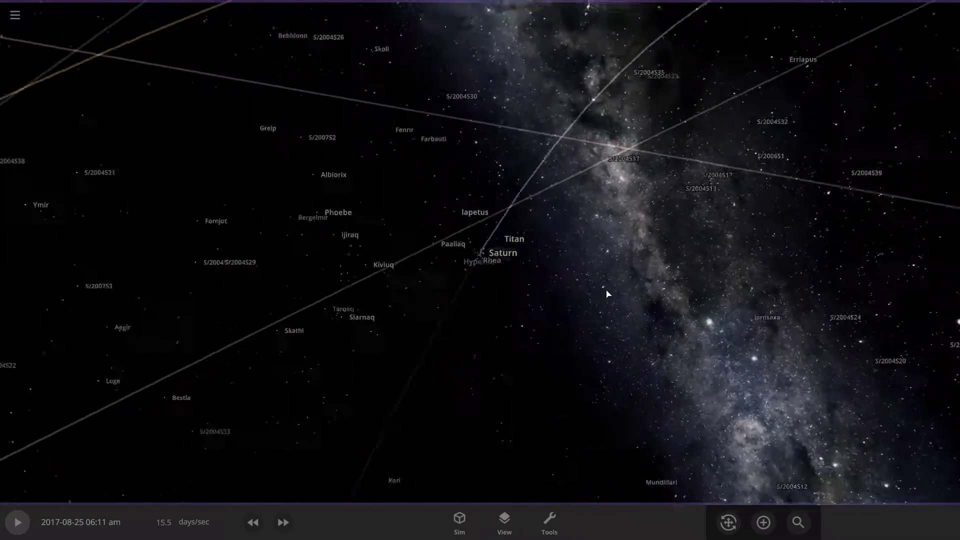
{"action": "scroll", "coordinate": [607, 294], "scroll_direction": "up", "scroll_amount": 5}
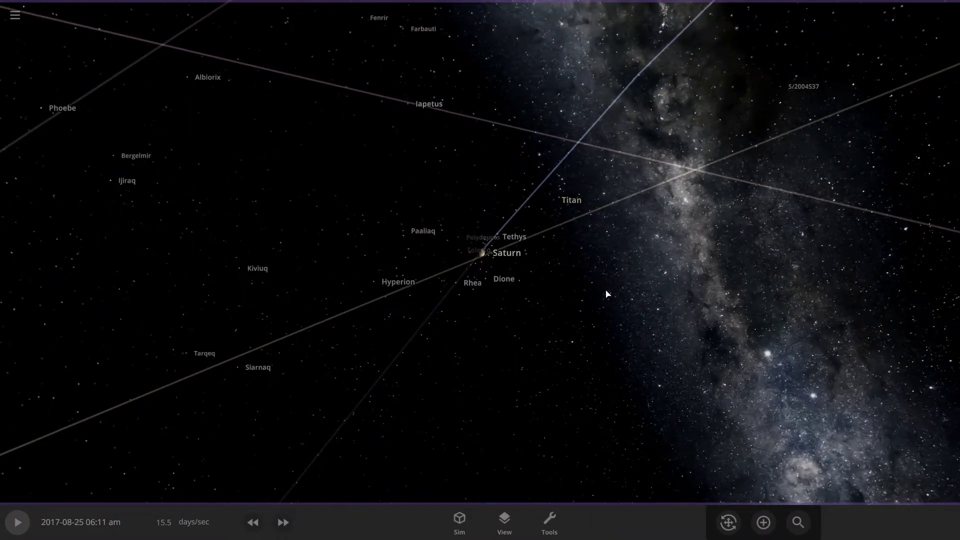
{"action": "scroll", "coordinate": [542, 283], "scroll_direction": "up", "scroll_amount": 3}
{"action": "scroll", "coordinate": [542, 284], "scroll_direction": "up", "scroll_amount": 4}
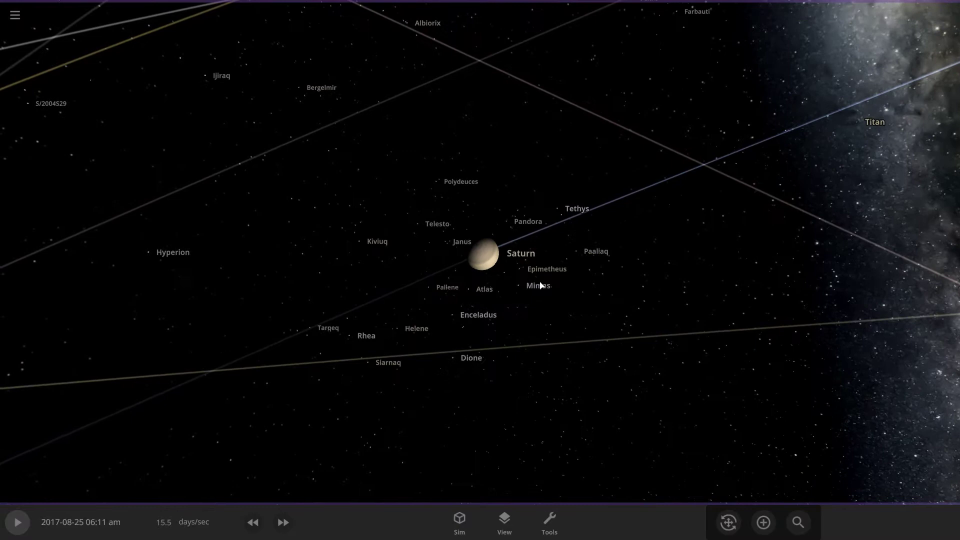
{"action": "scroll", "coordinate": [478, 259], "scroll_direction": "up", "scroll_amount": 1}
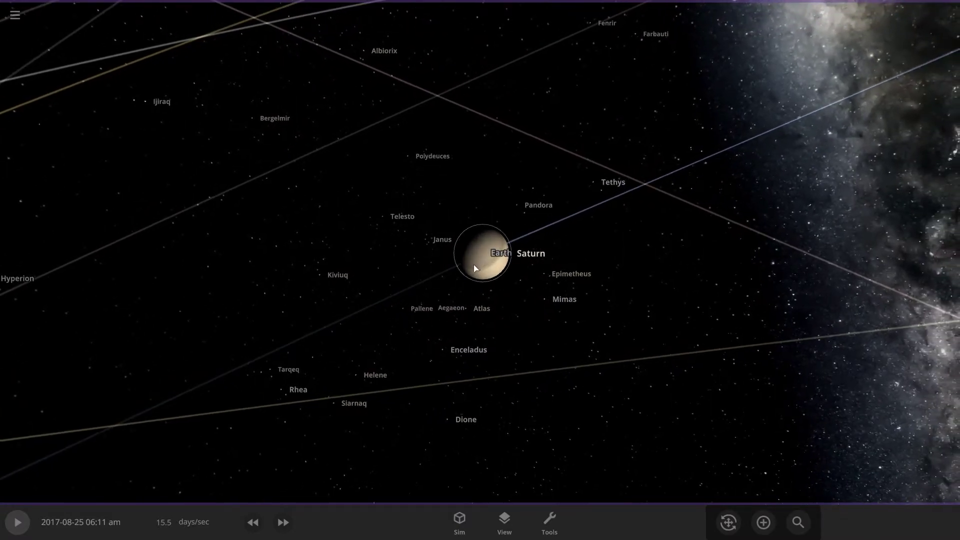
Step: Delete Saturn from Earth's location while keeping its moons
{"action": "left_click", "coordinate": [473, 266]}
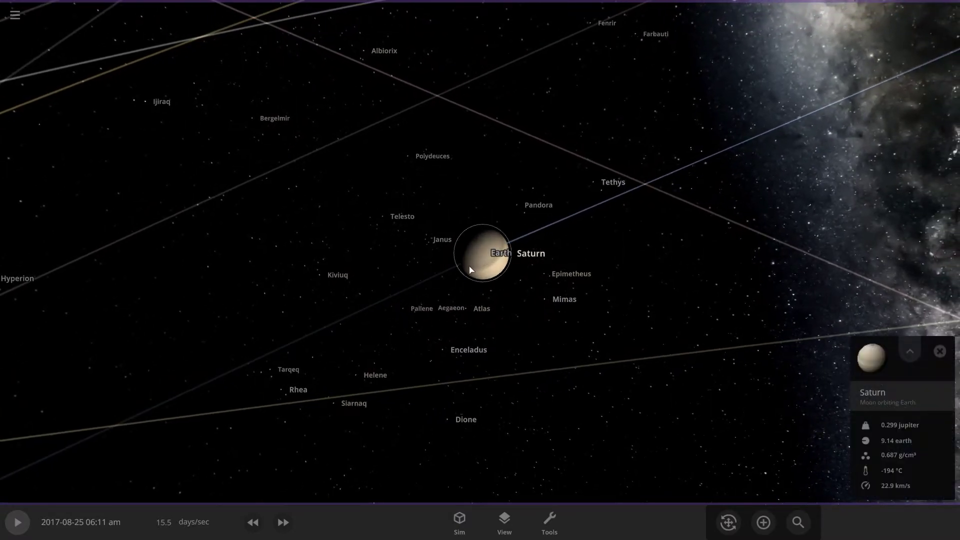
{"action": "scroll", "coordinate": [512, 288], "scroll_direction": "down", "scroll_amount": 5}
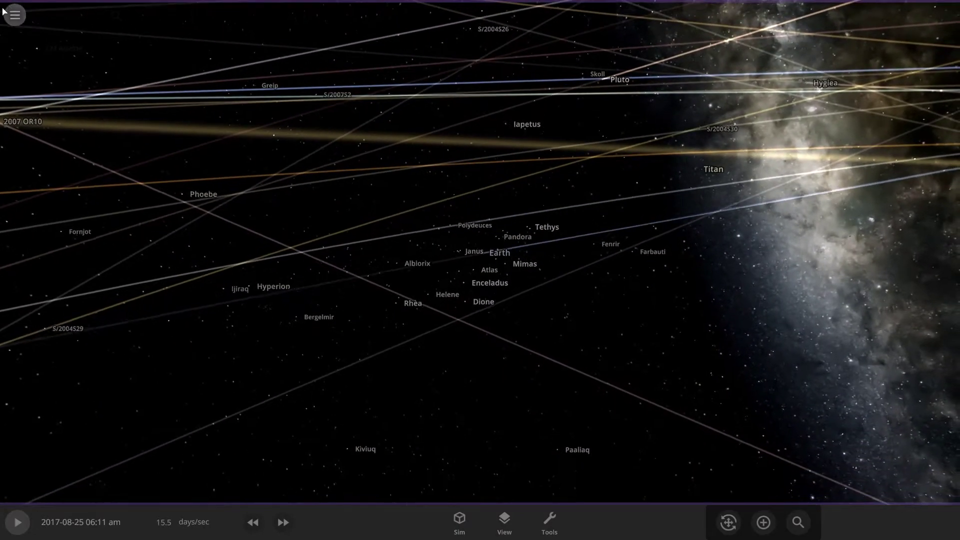
Step: Apply Auto Orbit to the whole system
{"action": "left_click", "coordinate": [14, 15]}
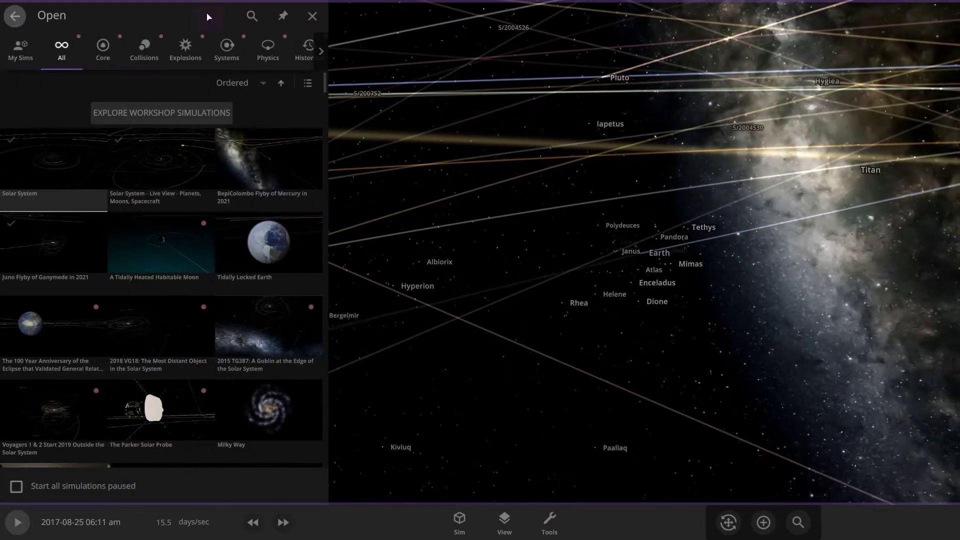
{"action": "left_click", "coordinate": [312, 15]}
{"action": "left_click", "coordinate": [549, 522]}
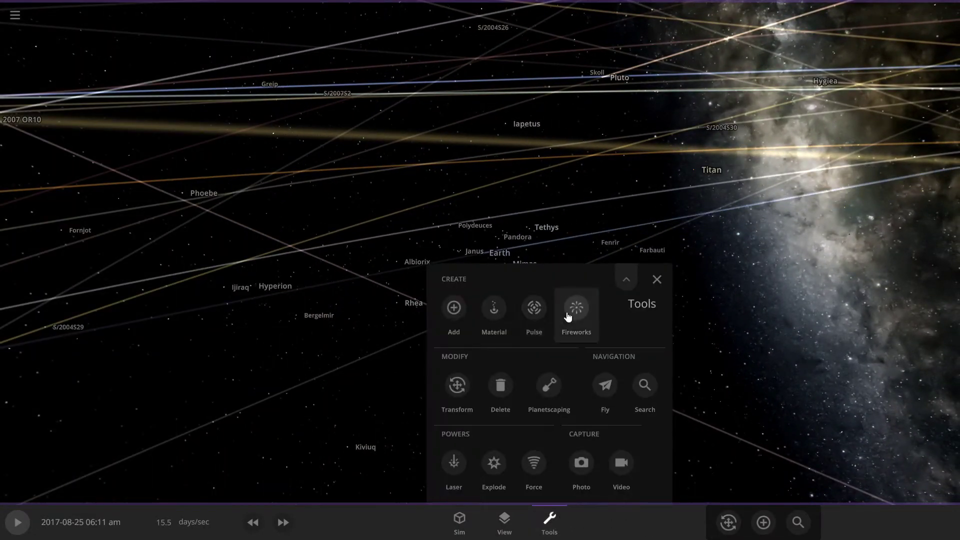
{"action": "left_click", "coordinate": [624, 279]}
{"action": "left_click", "coordinate": [150, 144]}
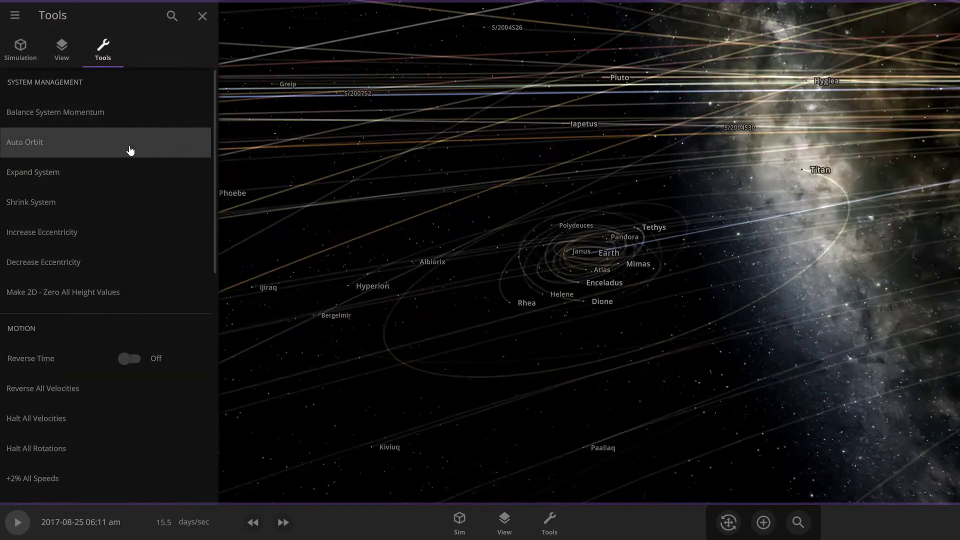
{"action": "left_click", "coordinate": [202, 26]}
Step: Examine the trails of the inner and outer moons around Earth to see which ones orbit it, with the view centred on Earth
{"action": "left_click_drag", "start_coordinate": [666, 247], "coordinate": [713, 338]}
{"action": "scroll", "coordinate": [714, 338], "scroll_direction": "down", "scroll_amount": 10}
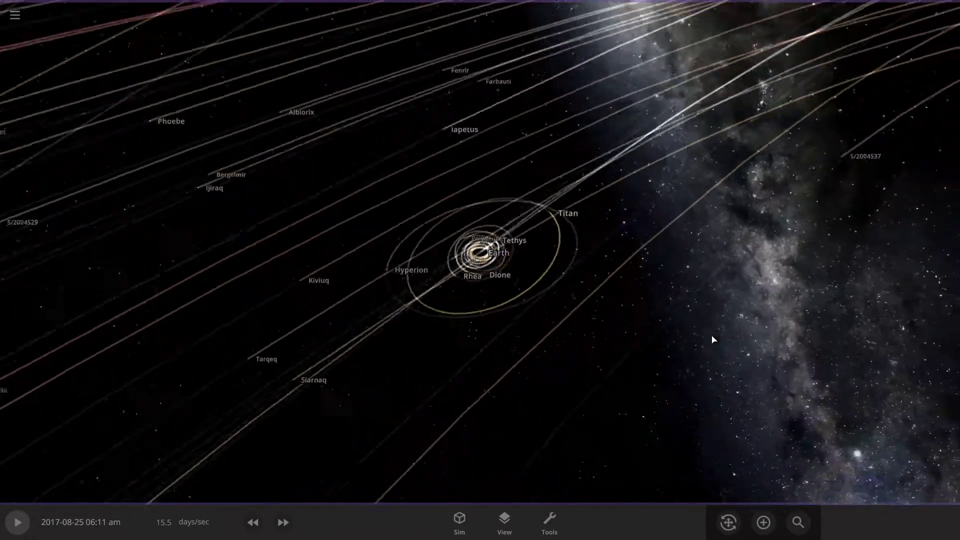
{"action": "scroll", "coordinate": [580, 289], "scroll_direction": "up", "scroll_amount": 3}
{"action": "scroll", "coordinate": [595, 280], "scroll_direction": "down", "scroll_amount": 3}
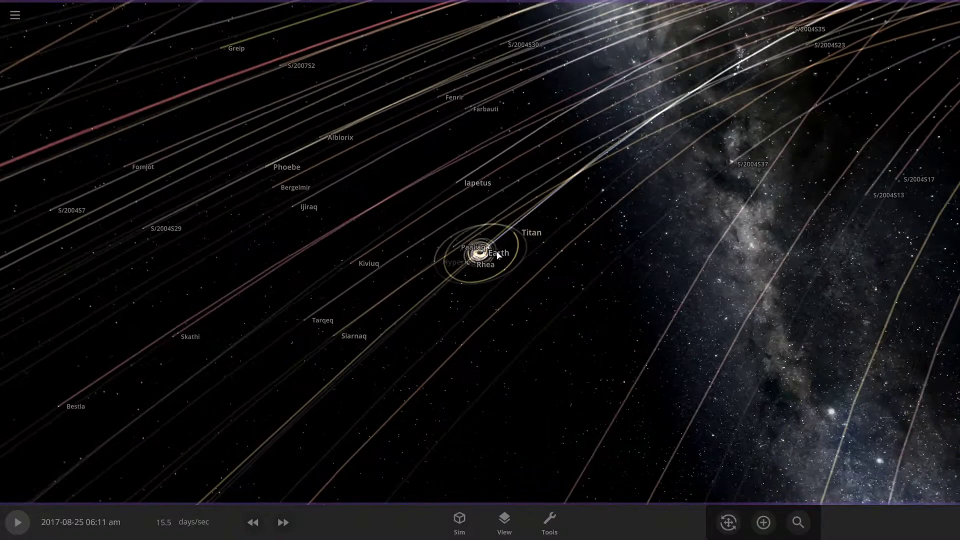
{"action": "left_click_drag", "start_coordinate": [575, 272], "coordinate": [641, 310]}
{"action": "scroll", "coordinate": [612, 281], "scroll_direction": "up", "scroll_amount": 3}
{"action": "scroll", "coordinate": [613, 282], "scroll_direction": "down", "scroll_amount": 3}
{"action": "scroll", "coordinate": [614, 283], "scroll_direction": "up", "scroll_amount": 2}
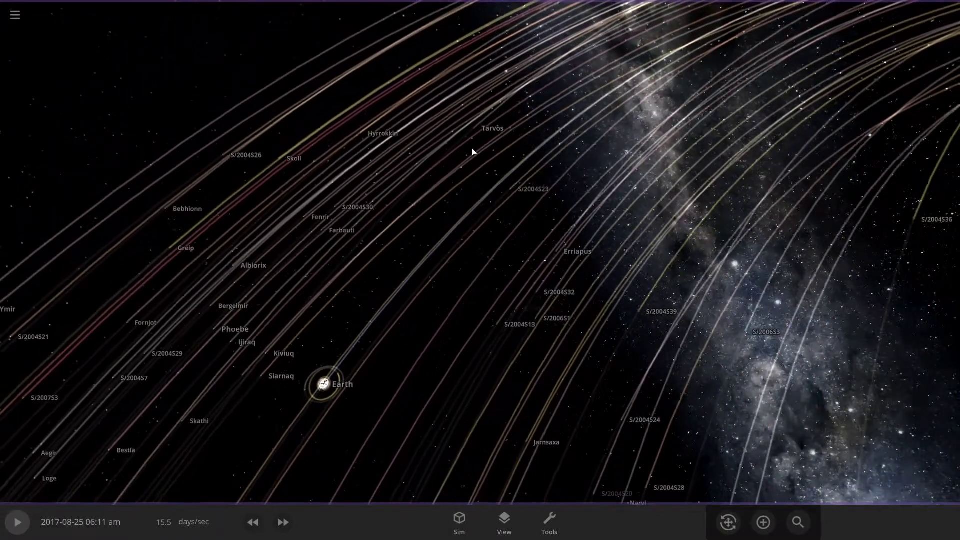
{"action": "double_click", "coordinate": [328, 383]}
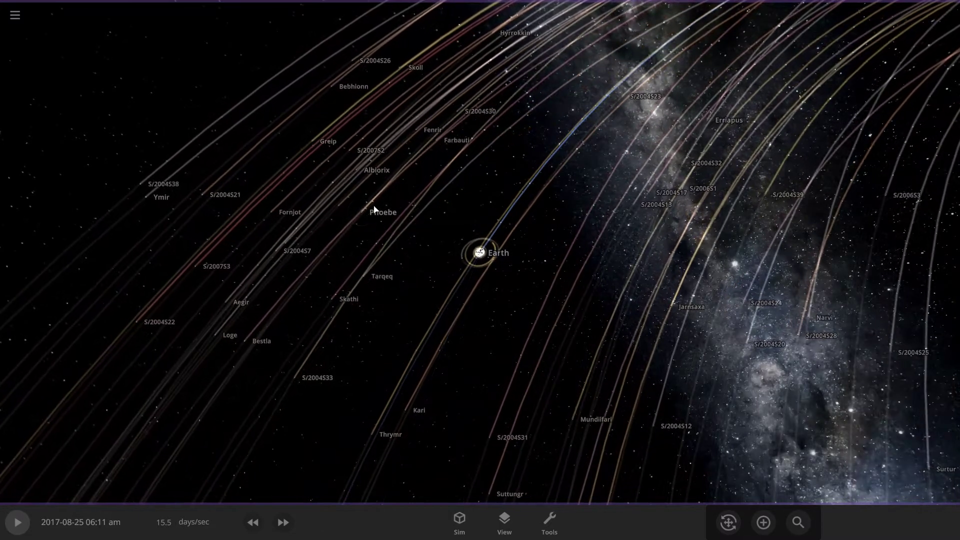
Step: Delete the outer moons that do not orbit Earth, including Phoebe, Skathi, Kari and Thrymr
{"action": "left_click", "coordinate": [374, 210]}
{"action": "key", "text": "Delete"}
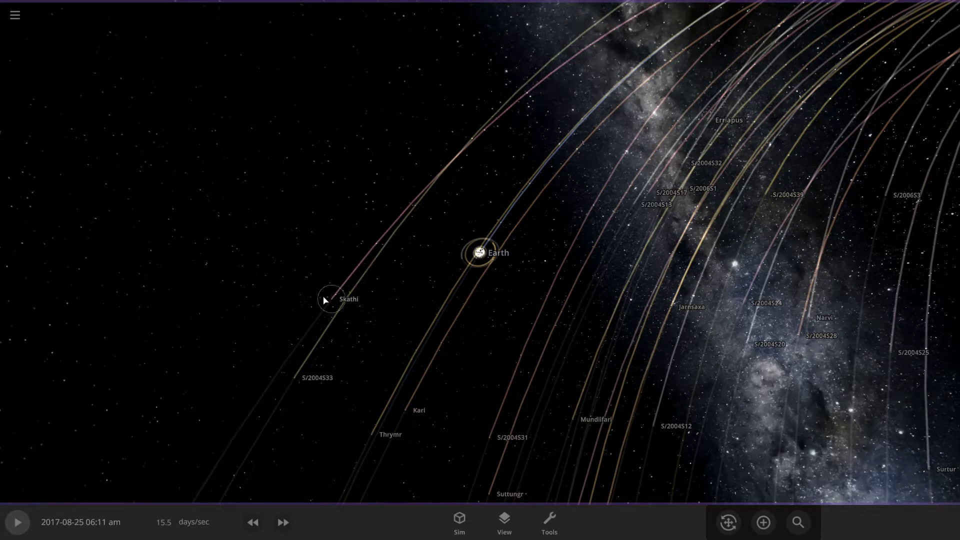
{"action": "left_click", "coordinate": [412, 406]}
{"action": "left_click_drag", "start_coordinate": [412, 406], "coordinate": [520, 362]}
{"action": "scroll", "coordinate": [520, 362], "scroll_direction": "down", "scroll_amount": 1}
{"action": "key", "text": "Delete"}
{"action": "key", "text": "Delete"}
{"action": "key", "text": "Delete"}
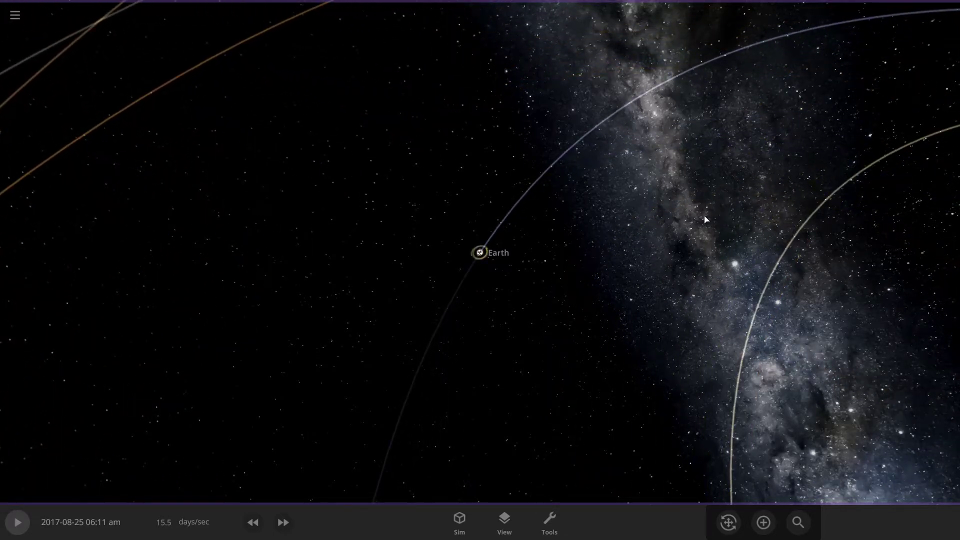
Step: Inspect Earth up close and the orbits of the remaining moons from Janus out to Titan and Hyperion
{"action": "right_click_drag", "start_coordinate": [675, 245], "coordinate": [684, 204]}
{"action": "scroll", "coordinate": [684, 205], "scroll_direction": "up", "scroll_amount": 8}
{"action": "scroll", "coordinate": [685, 208], "scroll_direction": "up", "scroll_amount": 5}
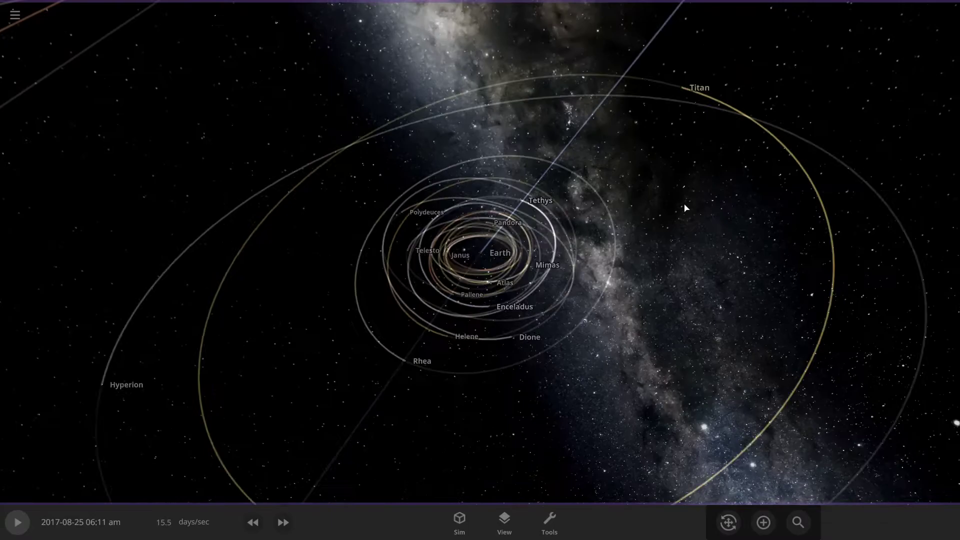
{"action": "scroll", "coordinate": [670, 184], "scroll_direction": "up", "scroll_amount": 5}
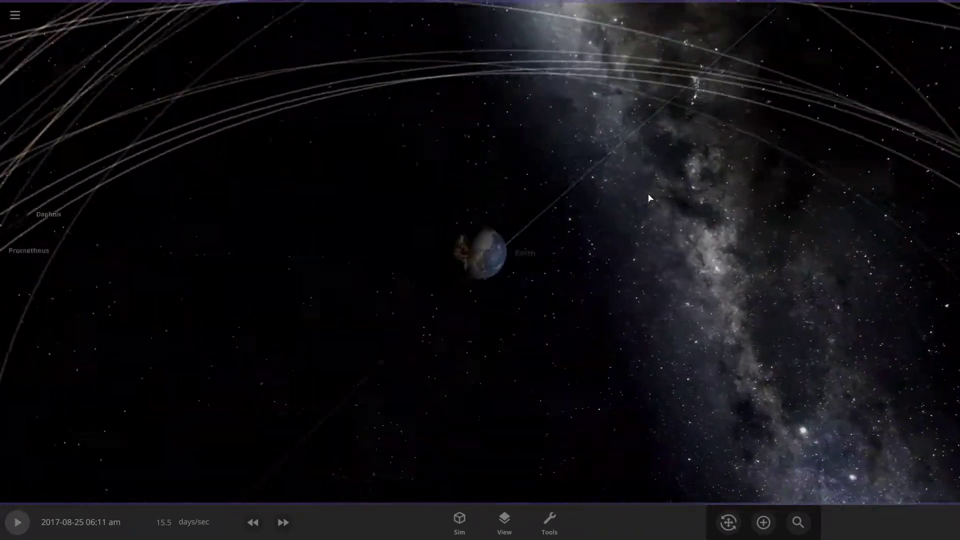
{"action": "right_click_drag", "start_coordinate": [397, 202], "coordinate": [318, 262]}
{"action": "scroll", "coordinate": [318, 261], "scroll_direction": "down", "scroll_amount": 5}
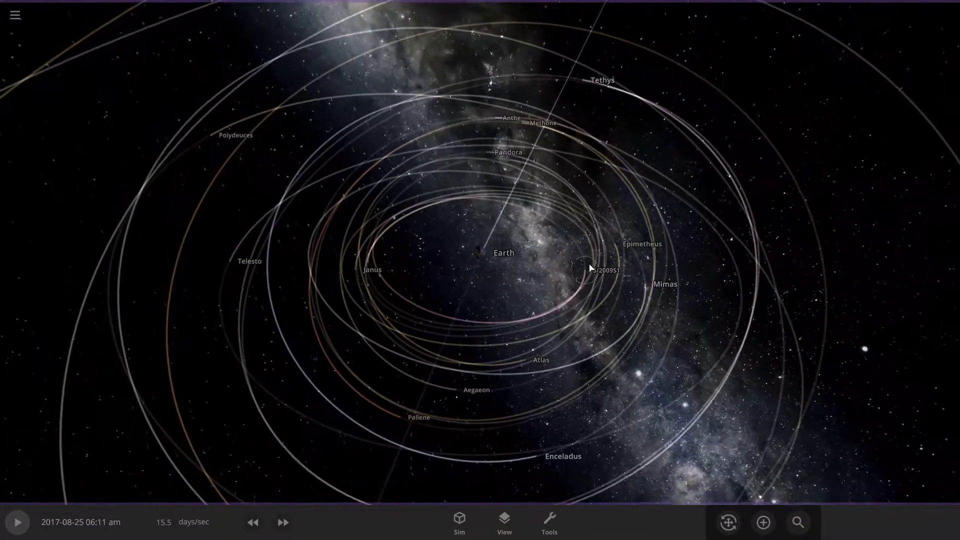
Step: Examine the orbits of Titan, Hyperion and the inner moons around Earth from several distances and angles
{"action": "left_click", "coordinate": [589, 272]}
{"action": "scroll", "coordinate": [619, 309], "scroll_direction": "down", "scroll_amount": 5}
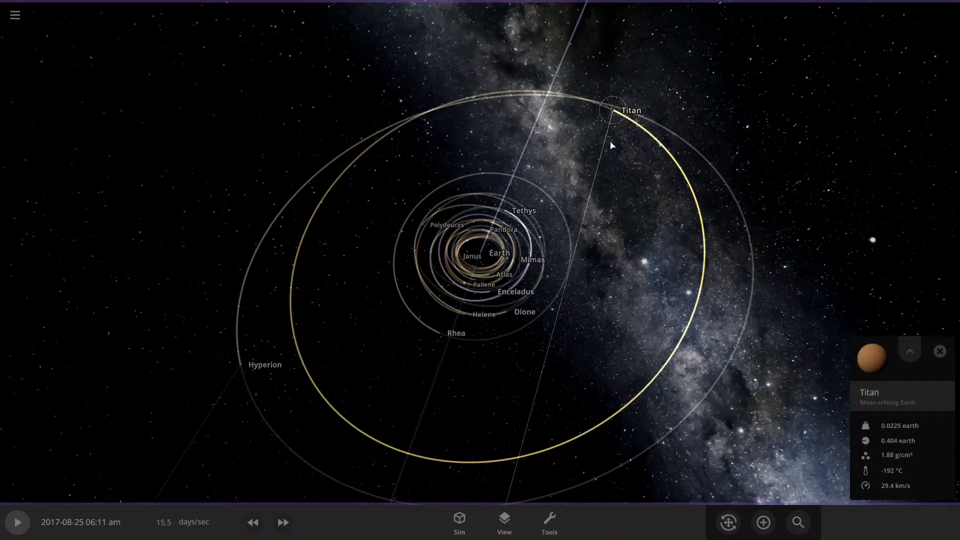
{"action": "left_click_drag", "start_coordinate": [430, 254], "coordinate": [527, 272]}
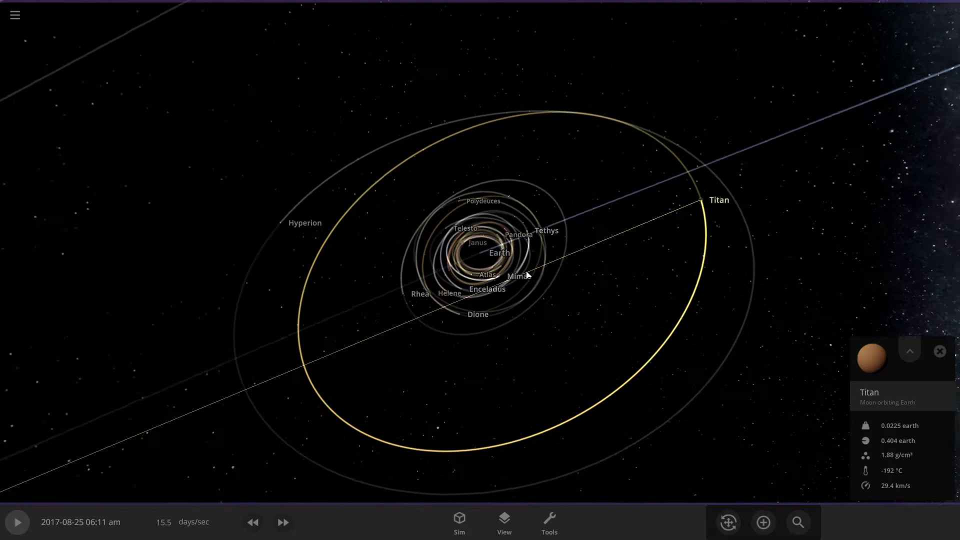
{"action": "scroll", "coordinate": [528, 274], "scroll_direction": "up", "scroll_amount": 3}
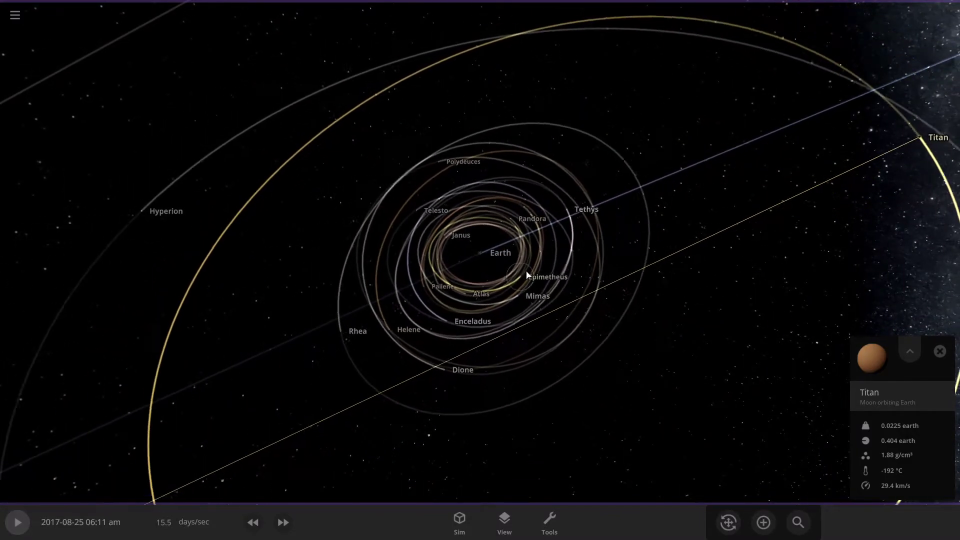
{"action": "scroll", "coordinate": [528, 275], "scroll_direction": "down", "scroll_amount": 3}
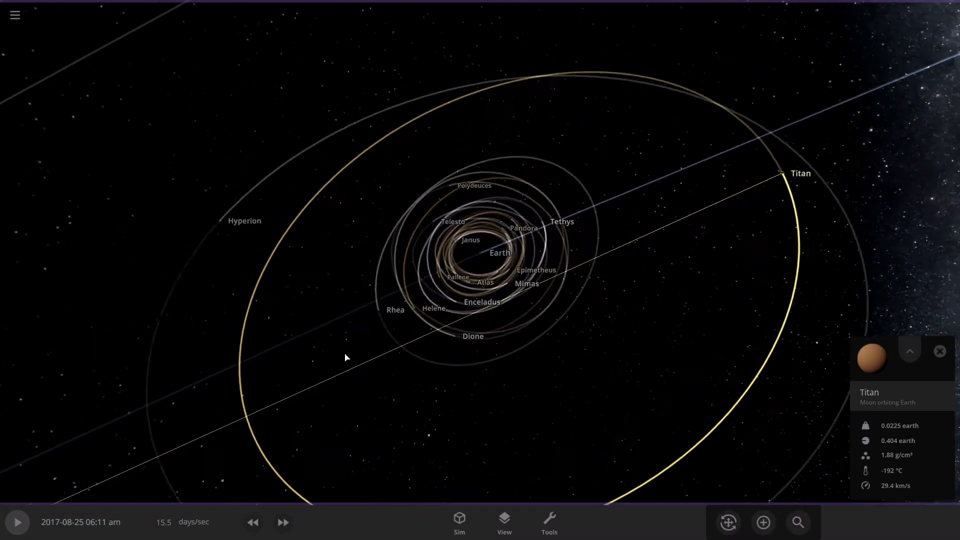
{"action": "scroll", "coordinate": [345, 357], "scroll_direction": "up", "scroll_amount": 2}
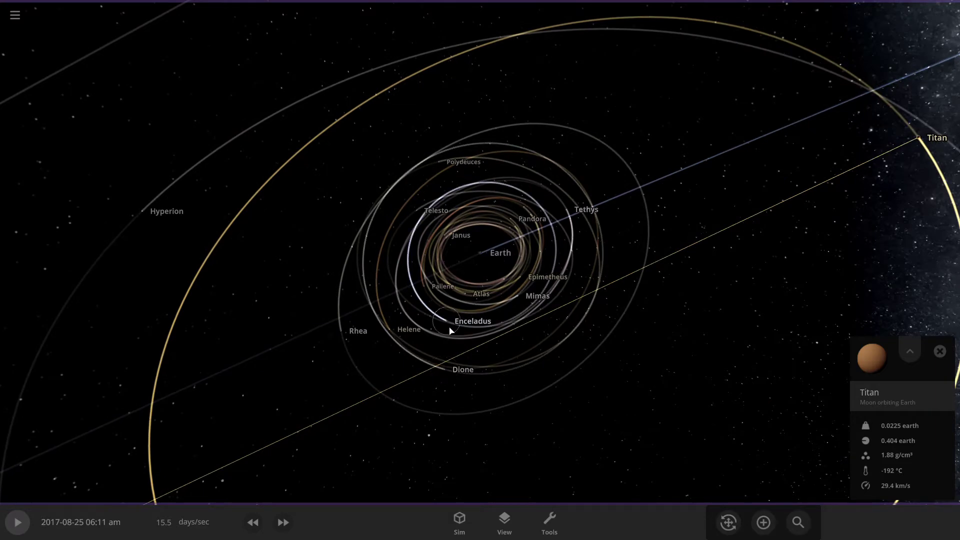
{"action": "scroll", "coordinate": [450, 330], "scroll_direction": "up", "scroll_amount": 2}
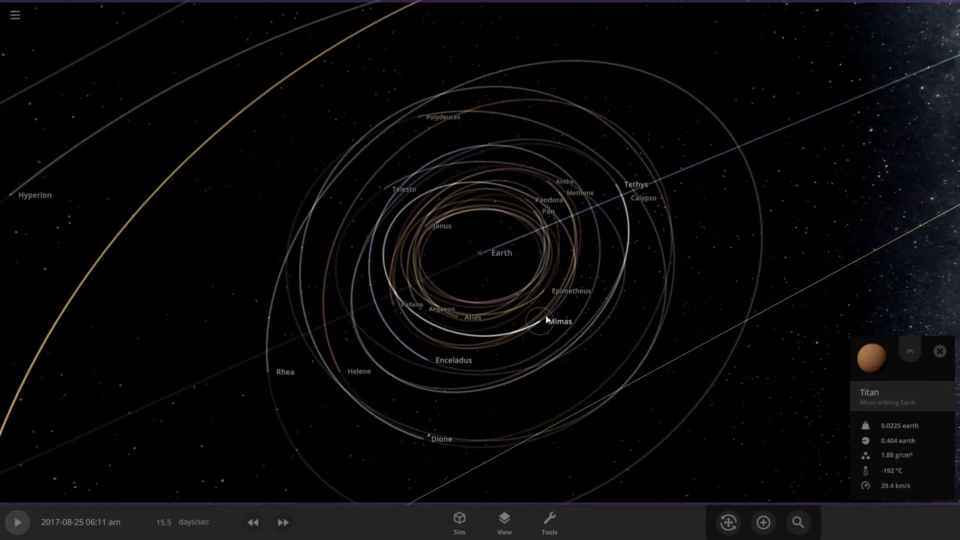
{"action": "scroll", "coordinate": [455, 417], "scroll_direction": "down", "scroll_amount": 3}
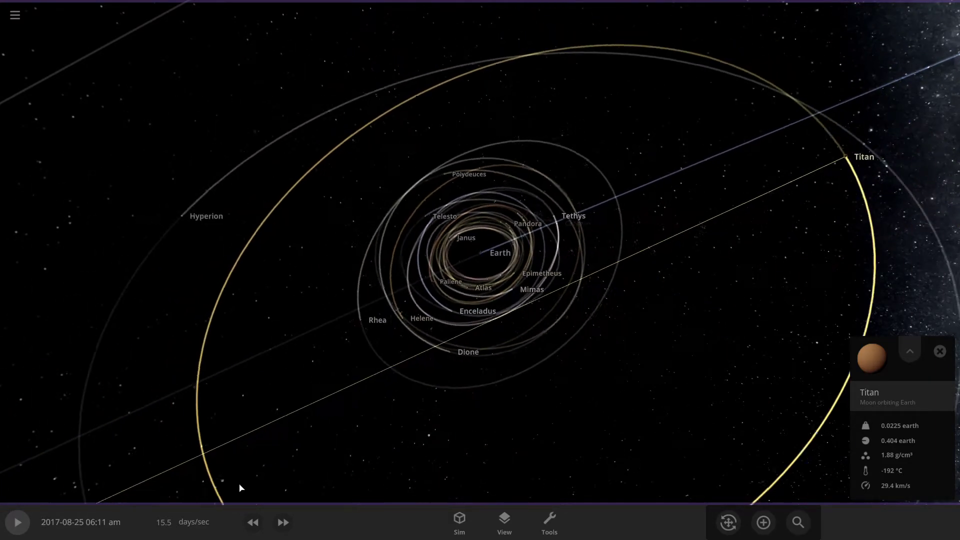
Step: Slow the target simulation speed to 0.644 days/sec and run the simulation
{"action": "left_click", "coordinate": [254, 522]}
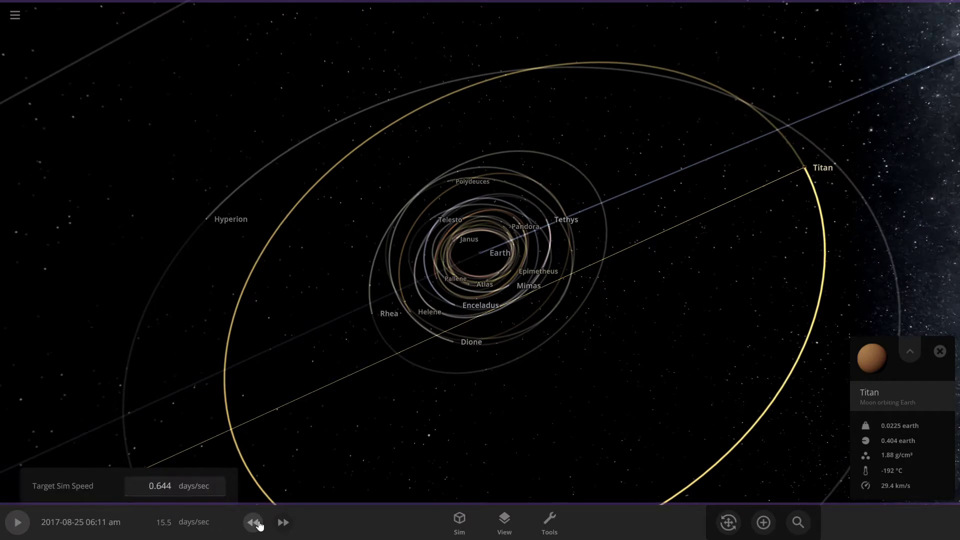
{"action": "left_click", "coordinate": [16, 523]}
{"action": "scroll", "coordinate": [201, 401], "scroll_direction": "down", "scroll_amount": 3}
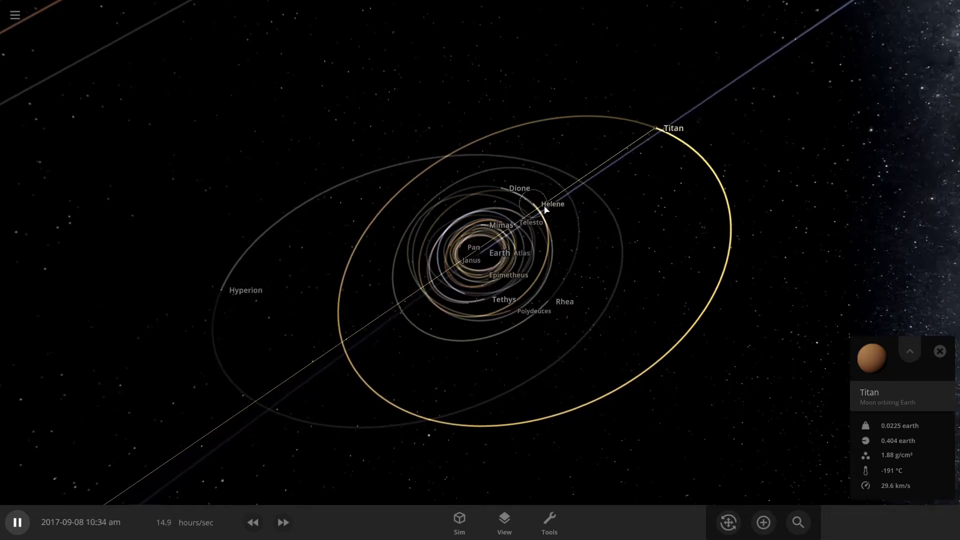
Step: Select Earth and open the available actions in its detailed properties
{"action": "scroll", "coordinate": [538, 263], "scroll_direction": "up", "scroll_amount": 5}
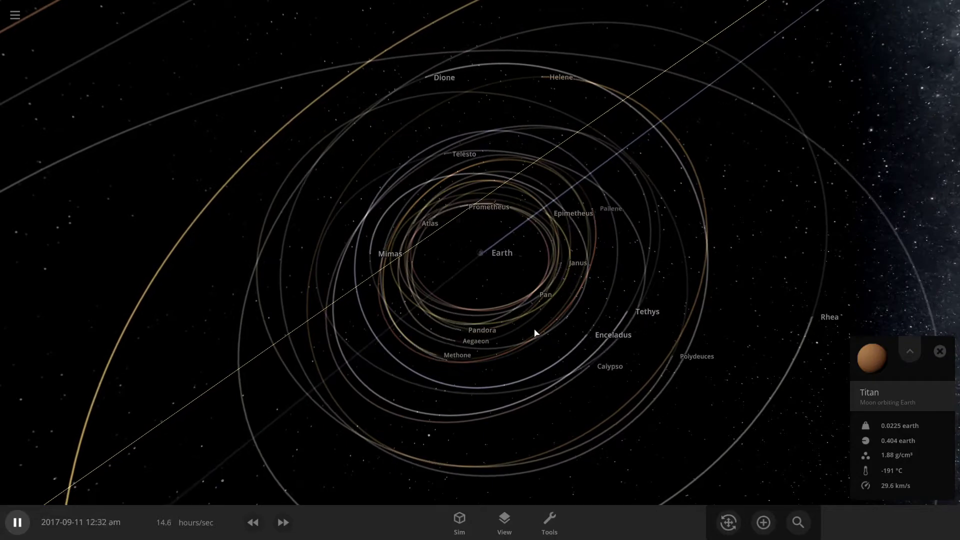
{"action": "scroll", "coordinate": [534, 329], "scroll_direction": "up", "scroll_amount": 5}
{"action": "left_click", "coordinate": [502, 256]}
{"action": "left_click", "coordinate": [522, 261]}
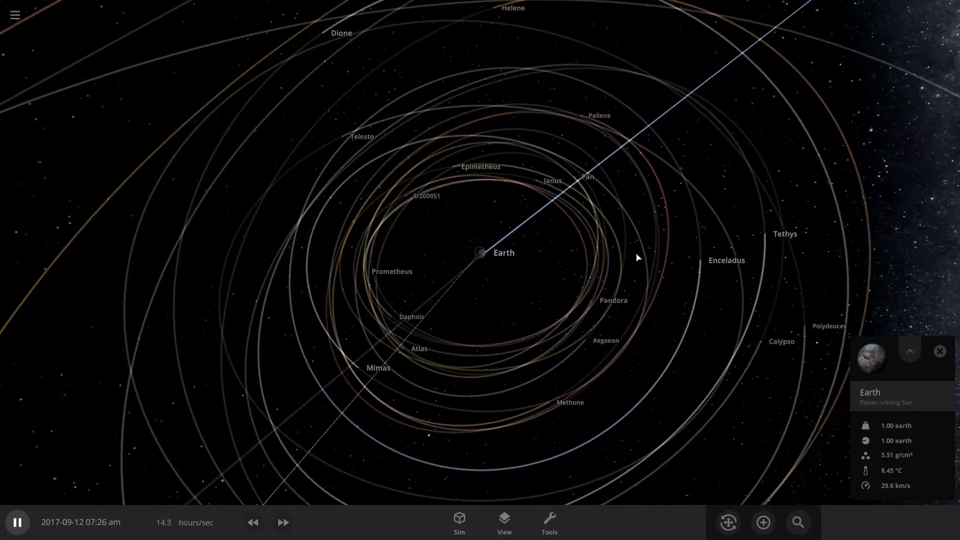
{"action": "left_click", "coordinate": [910, 351]}
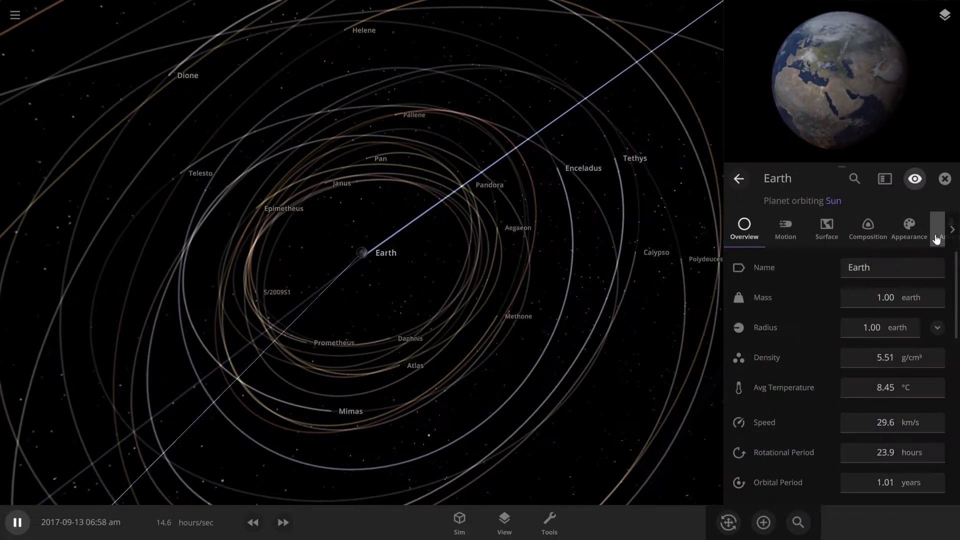
{"action": "left_click", "coordinate": [940, 231]}
Step: Examine Earth's moon system from afar, including Earth's orbit around the Sun, and from close up
{"action": "scroll", "coordinate": [357, 274], "scroll_direction": "down", "scroll_amount": 5}
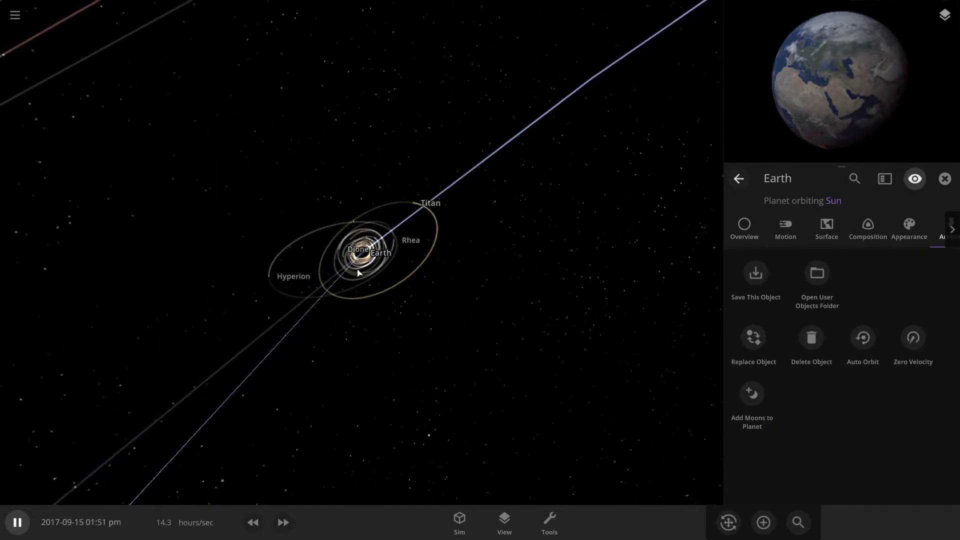
{"action": "scroll", "coordinate": [358, 273], "scroll_direction": "down", "scroll_amount": 3}
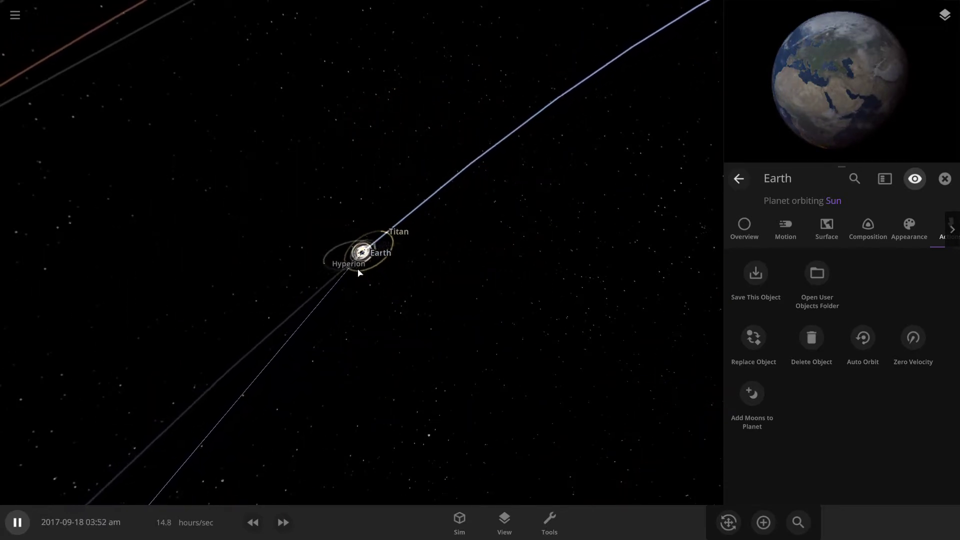
{"action": "scroll", "coordinate": [358, 273], "scroll_direction": "down", "scroll_amount": 10}
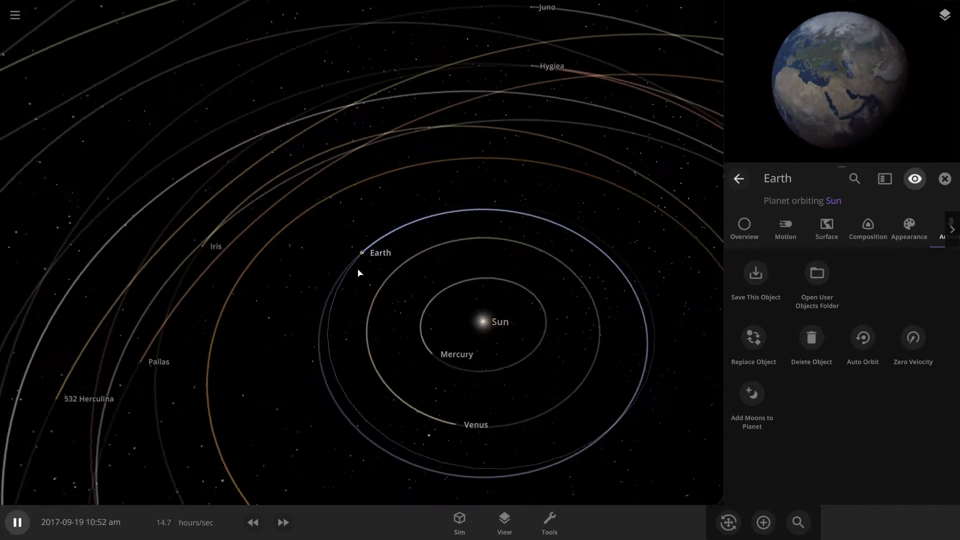
{"action": "scroll", "coordinate": [358, 273], "scroll_direction": "up", "scroll_amount": 10}
{"action": "scroll", "coordinate": [358, 273], "scroll_direction": "up", "scroll_amount": 5}
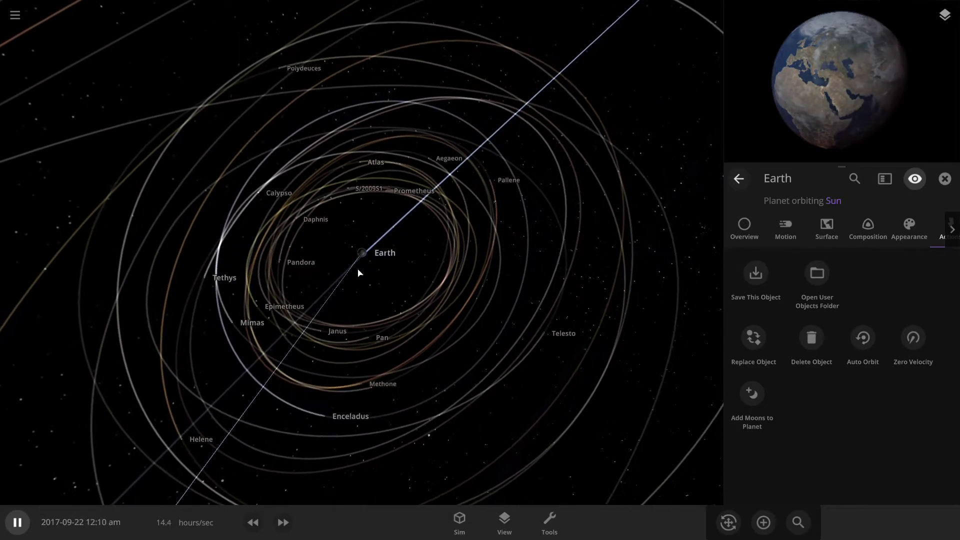
{"action": "scroll", "coordinate": [358, 272], "scroll_direction": "down", "scroll_amount": 3}
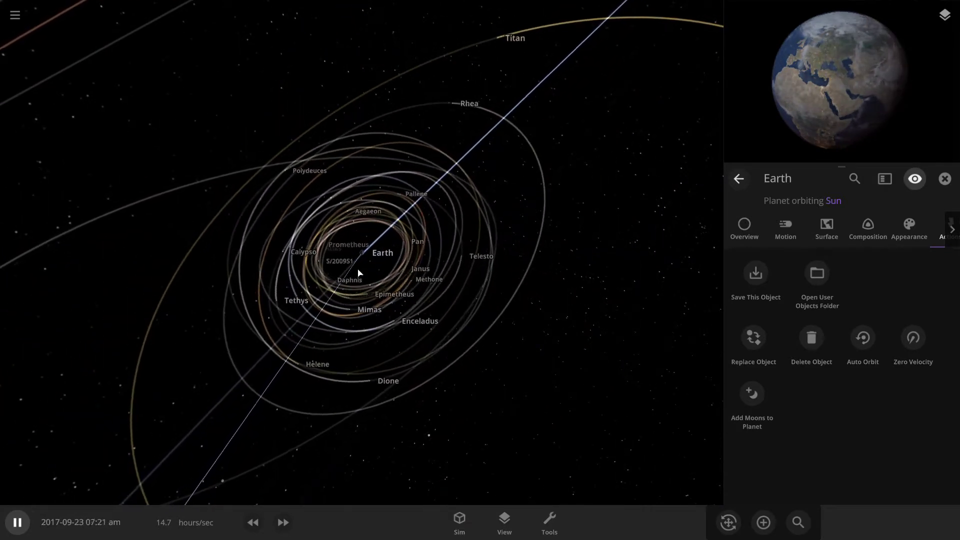
Step: Browse the list of objects in the simulation to check which moons are present, and close the list
{"action": "left_click", "coordinate": [810, 529]}
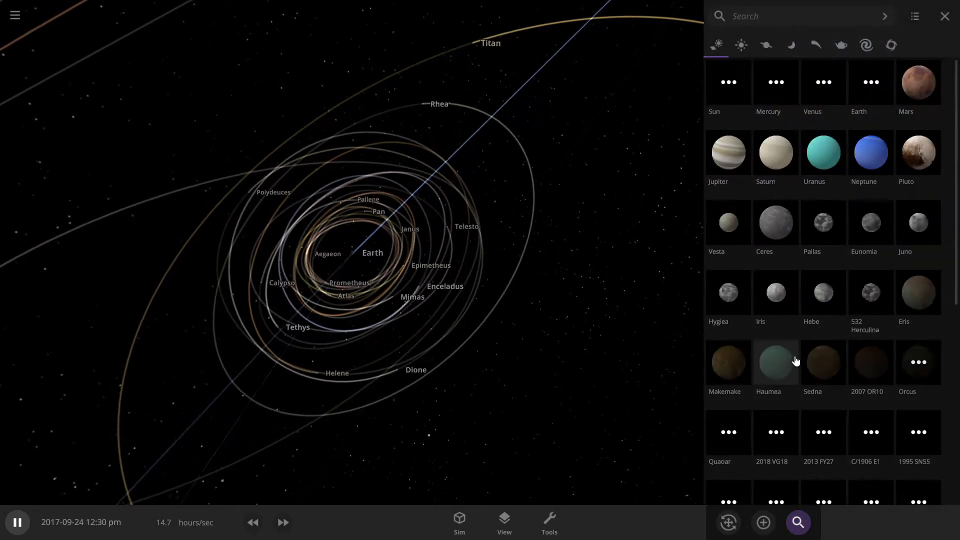
{"action": "scroll", "coordinate": [791, 295], "scroll_direction": "down", "scroll_amount": 5}
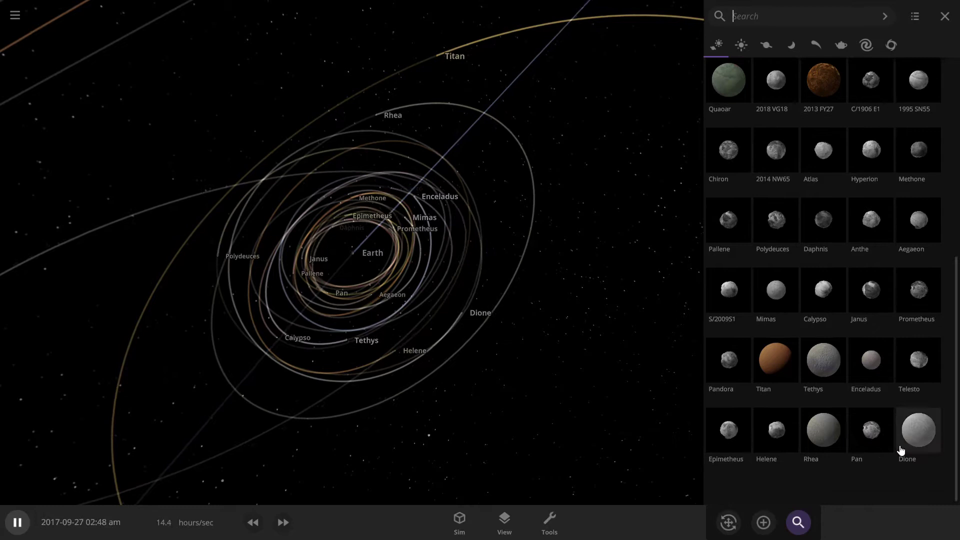
{"action": "scroll", "coordinate": [873, 447], "scroll_direction": "up", "scroll_amount": 5}
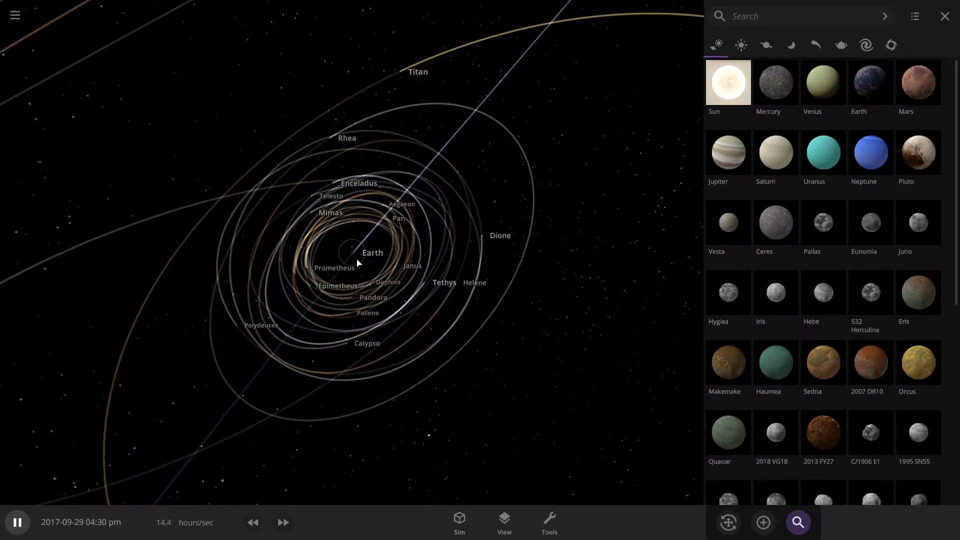
{"action": "left_click", "coordinate": [953, 23]}
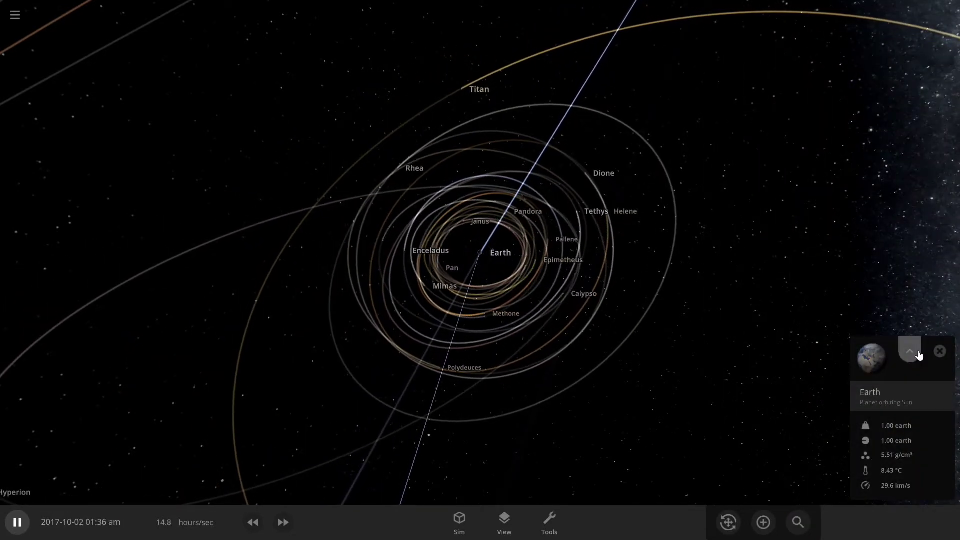
Step: Add the Moon to Earth with the Add Moons to Planet action and close Earth's properties
{"action": "left_click", "coordinate": [918, 352]}
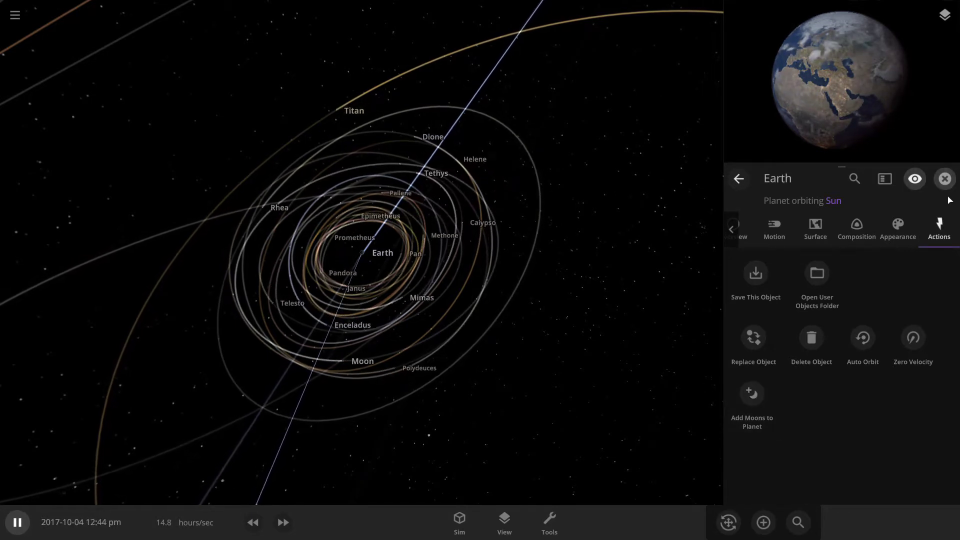
{"action": "left_click", "coordinate": [945, 179]}
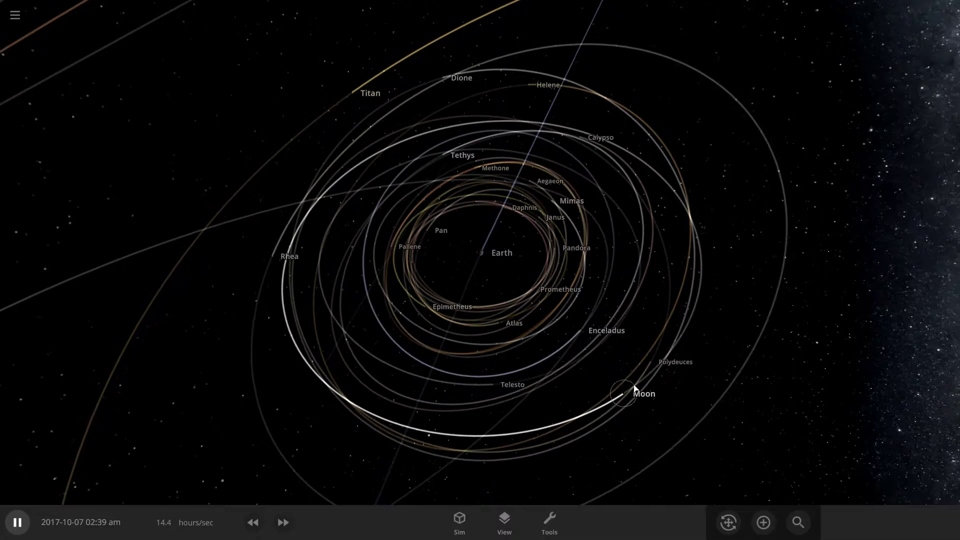
Step: Select the Moon and examine its orbit among the other moons around Earth
{"action": "left_click", "coordinate": [672, 383]}
{"action": "mouse_move", "coordinate": [673, 382]}
{"action": "right_mouse_down"}
{"action": "mouse_move", "coordinate": [649, 337]}
{"action": "mouse_move", "coordinate": [649, 362]}
{"action": "mouse_move", "coordinate": [678, 394]}
{"action": "right_mouse_up"}
{"action": "scroll", "coordinate": [649, 363], "scroll_direction": "down", "scroll_amount": 4}
{"action": "scroll", "coordinate": [648, 363], "scroll_direction": "down", "scroll_amount": 3}
{"action": "scroll", "coordinate": [677, 394], "scroll_direction": "up", "scroll_amount": 5}
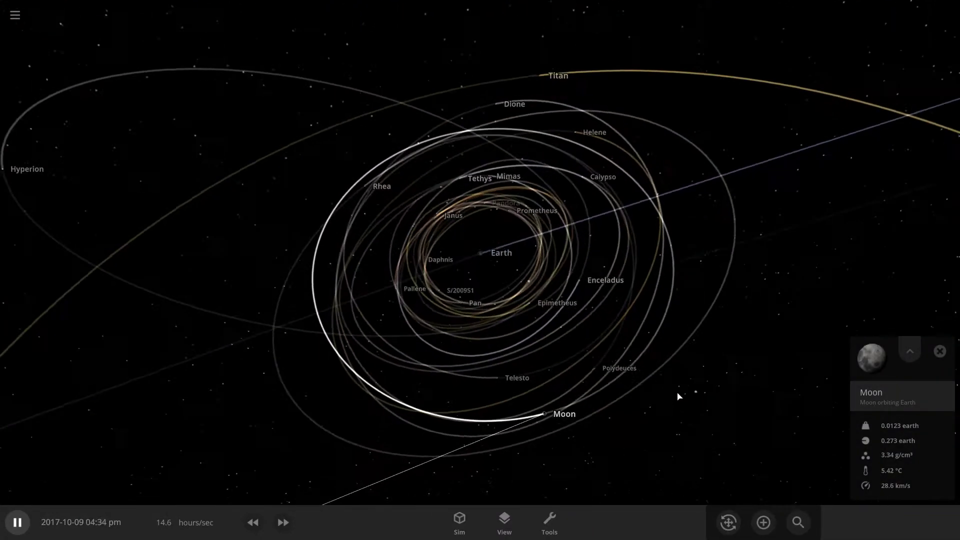
{"action": "scroll", "coordinate": [679, 396], "scroll_direction": "down", "scroll_amount": 5}
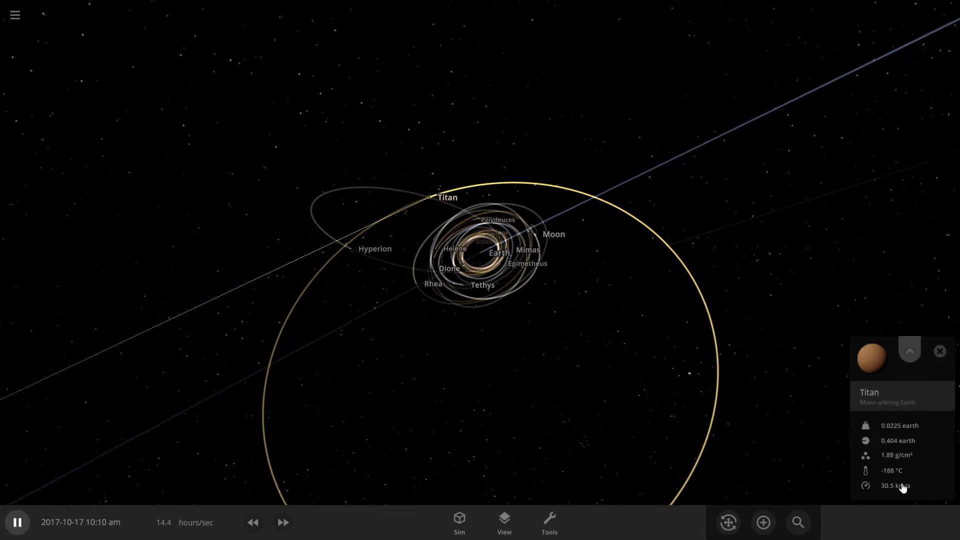
Step: Speed up the running simulation to about 1.3 days/sec while viewing Titan's orbit around Earth
{"action": "left_click", "coordinate": [280, 523]}
{"action": "left_click", "coordinate": [281, 521]}
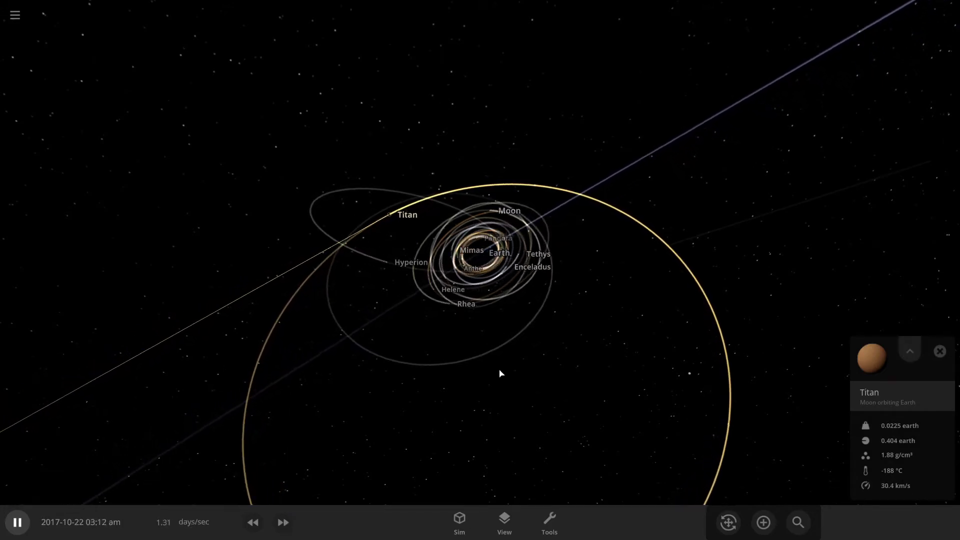
{"action": "right_click_drag", "start_coordinate": [504, 342], "coordinate": [521, 377]}
{"action": "scroll", "coordinate": [520, 377], "scroll_direction": "up", "scroll_amount": 3}
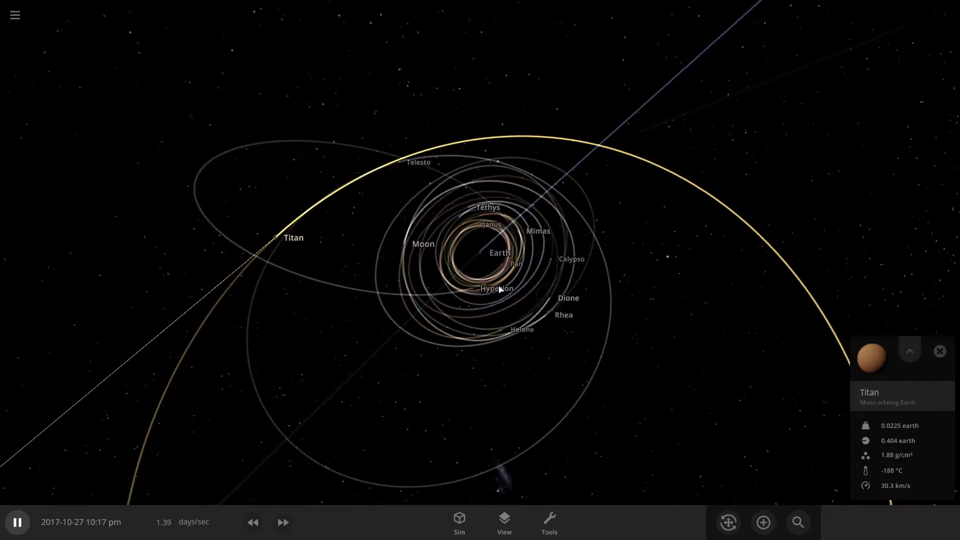
Step: Check the details and changing orbits of Earth, Telesto, Titan and the Moon in turn
{"action": "left_click", "coordinate": [475, 255]}
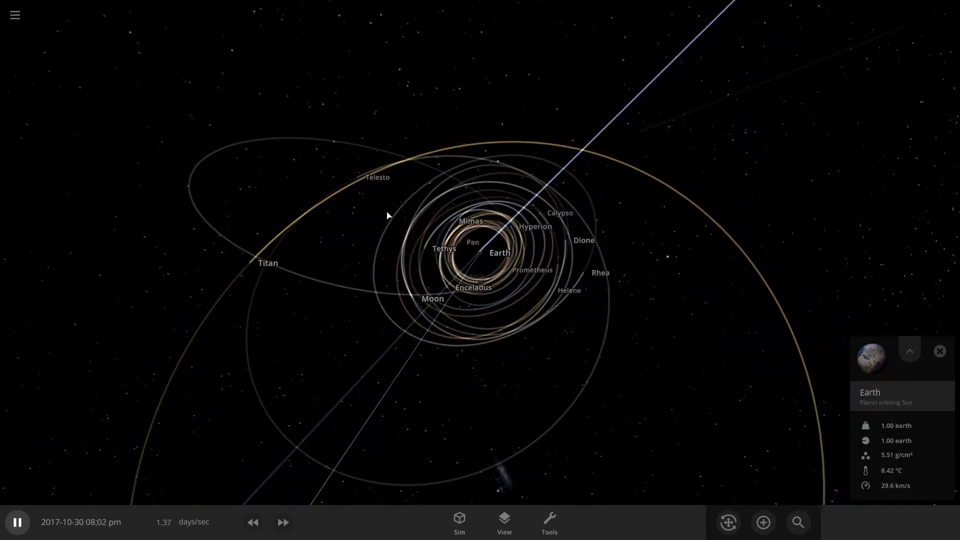
{"action": "left_click", "coordinate": [343, 182]}
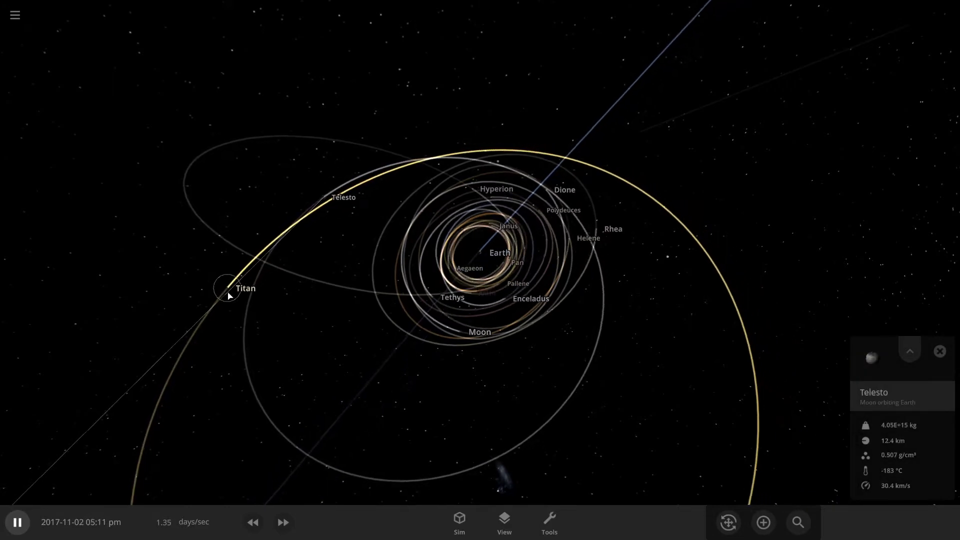
{"action": "left_click", "coordinate": [228, 294]}
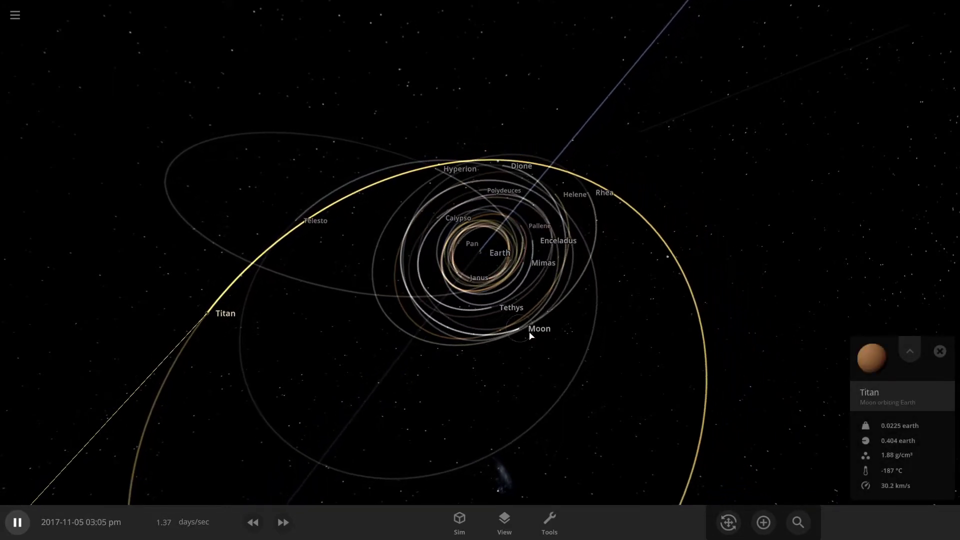
{"action": "left_click", "coordinate": [530, 322]}
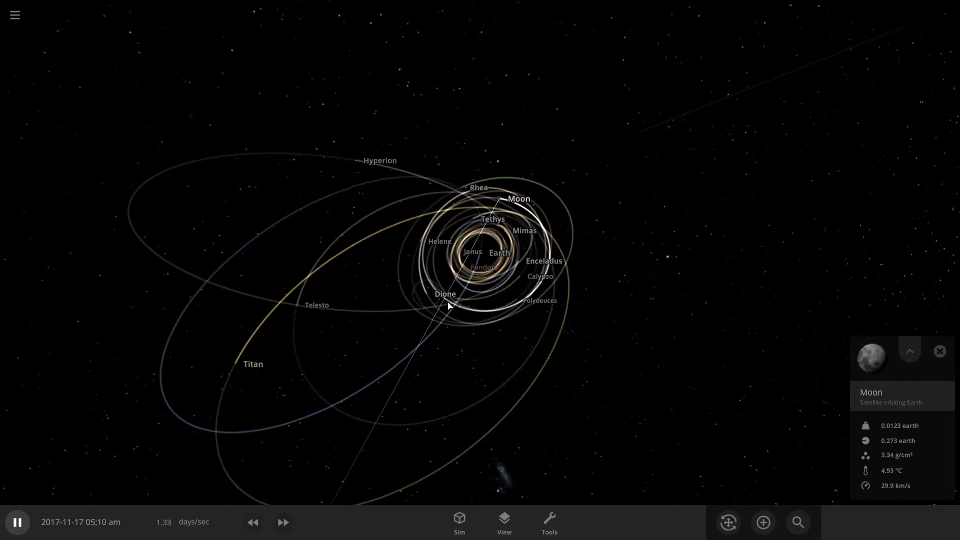
{"action": "left_click", "coordinate": [489, 256]}
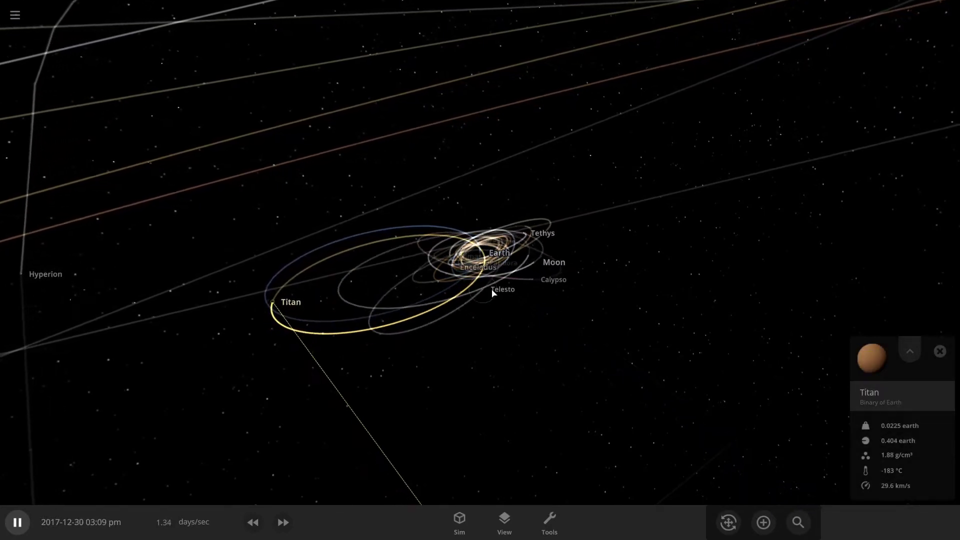
Step: Examine the crossing orbits of the moons near Earth from above, close up and at a low angle
{"action": "right_click_drag", "start_coordinate": [492, 294], "coordinate": [488, 348]}
{"action": "scroll", "coordinate": [488, 349], "scroll_direction": "up", "scroll_amount": 5}
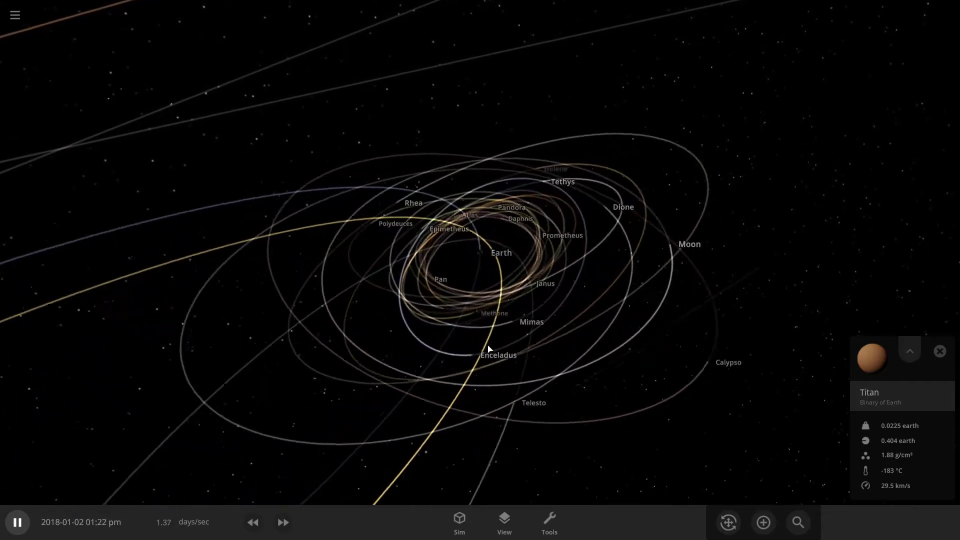
{"action": "scroll", "coordinate": [488, 347], "scroll_direction": "up", "scroll_amount": 5}
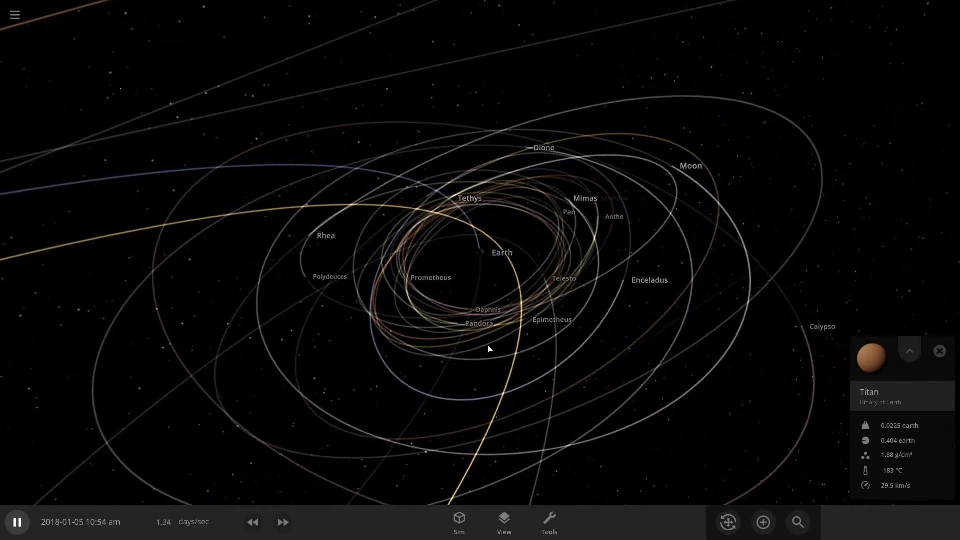
{"action": "scroll", "coordinate": [488, 347], "scroll_direction": "up", "scroll_amount": 5}
{"action": "right_click_drag", "start_coordinate": [488, 348], "coordinate": [570, 286]}
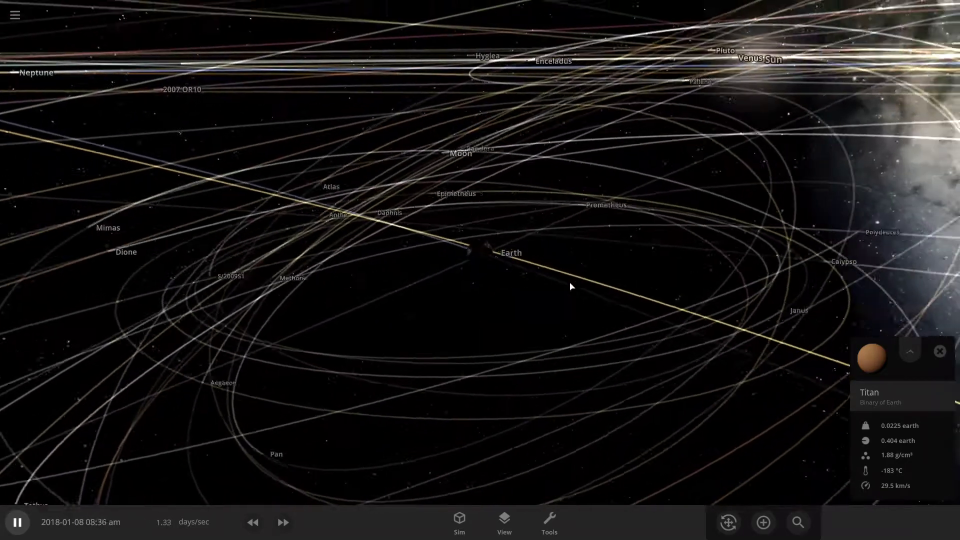
Step: Pause the simulation and examine the moons' orbits around Earth from several angles and distances
{"action": "scroll", "coordinate": [569, 290], "scroll_direction": "down", "scroll_amount": 10}
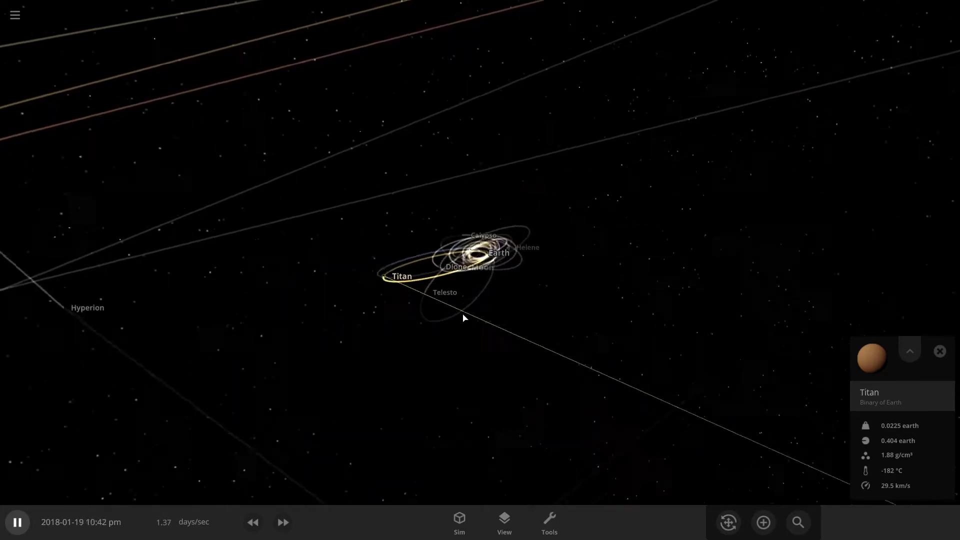
{"action": "scroll", "coordinate": [464, 316], "scroll_direction": "up", "scroll_amount": 8}
{"action": "right_click_drag", "start_coordinate": [469, 285], "coordinate": [462, 235]}
{"action": "left_click", "coordinate": [20, 521]}
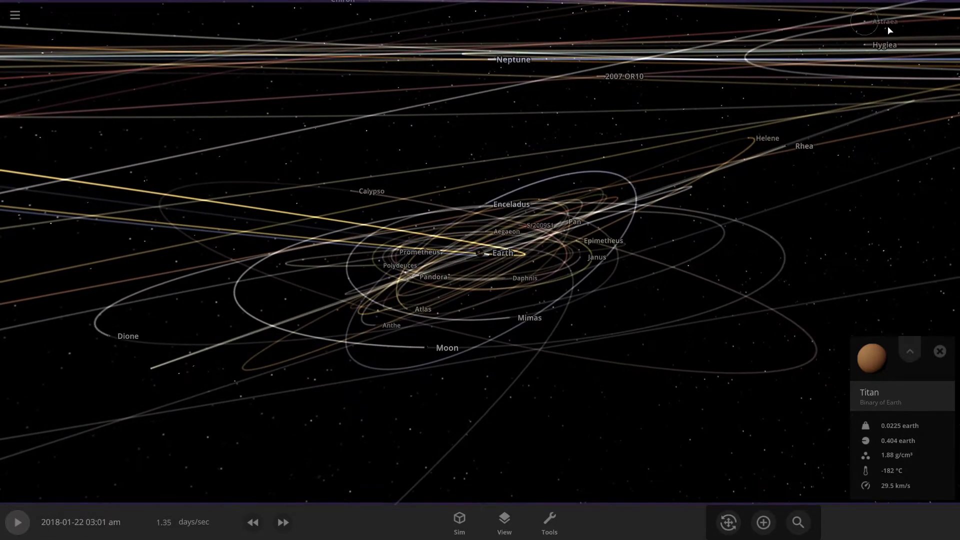
{"action": "right_click_drag", "start_coordinate": [887, 27], "coordinate": [714, 207]}
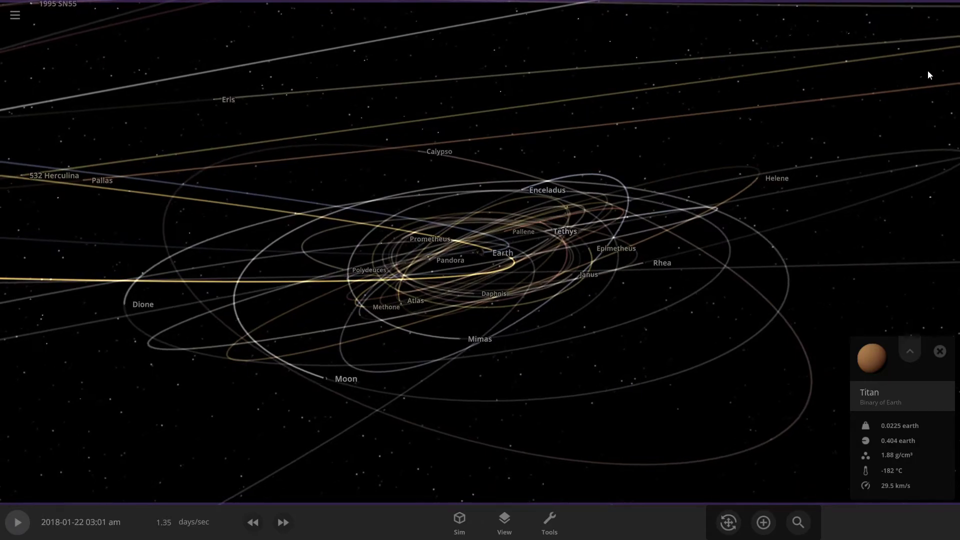
{"action": "right_click_drag", "start_coordinate": [606, 213], "coordinate": [613, 164]}
{"action": "scroll", "coordinate": [609, 334], "scroll_direction": "up", "scroll_amount": 4}
Step: Clear the Titan selection and hide the orbit lines to view Earth up close
{"action": "left_click", "coordinate": [615, 368]}
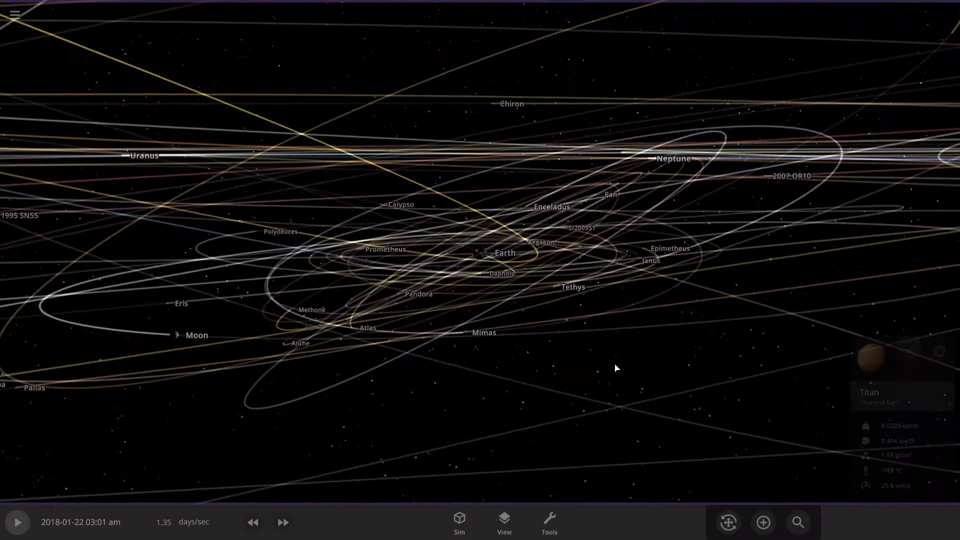
{"action": "key", "text": "u"}
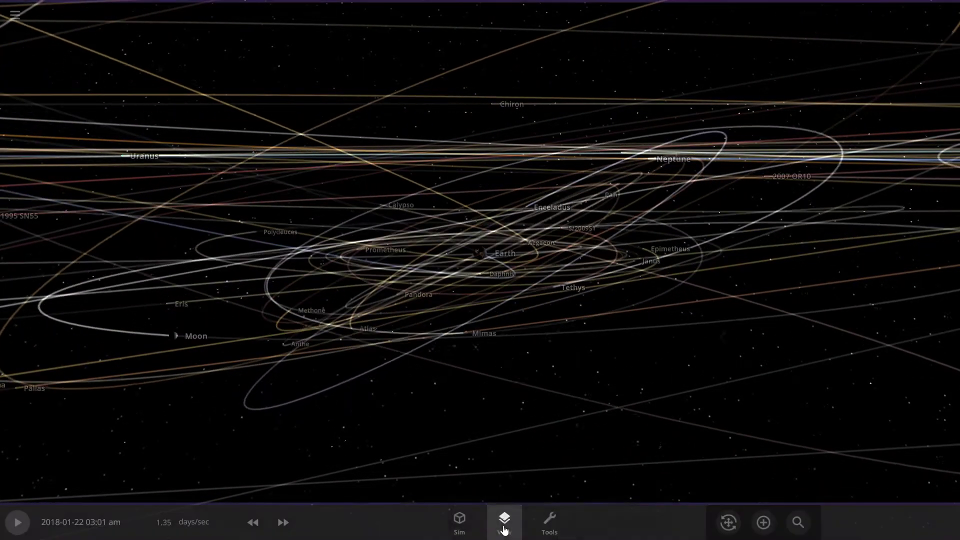
{"action": "left_click", "coordinate": [503, 523]}
{"action": "left_click", "coordinate": [463, 340]}
{"action": "scroll", "coordinate": [750, 376], "scroll_direction": "up", "scroll_amount": 4}
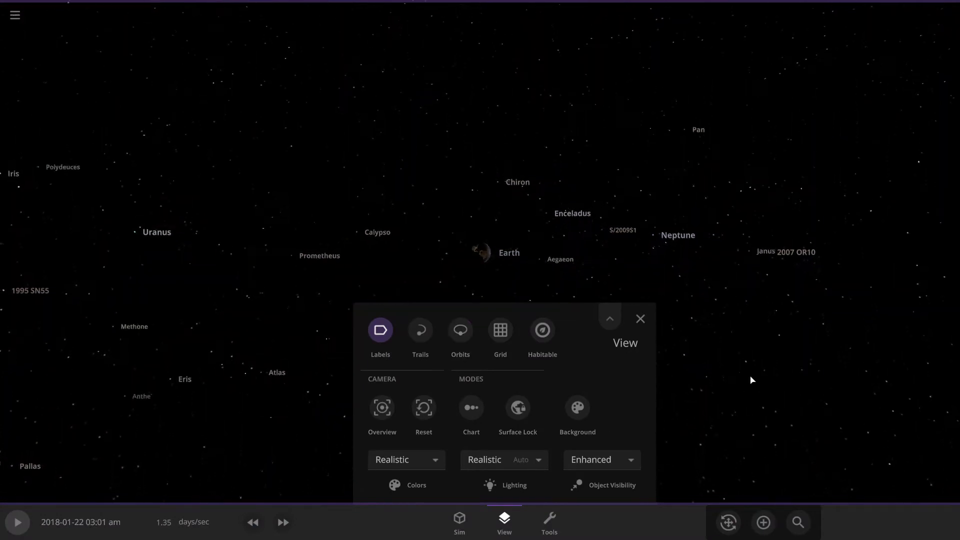
{"action": "right_click_drag", "start_coordinate": [750, 377], "coordinate": [779, 369]}
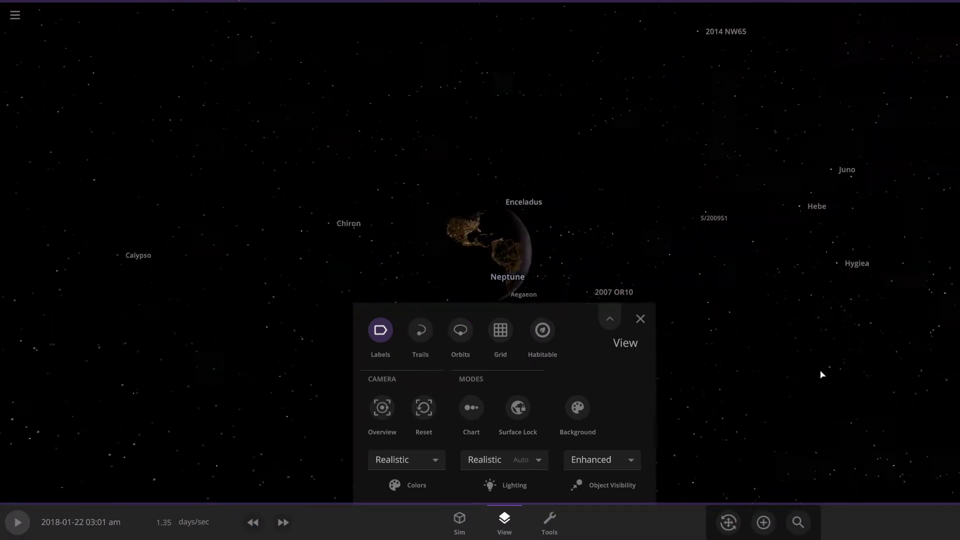
{"action": "left_click_drag", "start_coordinate": [822, 374], "coordinate": [652, 400]}
Step: Show the orbit lines again and resume the simulation with the moons around Earth in view
{"action": "left_click", "coordinate": [460, 330]}
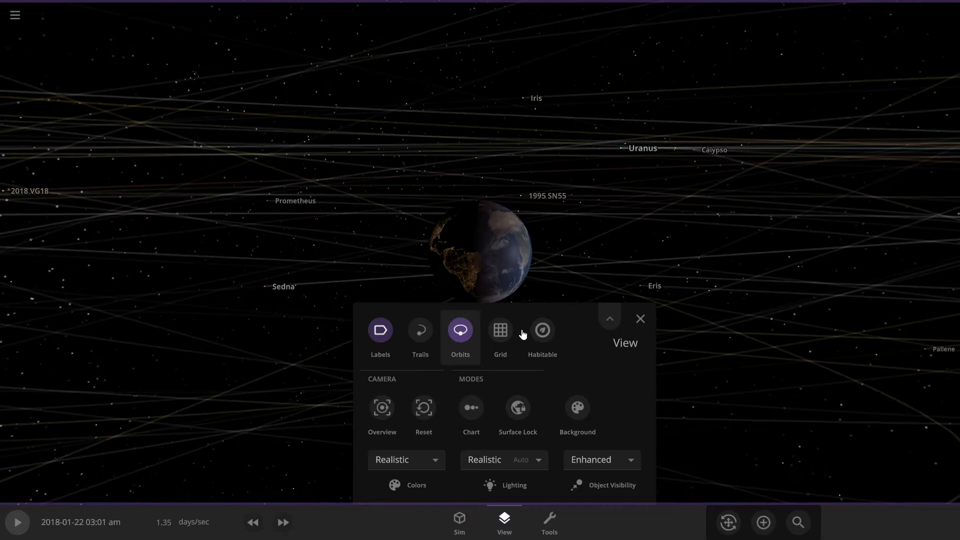
{"action": "left_click", "coordinate": [639, 318]}
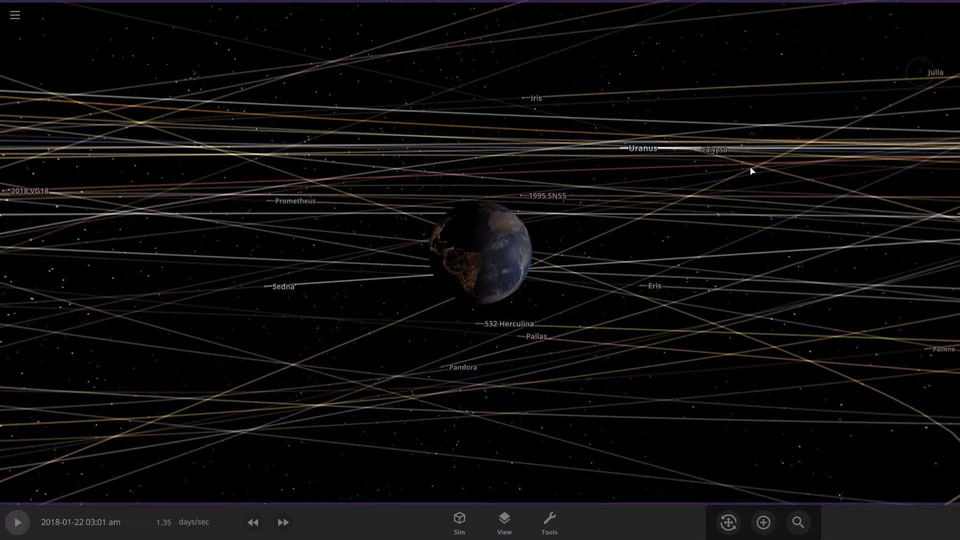
{"action": "scroll", "coordinate": [756, 215], "scroll_direction": "down", "scroll_amount": 10}
{"action": "left_click_drag", "start_coordinate": [750, 171], "coordinate": [753, 310]}
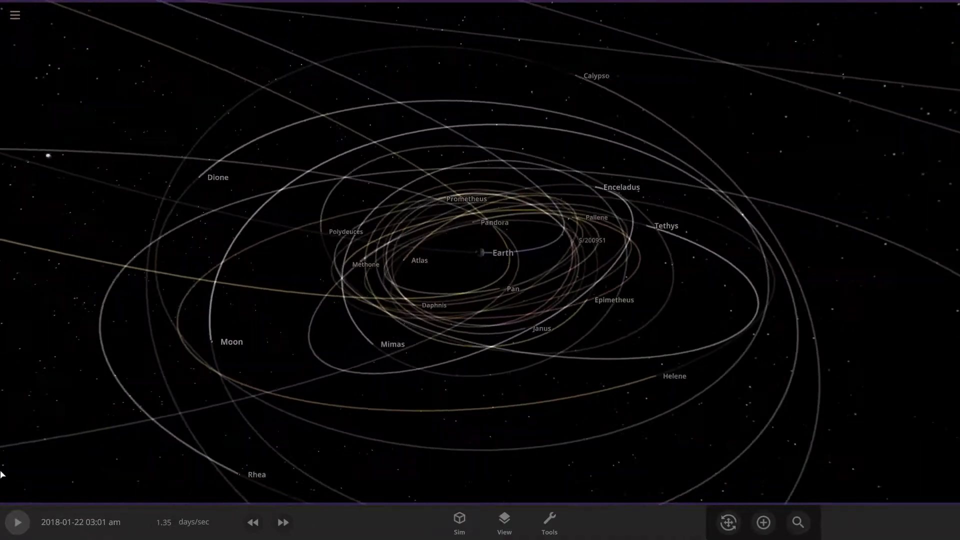
{"action": "left_click", "coordinate": [16, 521]}
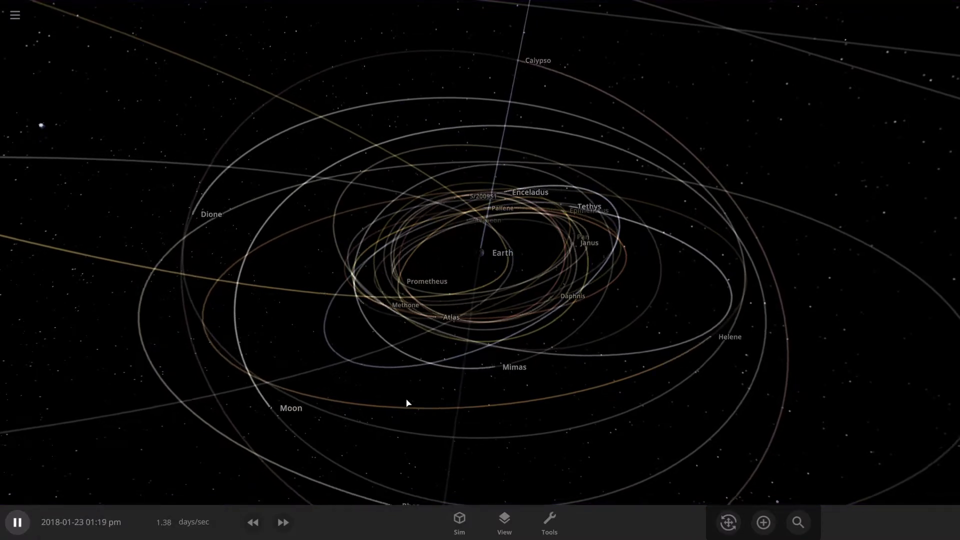
Step: Select Hyperion to check its details and compare its path with the moons' orbits around Earth
{"action": "scroll", "coordinate": [408, 403], "scroll_direction": "down", "scroll_amount": 4}
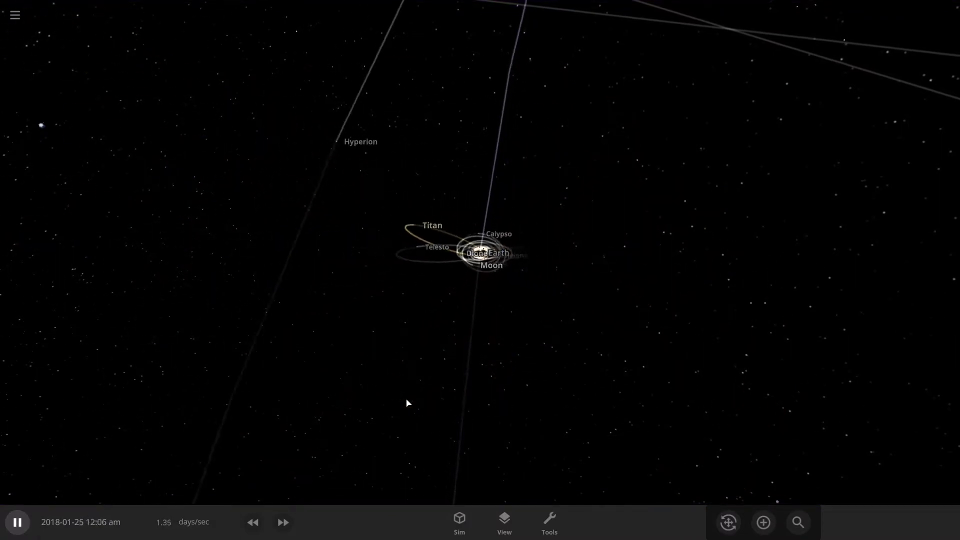
{"action": "scroll", "coordinate": [407, 403], "scroll_direction": "down", "scroll_amount": 10}
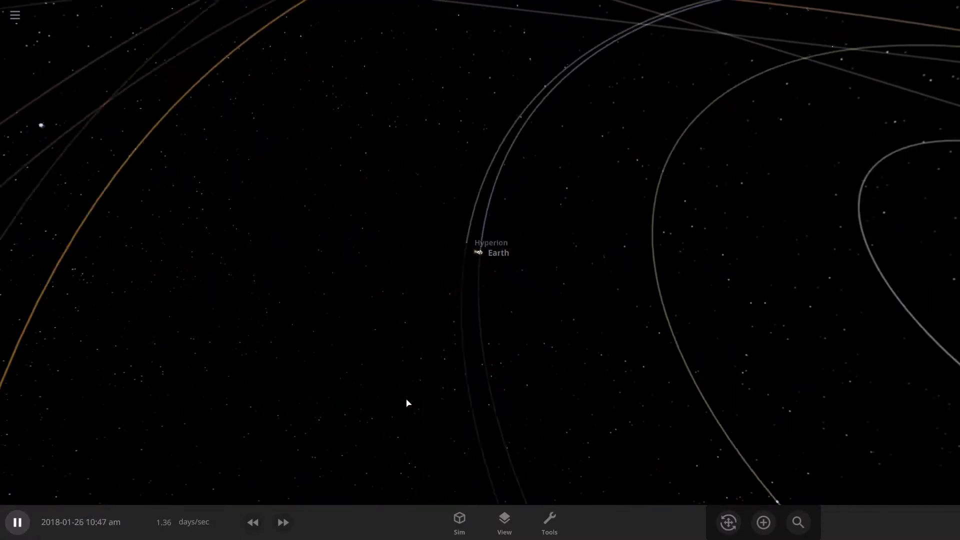
{"action": "scroll", "coordinate": [409, 402], "scroll_direction": "up", "scroll_amount": 8}
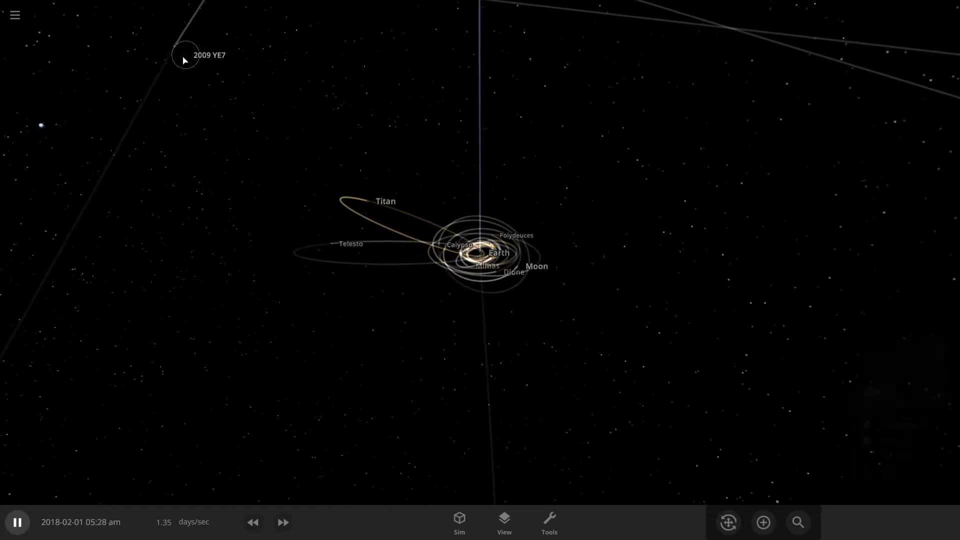
{"action": "left_click", "coordinate": [184, 60]}
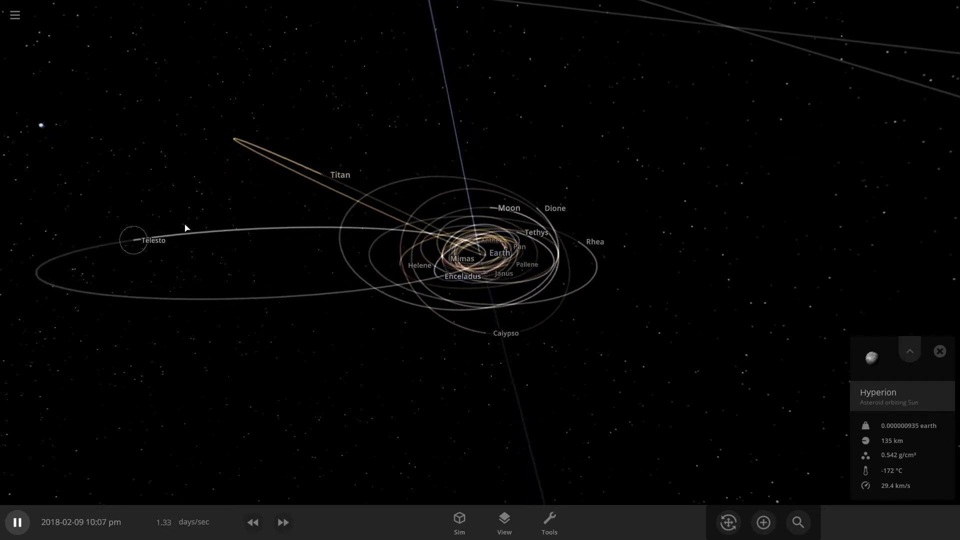
{"action": "scroll", "coordinate": [343, 329], "scroll_direction": "up", "scroll_amount": 5}
{"action": "right_click_drag", "start_coordinate": [454, 322], "coordinate": [240, 284]}
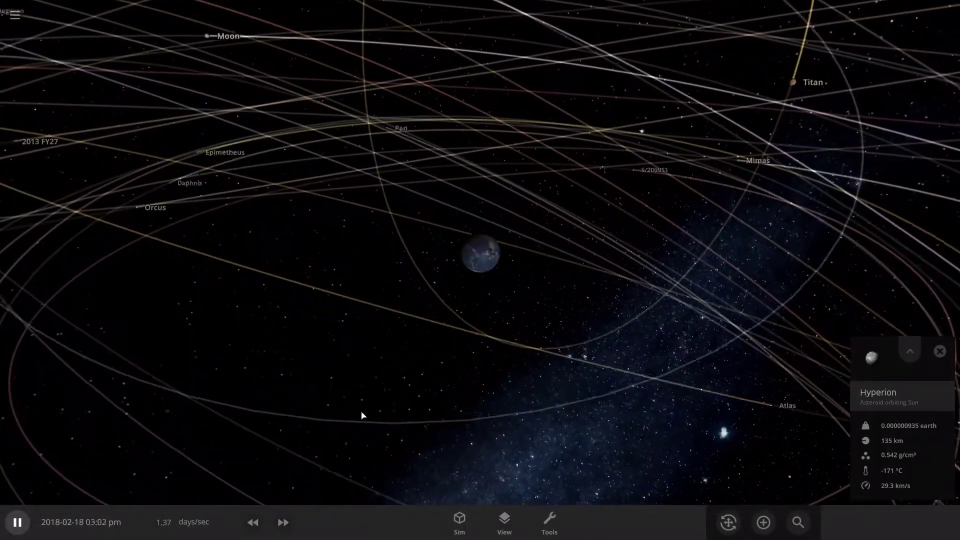
Step: Pause and resume the simulation, and select Titan to examine its elongated orbit around Earth
{"action": "left_click", "coordinate": [17, 522]}
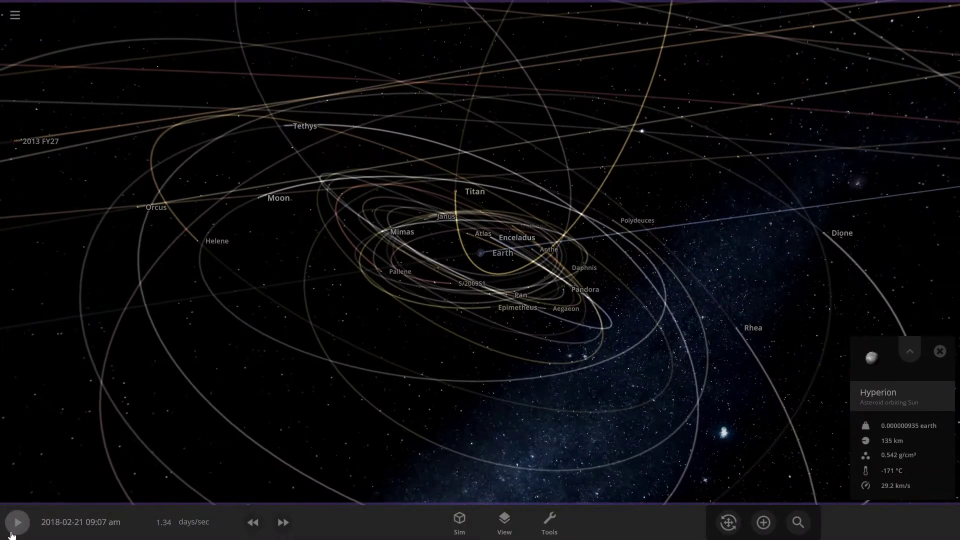
{"action": "left_click", "coordinate": [20, 528]}
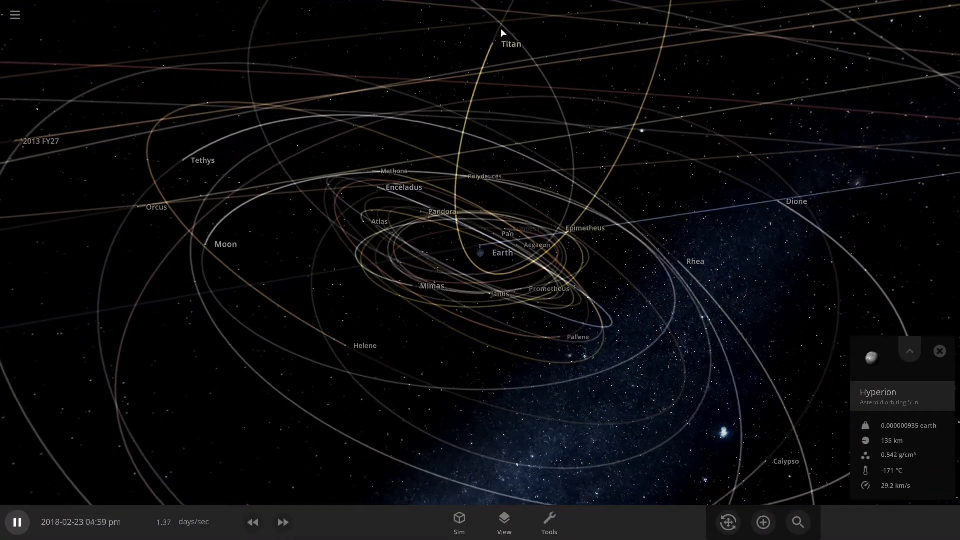
{"action": "scroll", "coordinate": [518, 212], "scroll_direction": "up", "scroll_amount": 5}
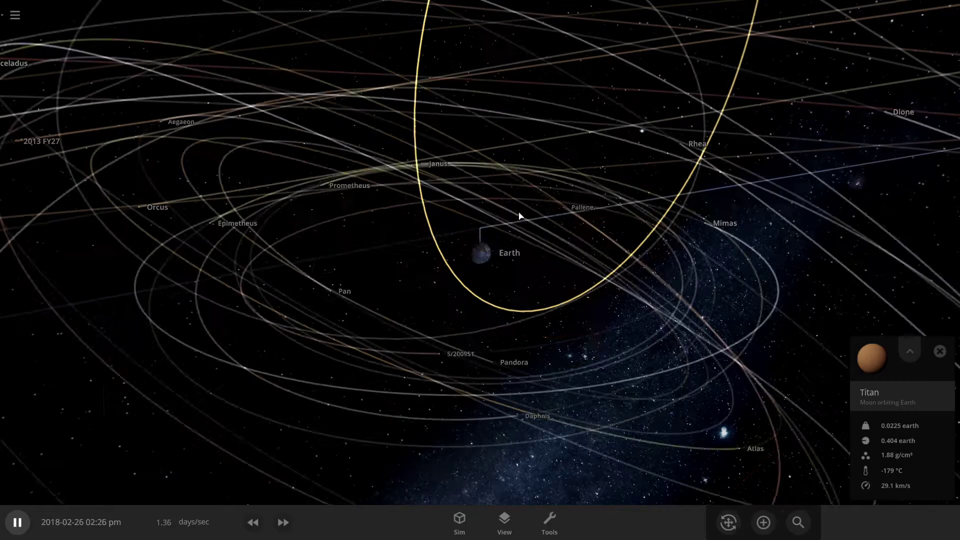
{"action": "scroll", "coordinate": [517, 212], "scroll_direction": "up", "scroll_amount": 3}
{"action": "right_click_drag", "start_coordinate": [517, 212], "coordinate": [385, 245]}
{"action": "scroll", "coordinate": [367, 144], "scroll_direction": "down", "scroll_amount": 8}
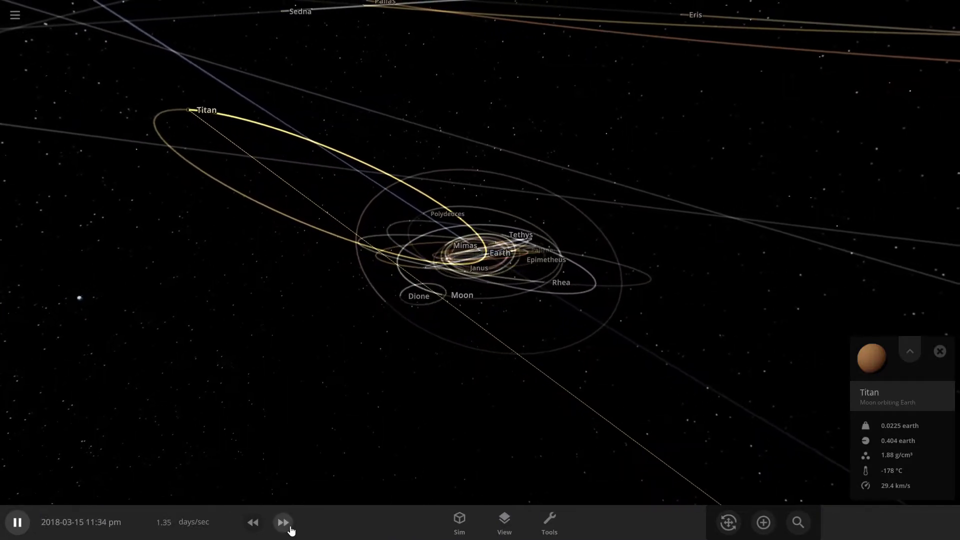
Step: Speed up the simulation to about 7 days/sec and check the details of Dione and Titan
{"action": "left_click", "coordinate": [289, 527]}
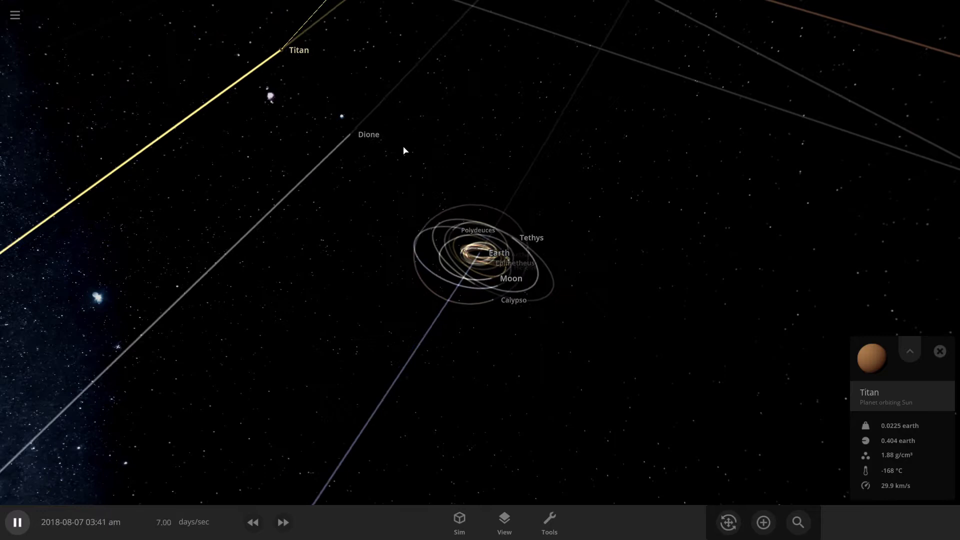
{"action": "left_click", "coordinate": [334, 129]}
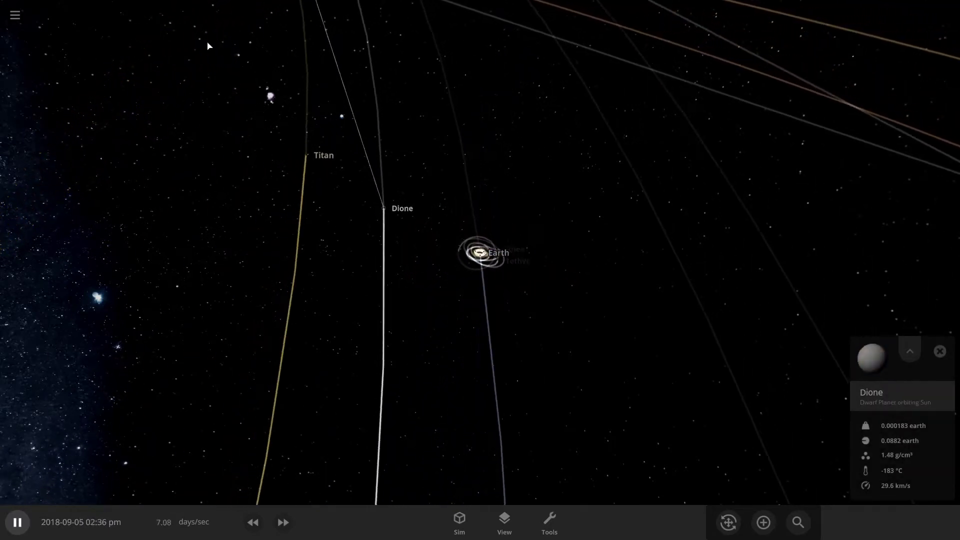
{"action": "left_click", "coordinate": [268, 156]}
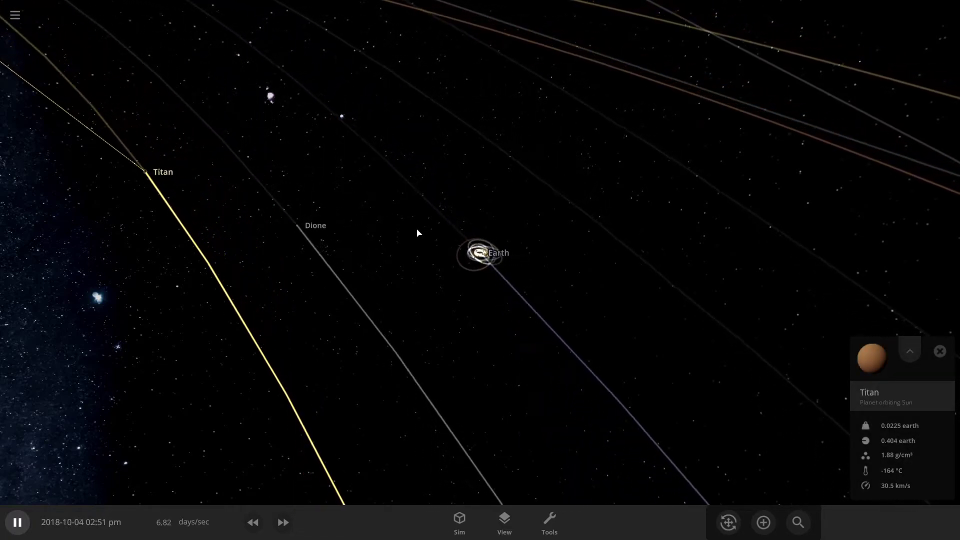
Step: Examine the moons' orbits close to Earth and the paths of Titan and other moons around the Sun
{"action": "scroll", "coordinate": [440, 257], "scroll_direction": "up", "scroll_amount": 8}
{"action": "scroll", "coordinate": [440, 257], "scroll_direction": "down", "scroll_amount": 10}
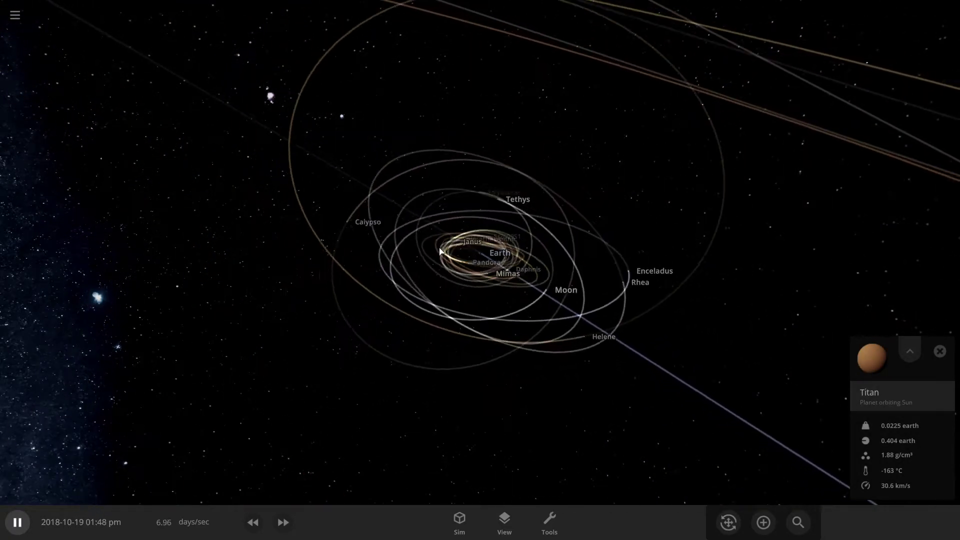
{"action": "scroll", "coordinate": [439, 248], "scroll_direction": "down", "scroll_amount": 4}
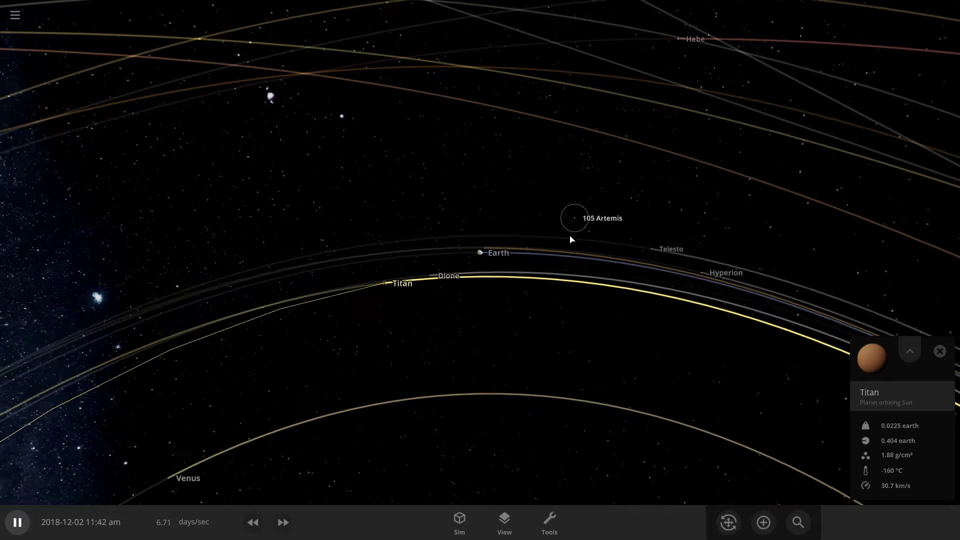
{"action": "scroll", "coordinate": [538, 313], "scroll_direction": "up", "scroll_amount": 5}
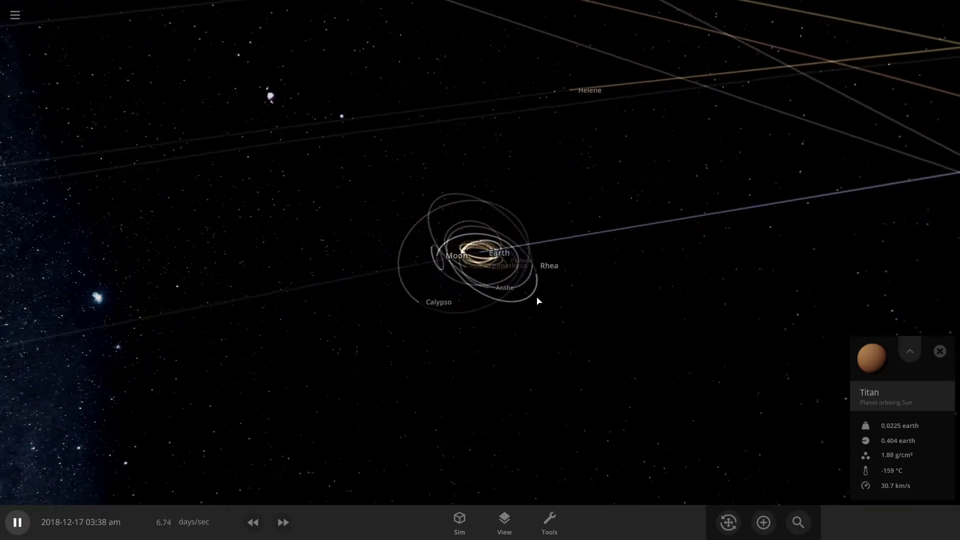
{"action": "scroll", "coordinate": [545, 284], "scroll_direction": "up", "scroll_amount": 5}
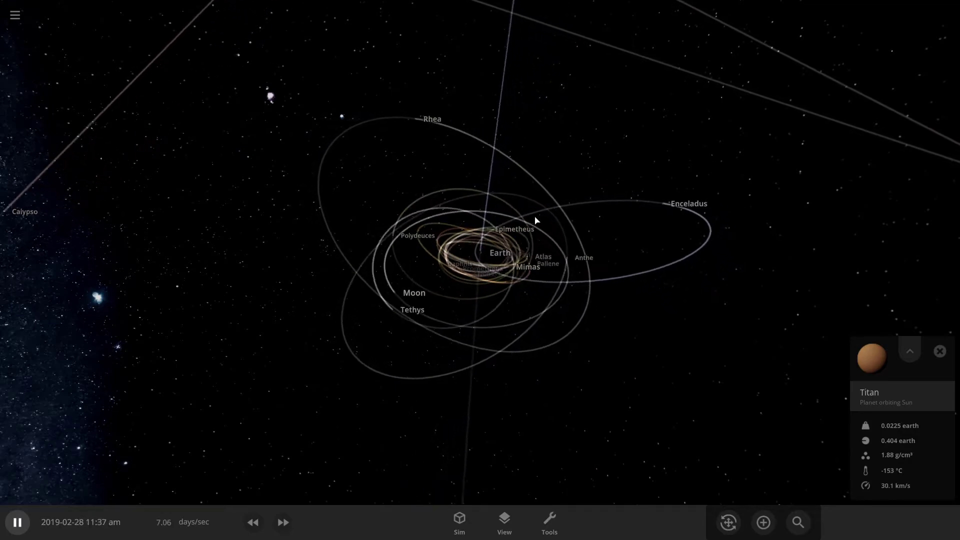
{"action": "right_click_drag", "start_coordinate": [727, 237], "coordinate": [722, 270]}
{"action": "scroll", "coordinate": [722, 270], "scroll_direction": "up", "scroll_amount": 3}
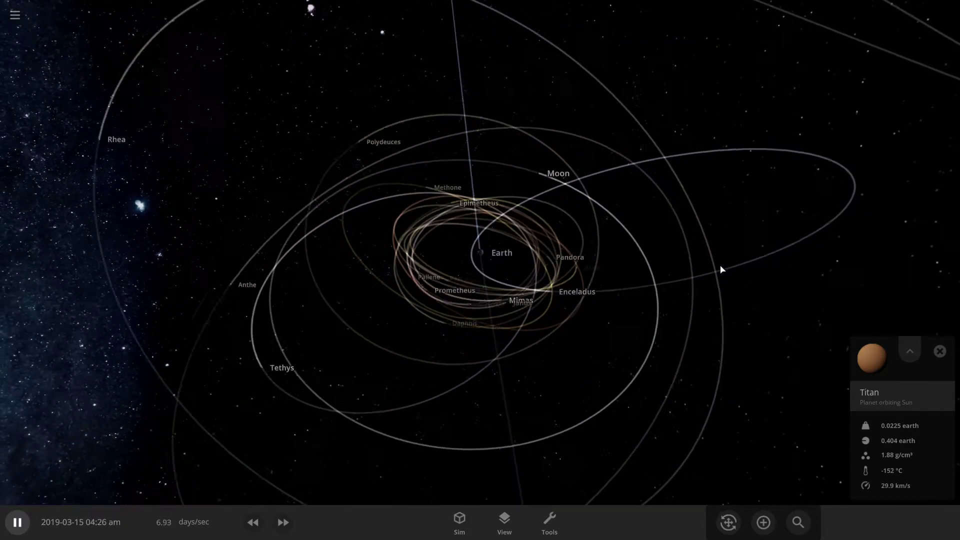
{"action": "scroll", "coordinate": [722, 270], "scroll_direction": "down", "scroll_amount": 3}
{"action": "scroll", "coordinate": [721, 269], "scroll_direction": "down", "scroll_amount": 5}
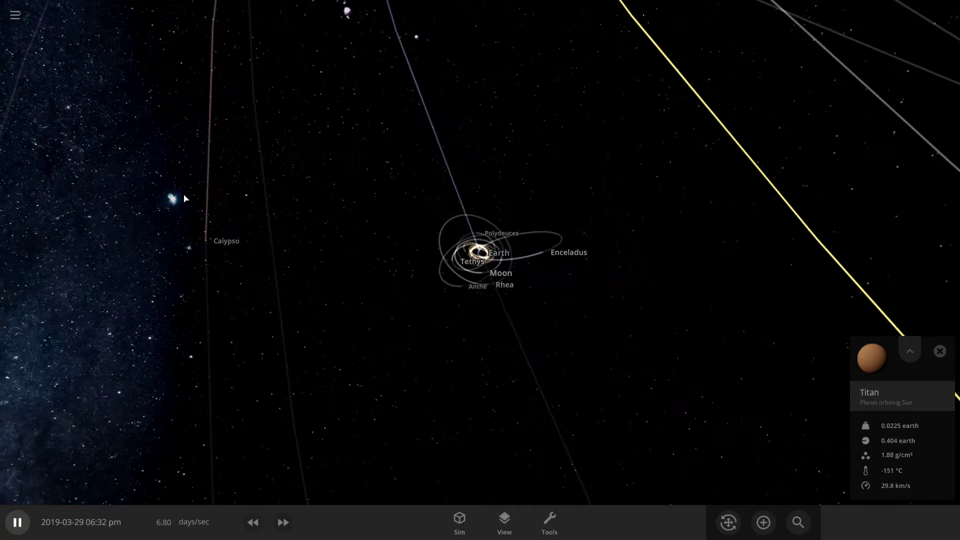
{"action": "scroll", "coordinate": [418, 250], "scroll_direction": "down", "scroll_amount": 5}
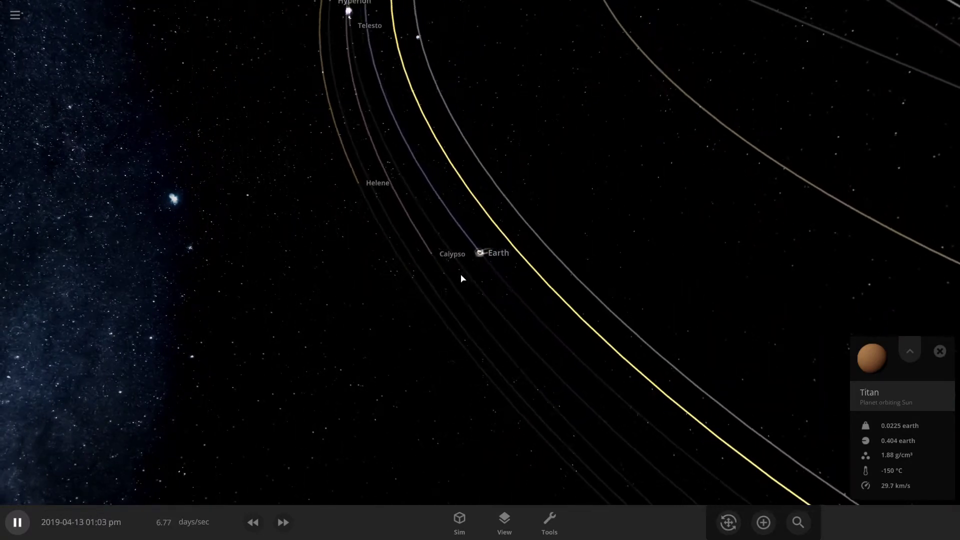
{"action": "scroll", "coordinate": [385, 149], "scroll_direction": "down", "scroll_amount": 5}
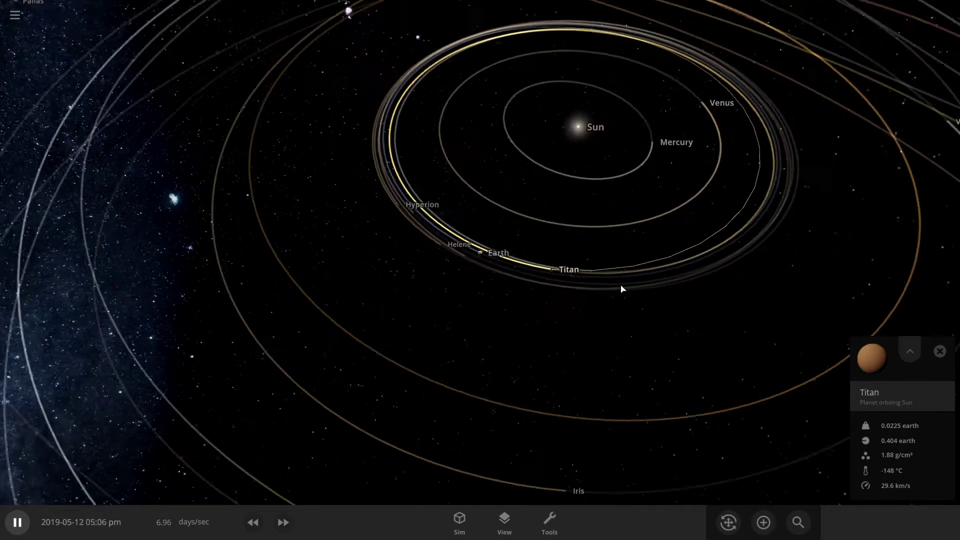
Step: Select Enceladus and compare its path with the orbits of the moons around Earth
{"action": "scroll", "coordinate": [615, 285], "scroll_direction": "up", "scroll_amount": 10}
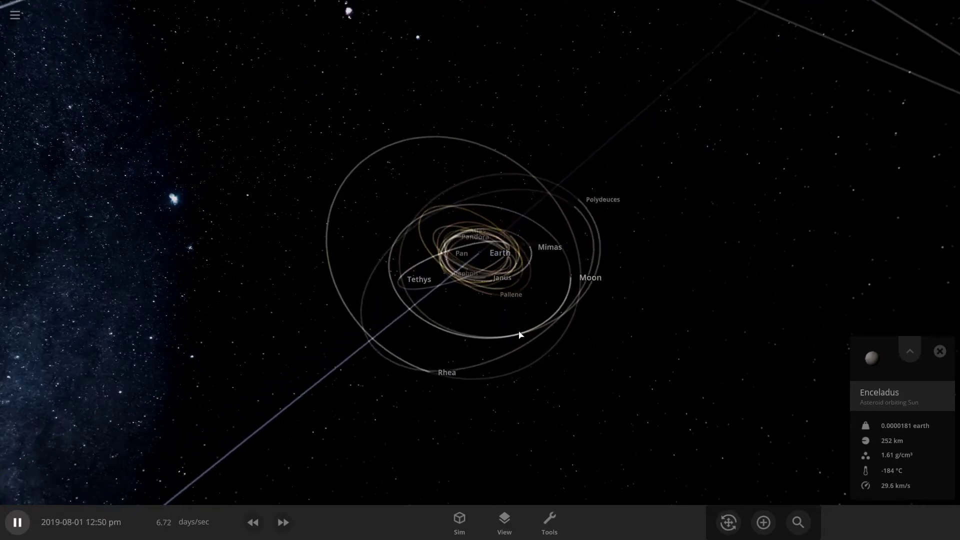
{"action": "scroll", "coordinate": [520, 334], "scroll_direction": "up", "scroll_amount": 8}
{"action": "right_click_drag", "start_coordinate": [521, 334], "coordinate": [806, 300]}
{"action": "scroll", "coordinate": [806, 285], "scroll_direction": "down", "scroll_amount": 3}
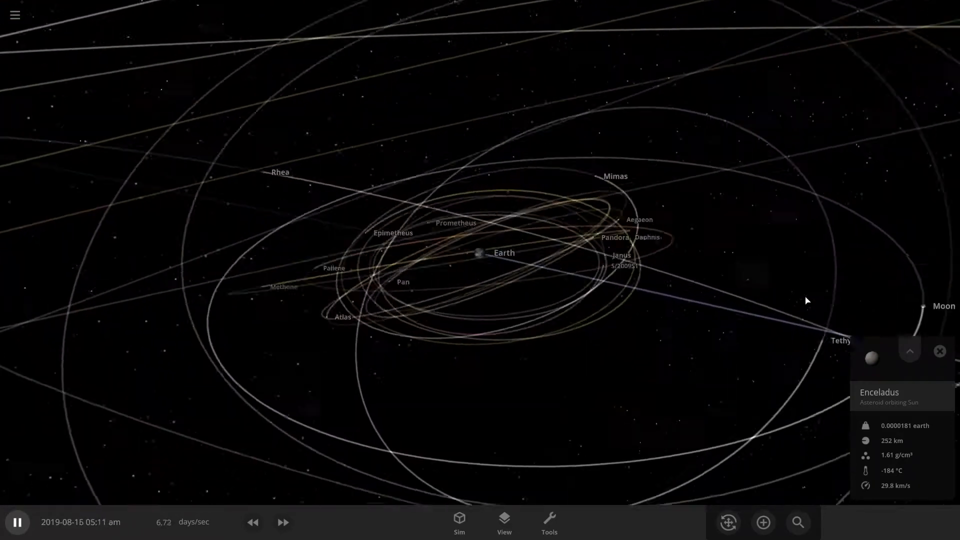
{"action": "scroll", "coordinate": [805, 301], "scroll_direction": "down", "scroll_amount": 8}
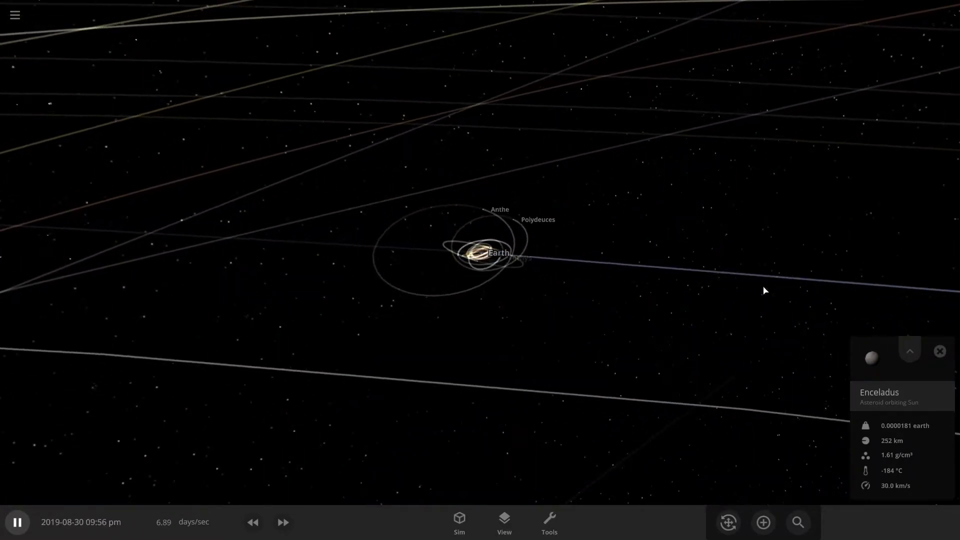
{"action": "scroll", "coordinate": [763, 290], "scroll_direction": "up", "scroll_amount": 5}
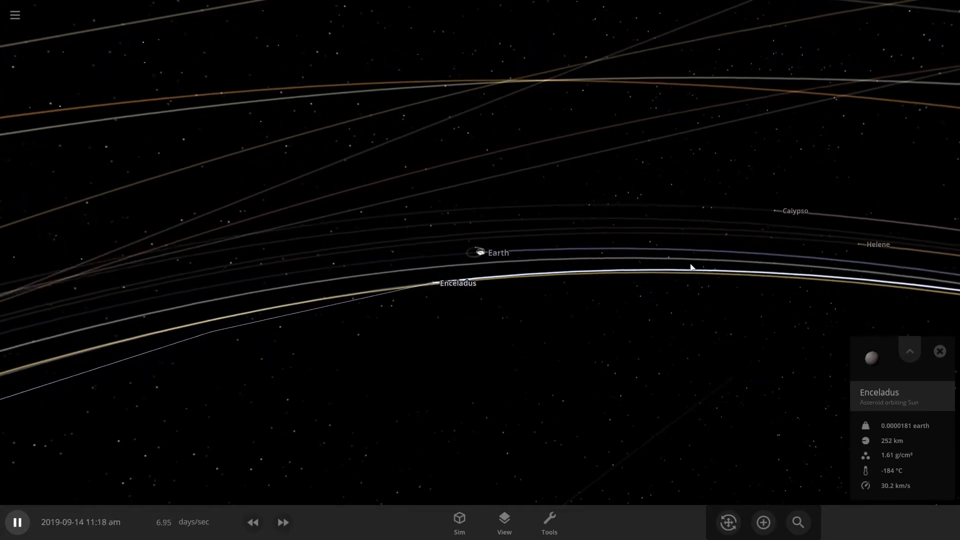
Step: Examine the orbits of the Moon, Rhea, Tethys, Polydeuces and the inner moons around Earth from several angles and distances
{"action": "right_click_drag", "start_coordinate": [690, 267], "coordinate": [921, 248]}
{"action": "scroll", "coordinate": [889, 248], "scroll_direction": "up", "scroll_amount": 10}
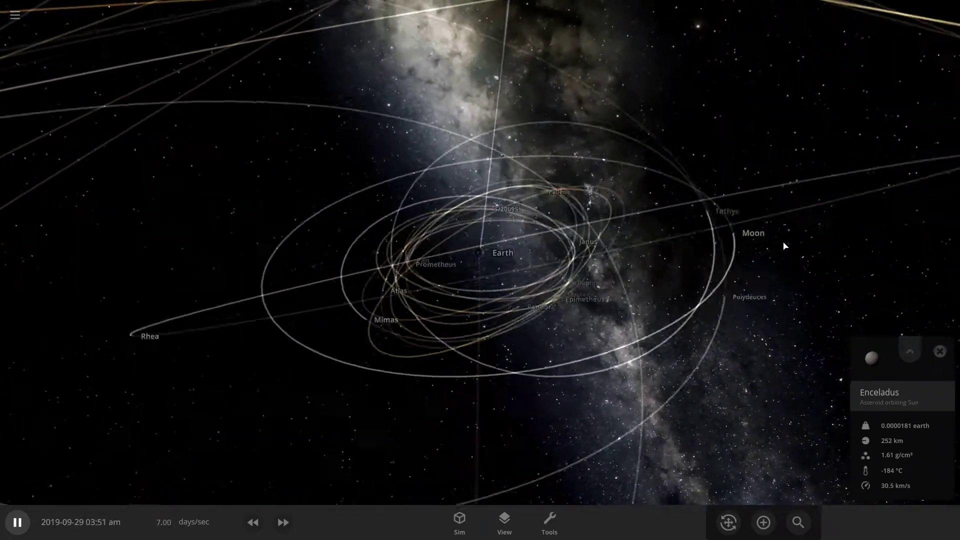
{"action": "scroll", "coordinate": [785, 246], "scroll_direction": "down", "scroll_amount": 5}
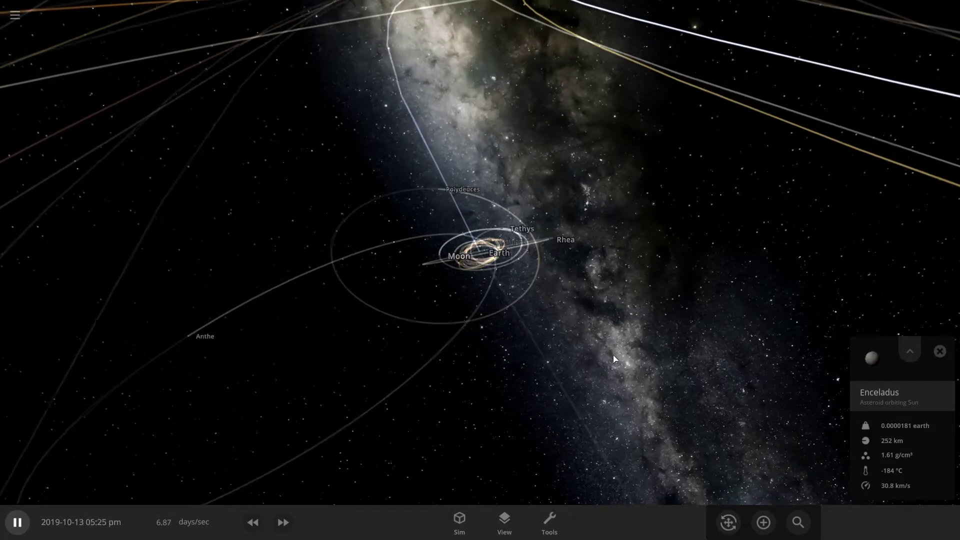
{"action": "left_click_drag", "start_coordinate": [614, 358], "coordinate": [521, 347]}
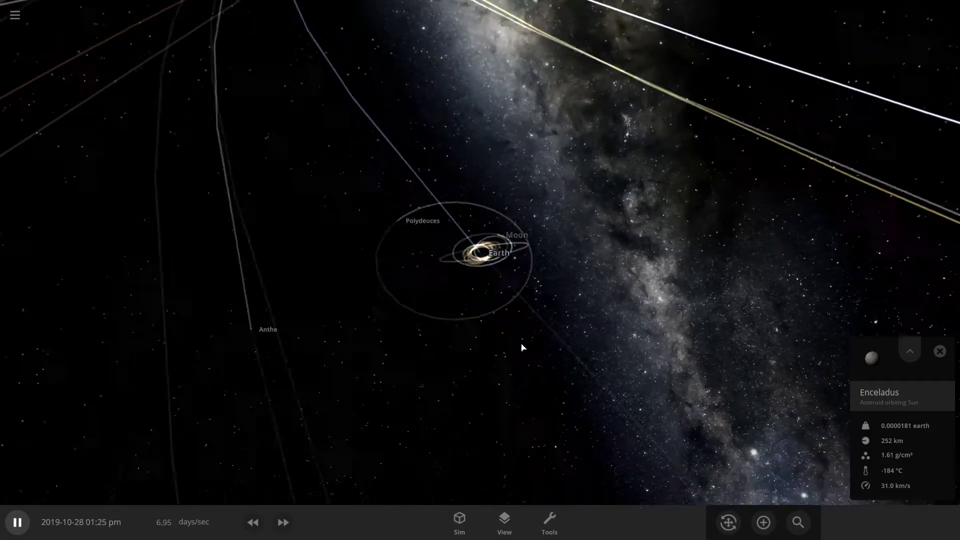
{"action": "scroll", "coordinate": [521, 347], "scroll_direction": "up", "scroll_amount": 3}
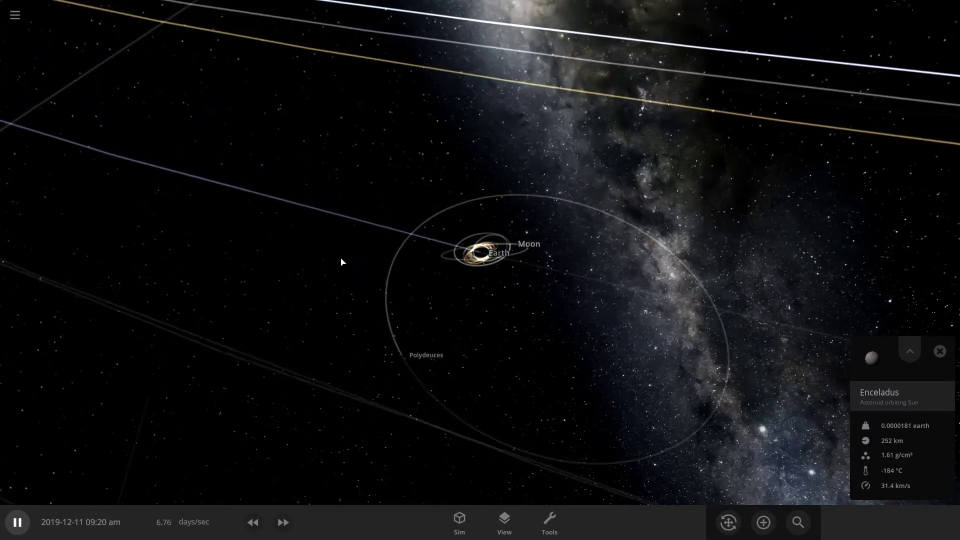
{"action": "scroll", "coordinate": [512, 276], "scroll_direction": "up", "scroll_amount": 4}
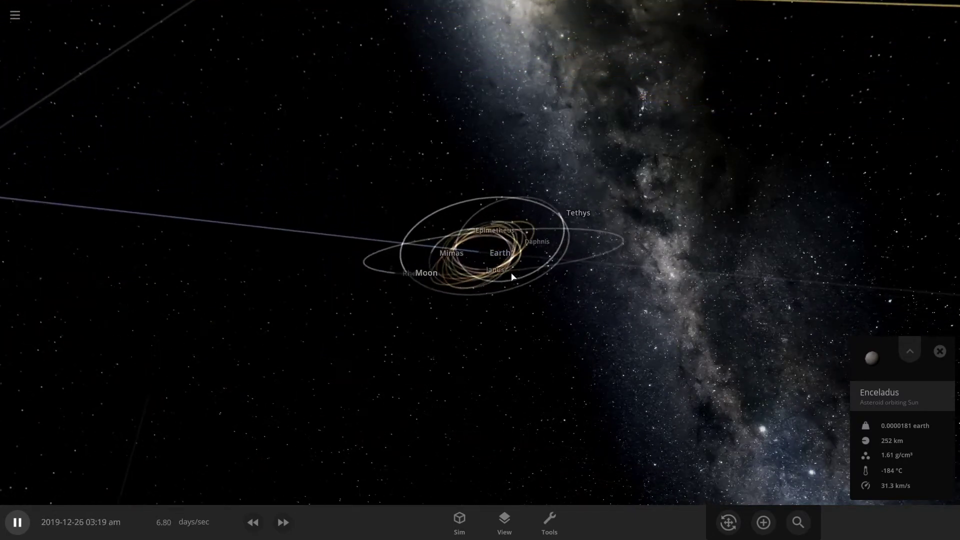
{"action": "left_click_drag", "start_coordinate": [523, 298], "coordinate": [679, 326]}
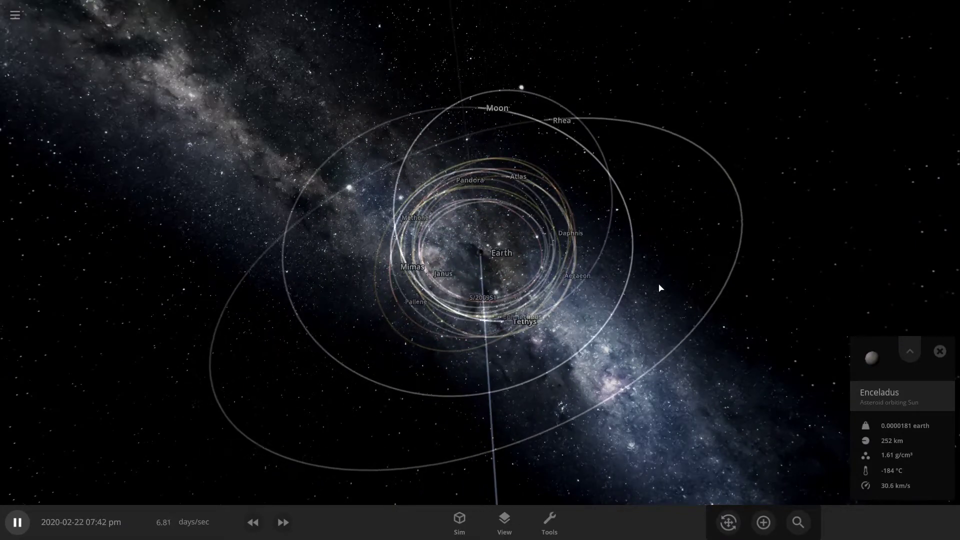
{"action": "left_click_drag", "start_coordinate": [660, 288], "coordinate": [767, 319]}
{"action": "scroll", "coordinate": [767, 319], "scroll_direction": "down", "scroll_amount": 3}
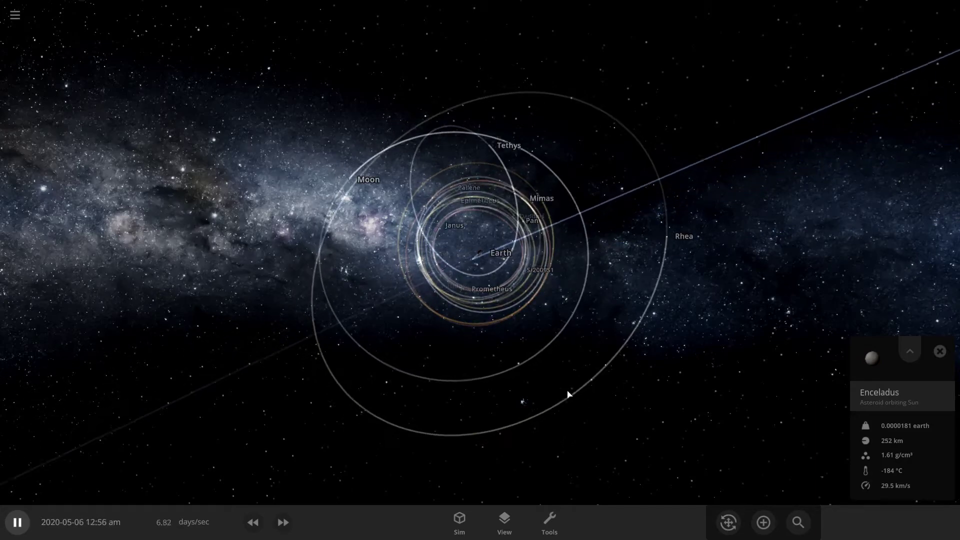
{"action": "left_click_drag", "start_coordinate": [567, 394], "coordinate": [672, 197]}
{"action": "scroll", "coordinate": [653, 244], "scroll_direction": "up", "scroll_amount": 5}
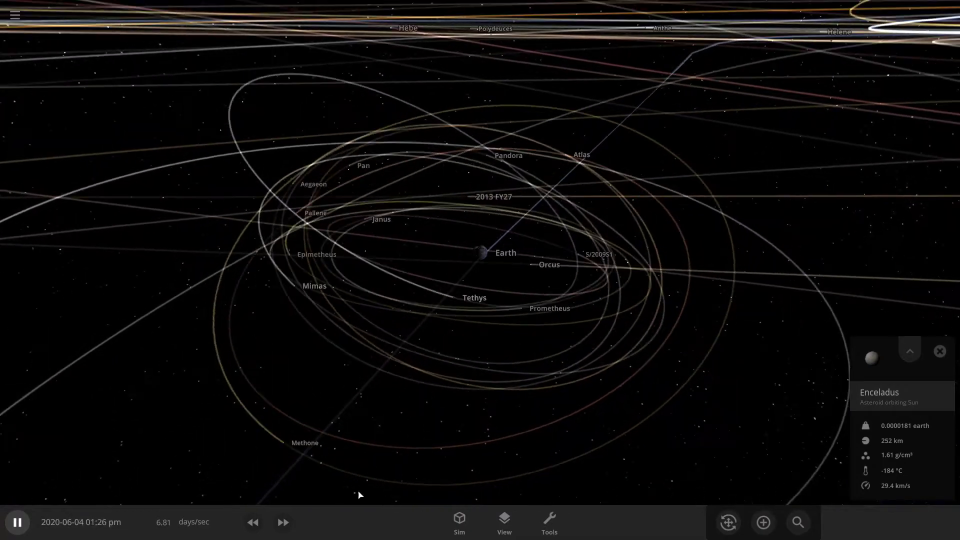
Step: Speed up the simulation to about 23 days/sec and watch how the moons' orbits around Earth evolve
{"action": "left_click", "coordinate": [281, 522]}
{"action": "left_click", "coordinate": [282, 522]}
{"action": "scroll", "coordinate": [602, 336], "scroll_direction": "down", "scroll_amount": 5}
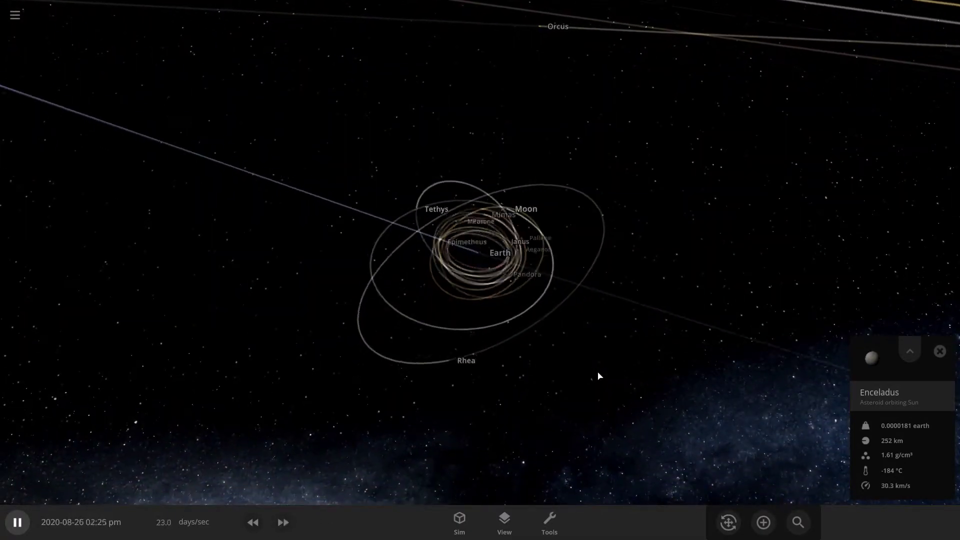
{"action": "left_click_drag", "start_coordinate": [599, 372], "coordinate": [562, 394]}
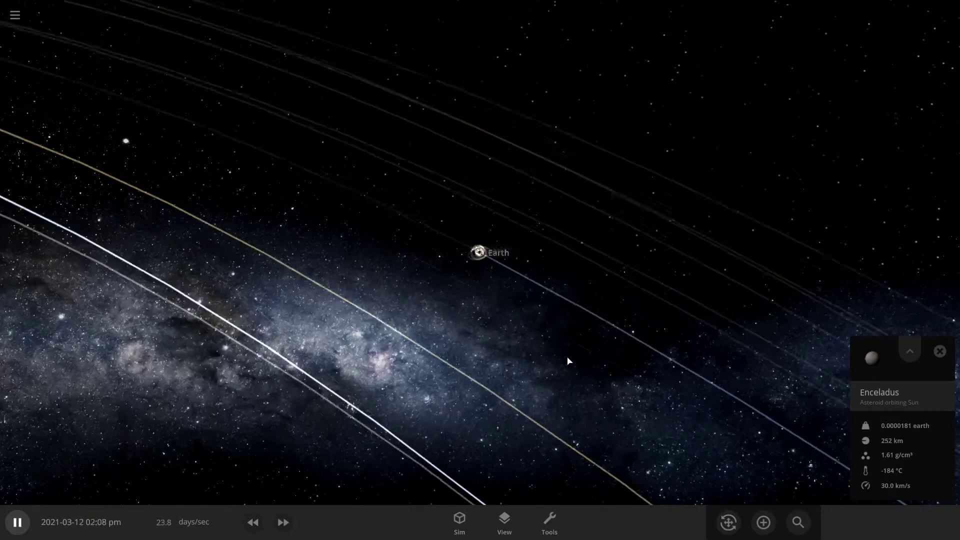
{"action": "scroll", "coordinate": [567, 360], "scroll_direction": "down", "scroll_amount": 4}
{"action": "scroll", "coordinate": [568, 361], "scroll_direction": "up", "scroll_amount": 10}
{"action": "left_click_drag", "start_coordinate": [568, 361], "coordinate": [716, 341]}
{"action": "scroll", "coordinate": [729, 268], "scroll_direction": "up", "scroll_amount": 5}
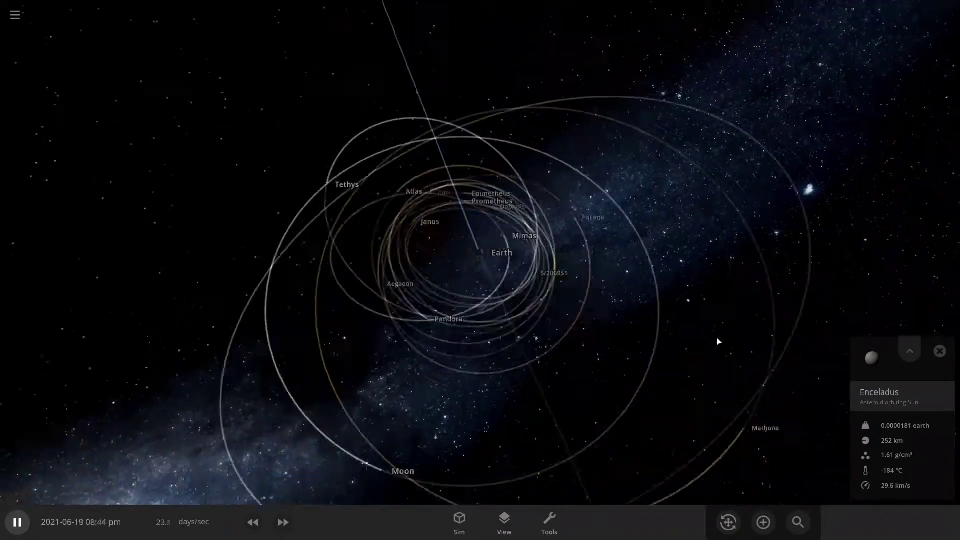
{"action": "scroll", "coordinate": [718, 341], "scroll_direction": "down", "scroll_amount": 3}
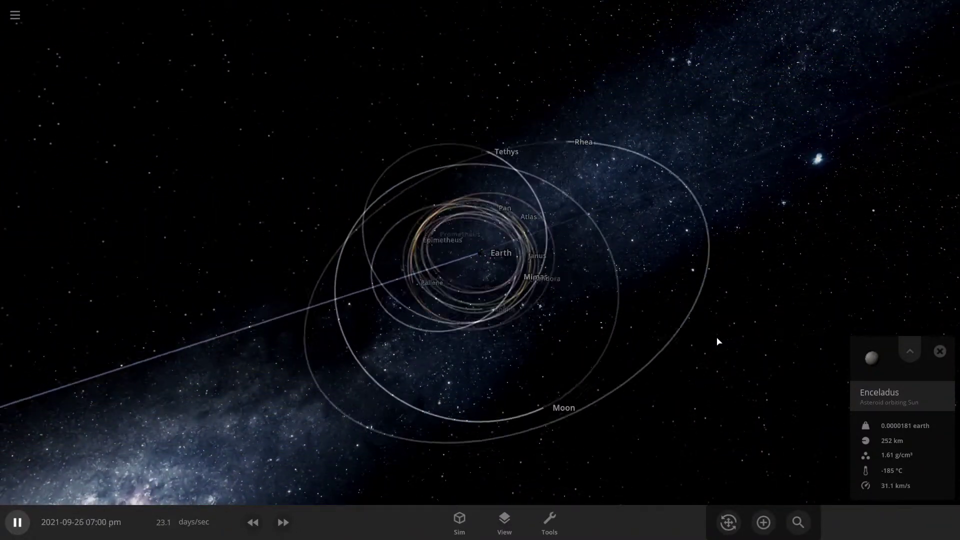
{"action": "left_click_drag", "start_coordinate": [717, 341], "coordinate": [901, 278]}
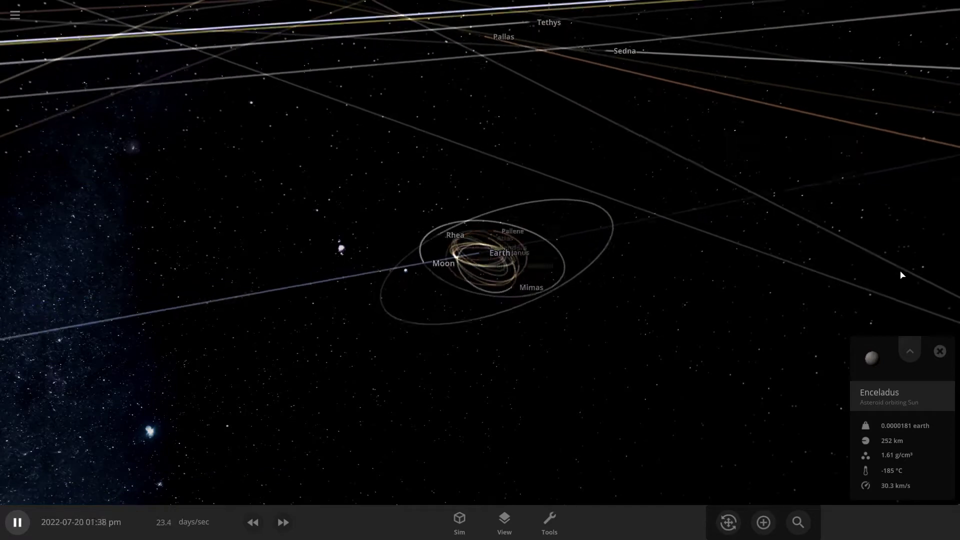
{"action": "left_click_drag", "start_coordinate": [900, 273], "coordinate": [934, 335]}
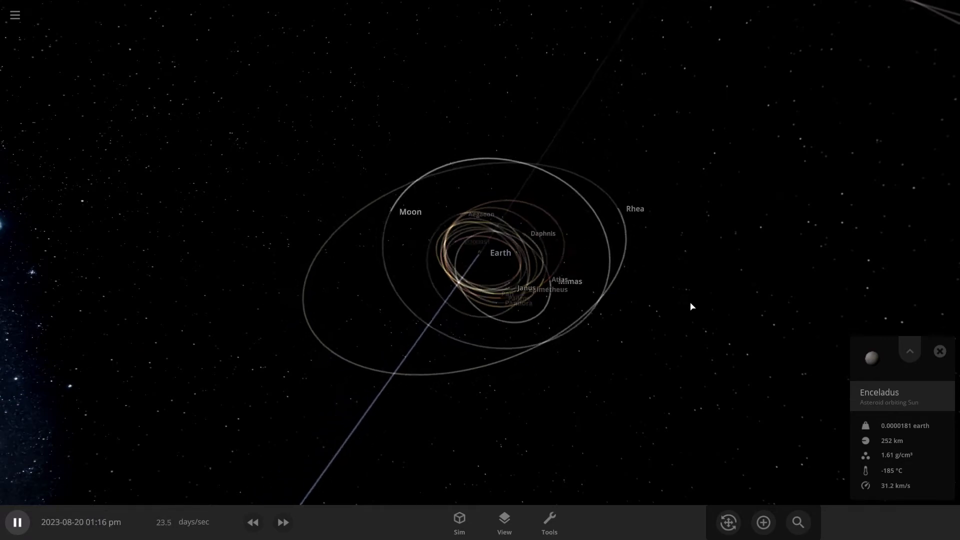
Step: Speed up the simulation to about 1.14 months/sec and follow the paths of Mimas and Rhea relative to Earth
{"action": "left_click", "coordinate": [283, 522]}
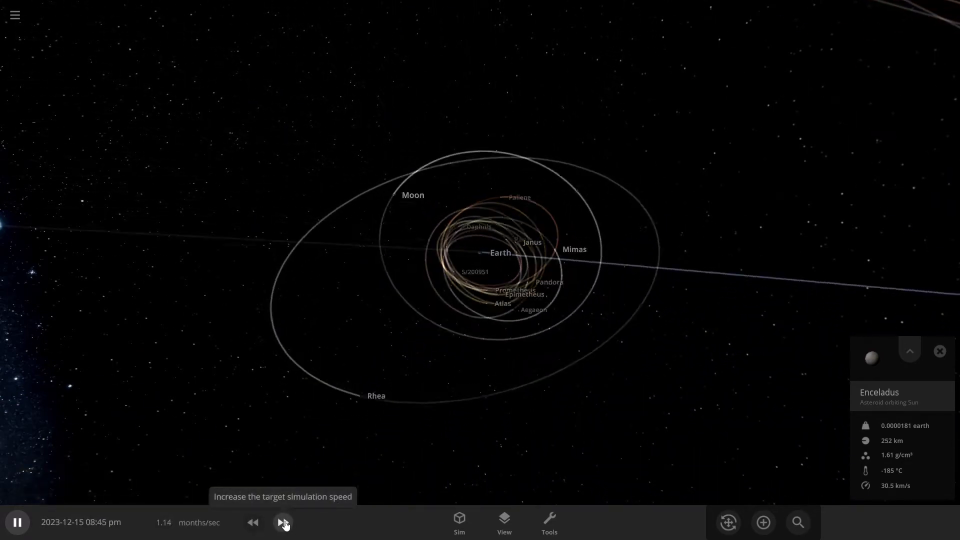
{"action": "left_click_drag", "start_coordinate": [434, 425], "coordinate": [278, 433]}
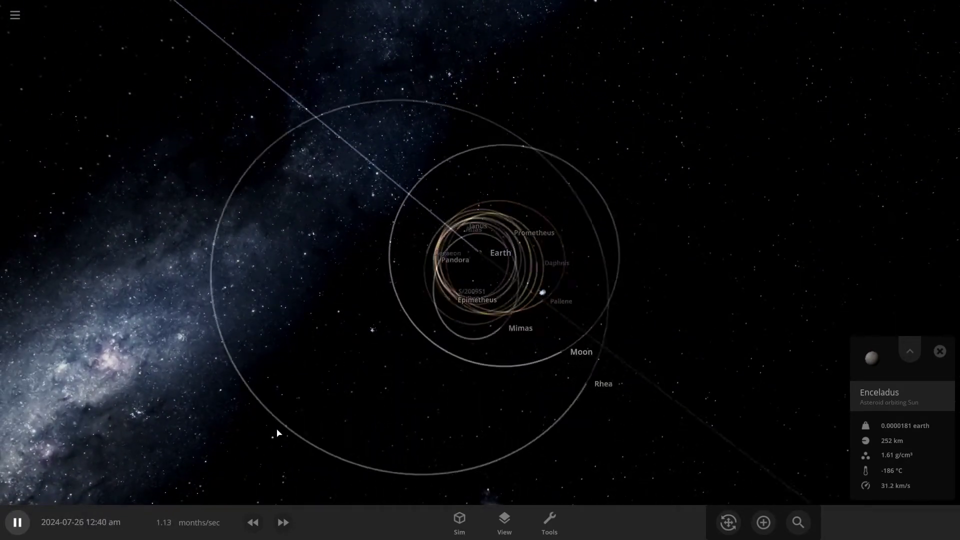
{"action": "mouse_move", "coordinate": [278, 433]}
{"action": "left_mouse_down"}
{"action": "mouse_move", "coordinate": [201, 394]}
{"action": "mouse_move", "coordinate": [141, 295]}
{"action": "mouse_move", "coordinate": [13, 266]}
{"action": "mouse_move", "coordinate": [15, 320]}
{"action": "mouse_move", "coordinate": [66, 378]}
{"action": "mouse_move", "coordinate": [186, 257]}
{"action": "mouse_move", "coordinate": [236, 255]}
{"action": "mouse_move", "coordinate": [215, 242]}
{"action": "mouse_move", "coordinate": [136, 292]}
{"action": "mouse_move", "coordinate": [58, 275]}
{"action": "mouse_move", "coordinate": [26, 278]}
{"action": "mouse_move", "coordinate": [270, 259]}
{"action": "mouse_move", "coordinate": [641, 266]}
{"action": "mouse_move", "coordinate": [646, 384]}
{"action": "left_mouse_up"}
{"action": "scroll", "coordinate": [645, 355], "scroll_direction": "down", "scroll_amount": 10}
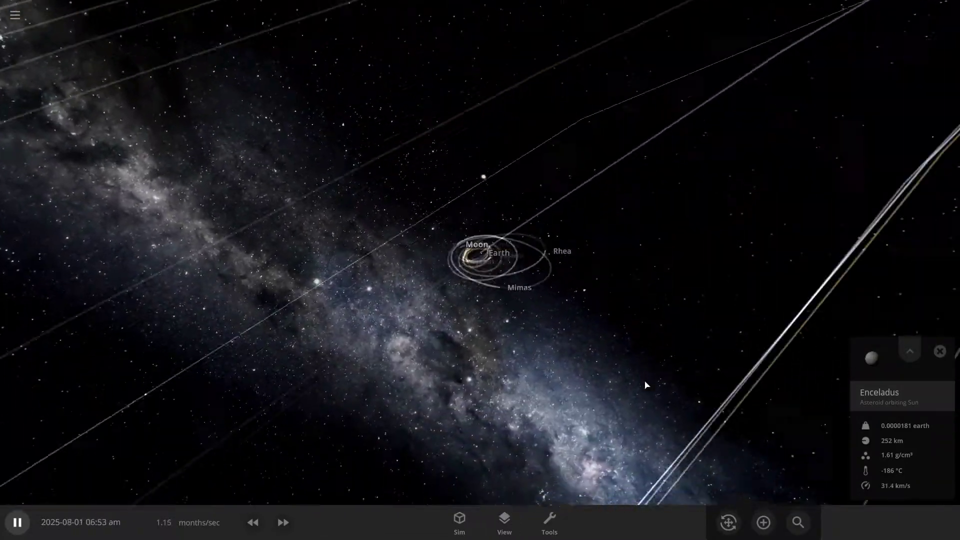
{"action": "scroll", "coordinate": [645, 385], "scroll_direction": "up", "scroll_amount": 5}
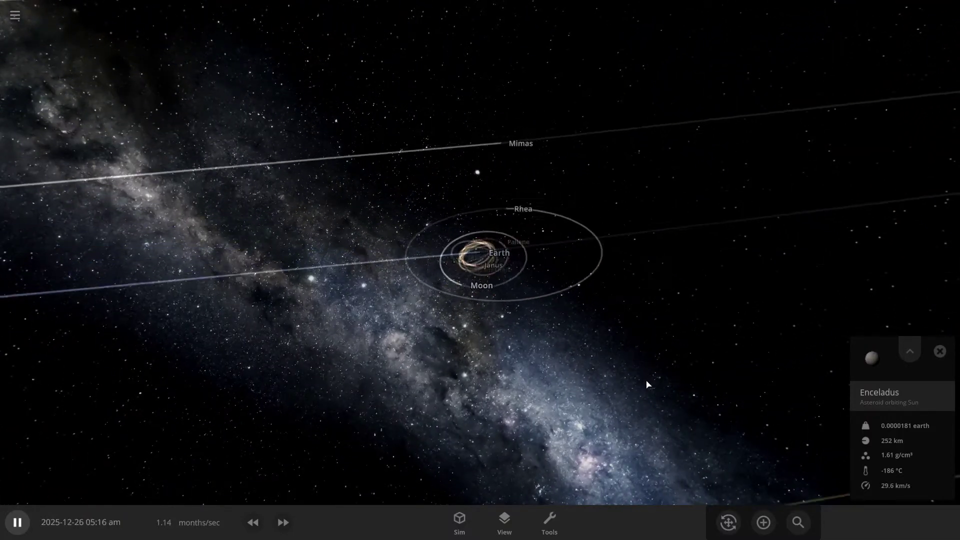
{"action": "scroll", "coordinate": [655, 385], "scroll_direction": "down", "scroll_amount": 5}
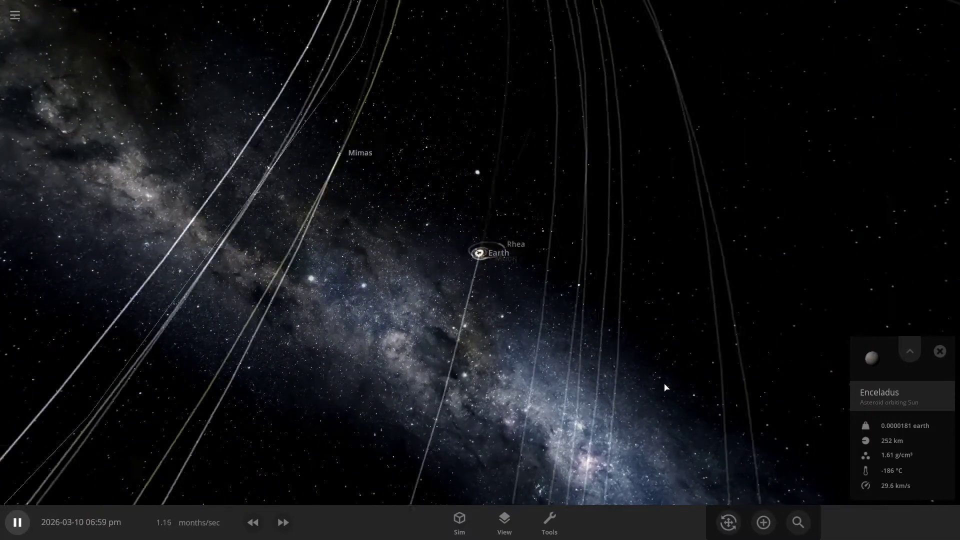
{"action": "scroll", "coordinate": [665, 387], "scroll_direction": "up", "scroll_amount": 5}
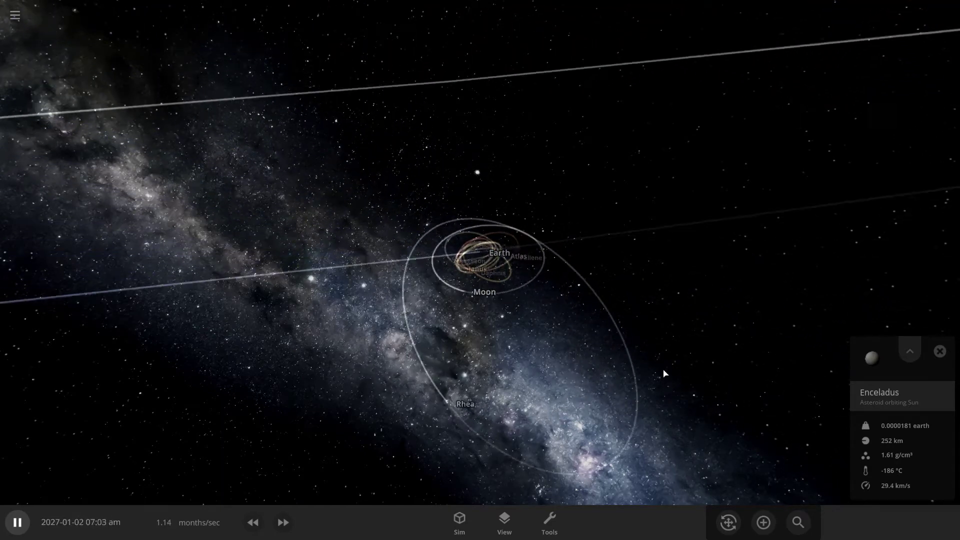
{"action": "left_click_drag", "start_coordinate": [664, 382], "coordinate": [703, 363]}
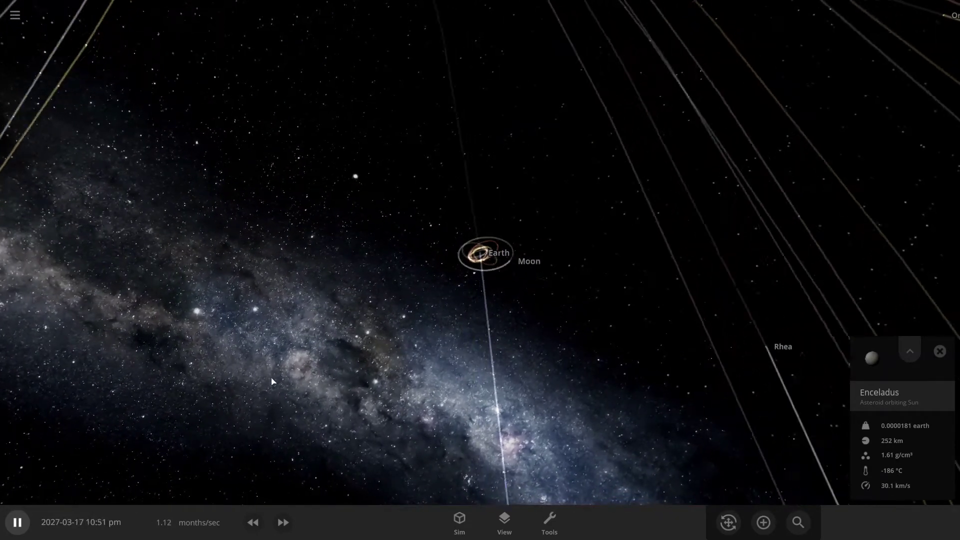
Step: Pause the simulation and check the details of Rhea and Mimas and their paths compared with Earth's
{"action": "key", "text": "space"}
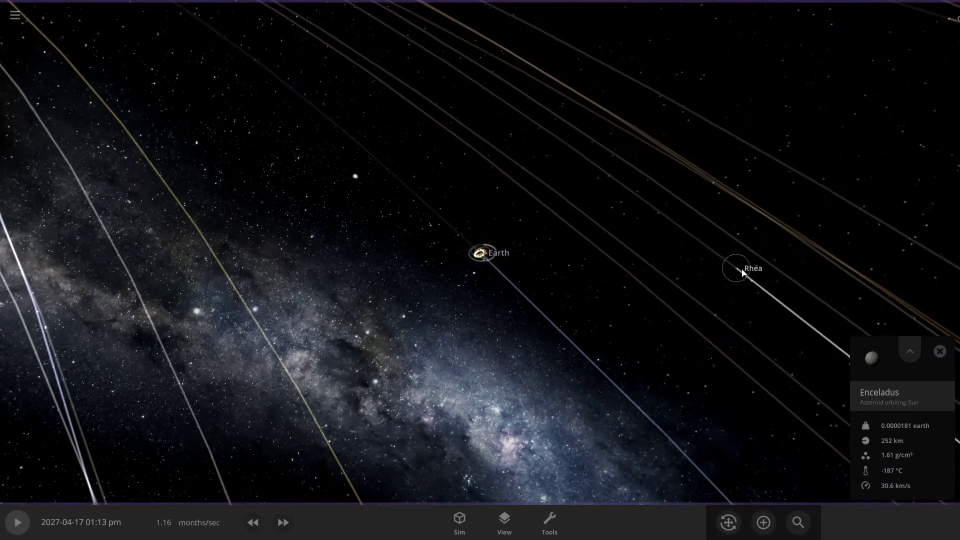
{"action": "left_click", "coordinate": [742, 270]}
{"action": "scroll", "coordinate": [492, 233], "scroll_direction": "down", "scroll_amount": 10}
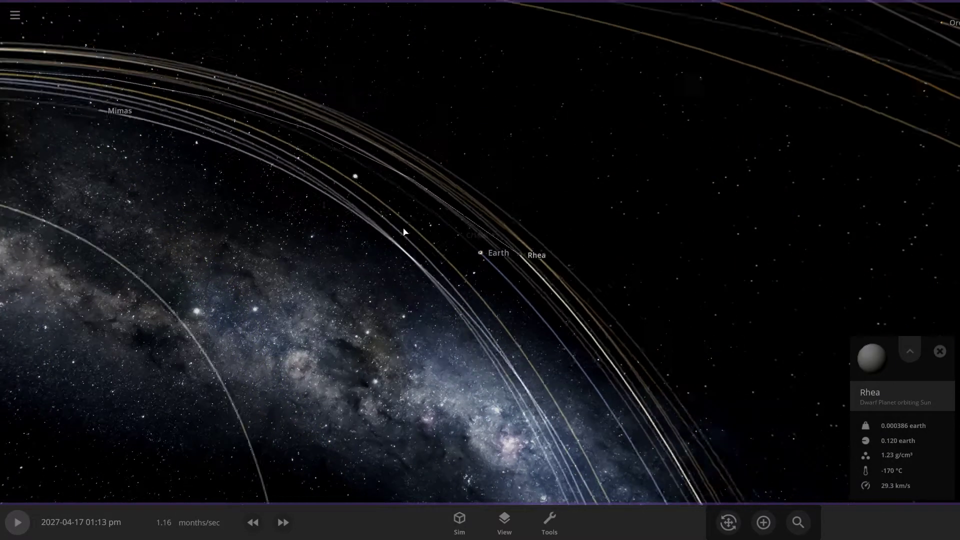
{"action": "left_click", "coordinate": [227, 157]}
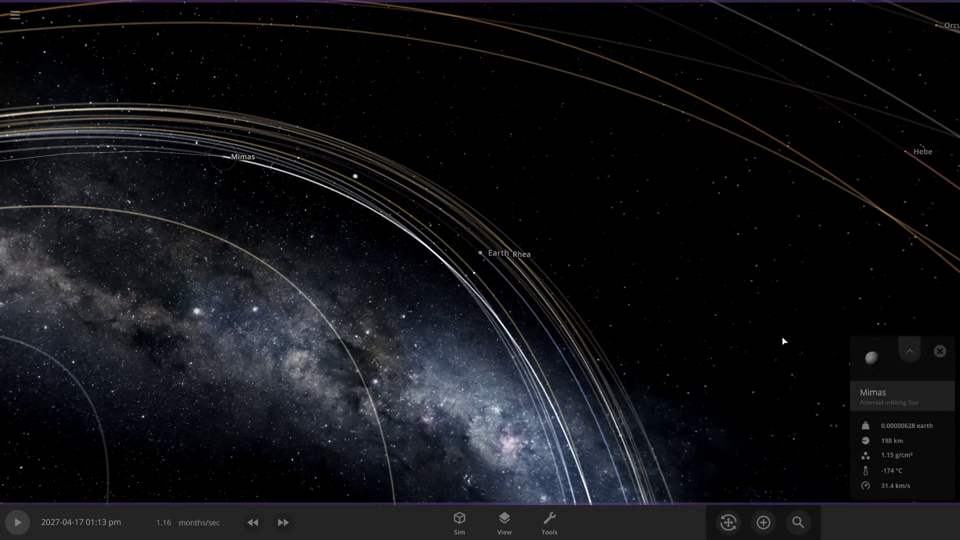
{"action": "scroll", "coordinate": [497, 309], "scroll_direction": "up", "scroll_amount": 5}
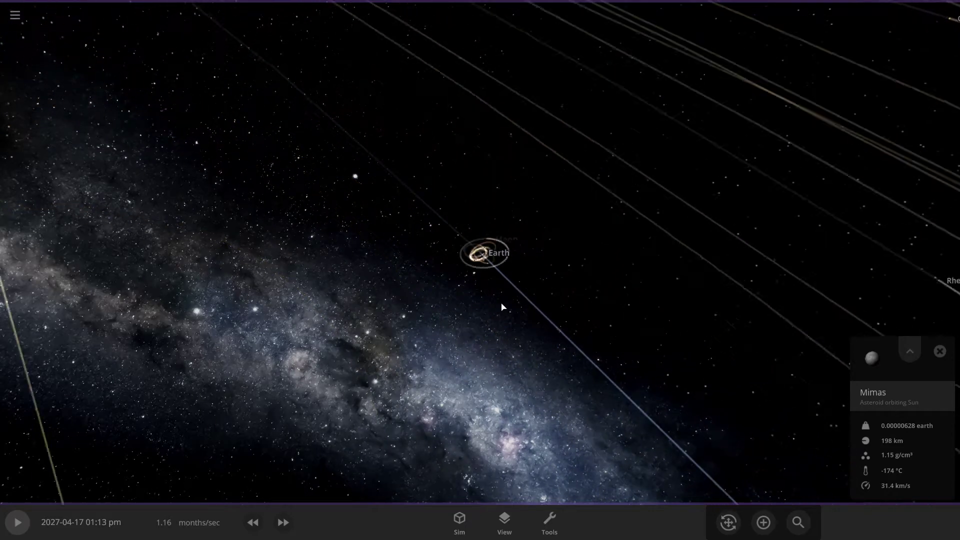
Step: Run the simulation briefly, pause it again, and examine the orbits of the moons still close to Earth
{"action": "left_click", "coordinate": [19, 522]}
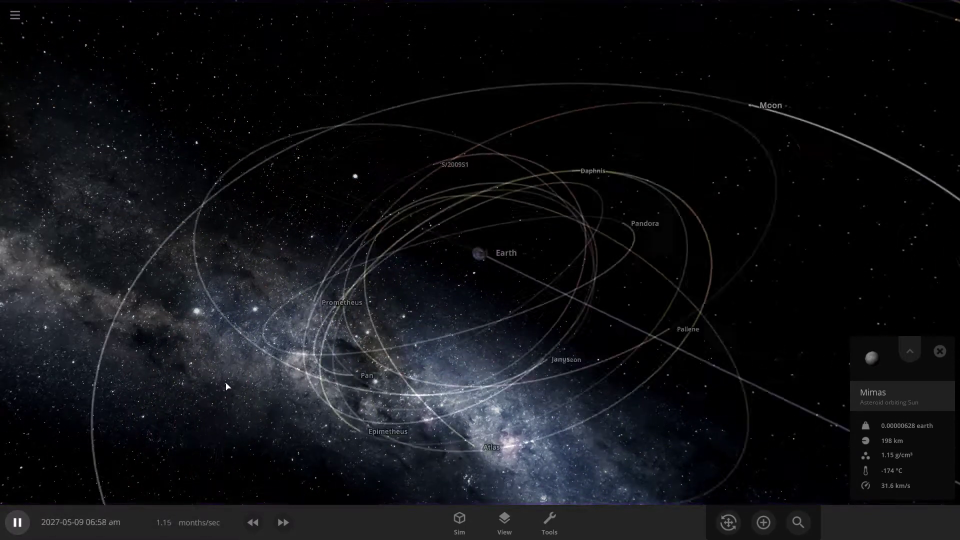
{"action": "left_click", "coordinate": [20, 521]}
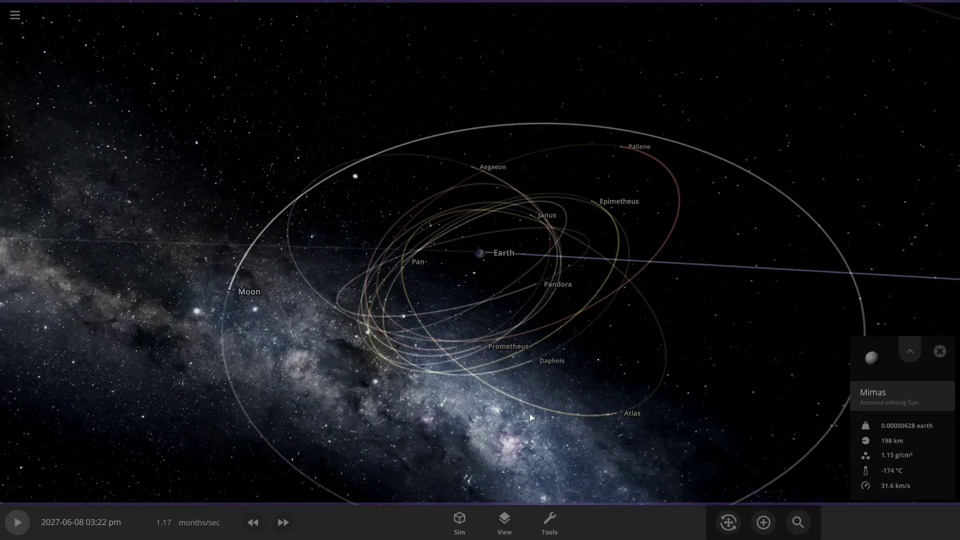
{"action": "left_click_drag", "start_coordinate": [523, 405], "coordinate": [739, 300]}
{"action": "scroll", "coordinate": [698, 322], "scroll_direction": "down", "scroll_amount": 5}
{"action": "scroll", "coordinate": [713, 316], "scroll_direction": "up", "scroll_amount": 4}
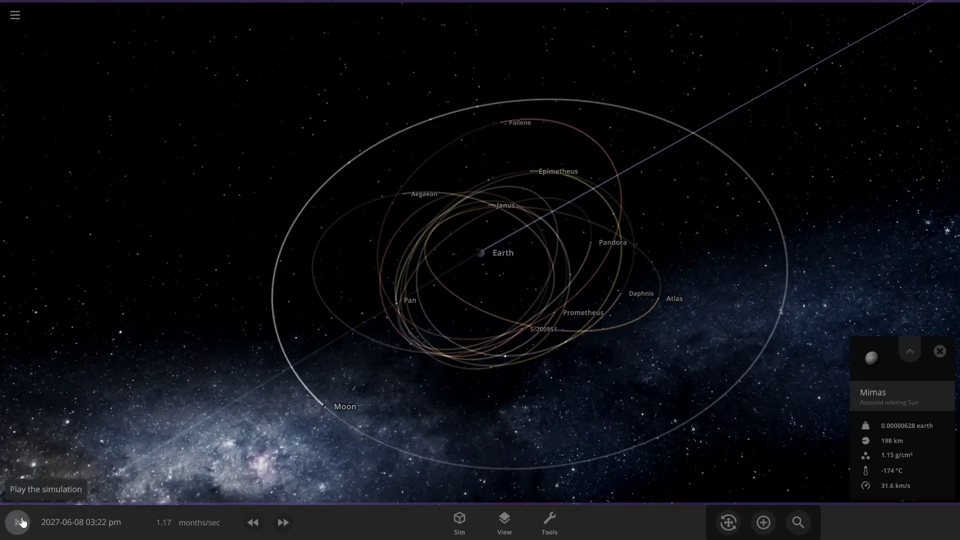
Step: Resume the simulation at about 2.5 months/sec and compare the moons near Earth with those orbiting the Sun
{"action": "left_click", "coordinate": [22, 522]}
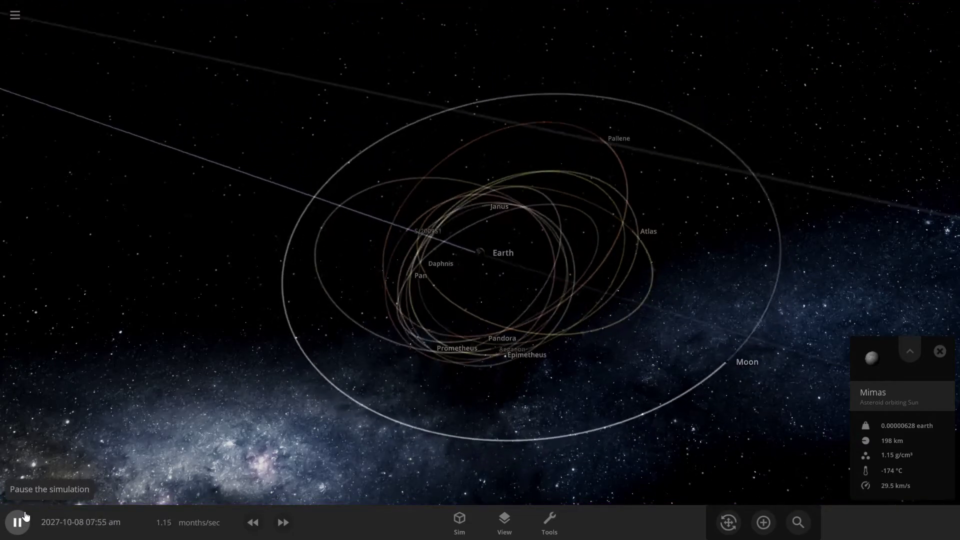
{"action": "left_click", "coordinate": [276, 522]}
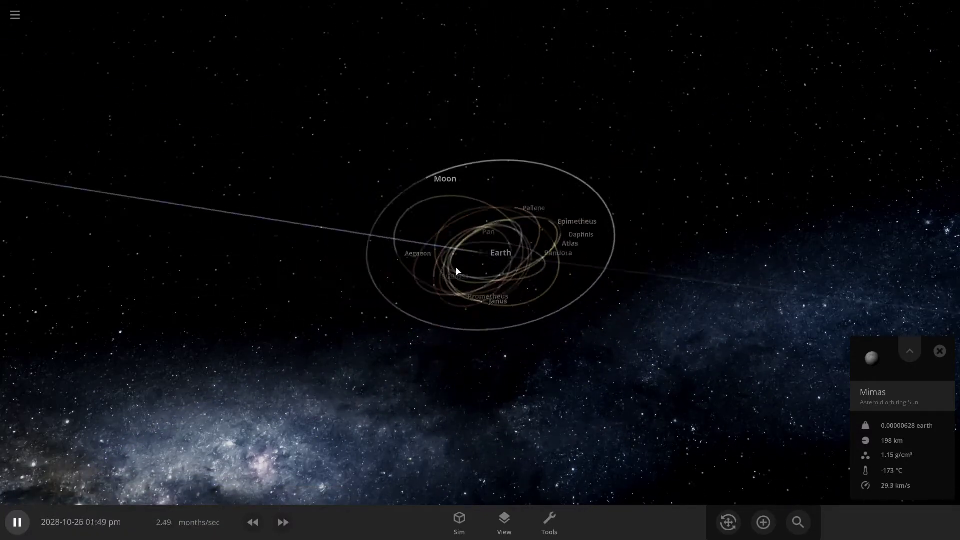
{"action": "scroll", "coordinate": [433, 163], "scroll_direction": "down", "scroll_amount": 10}
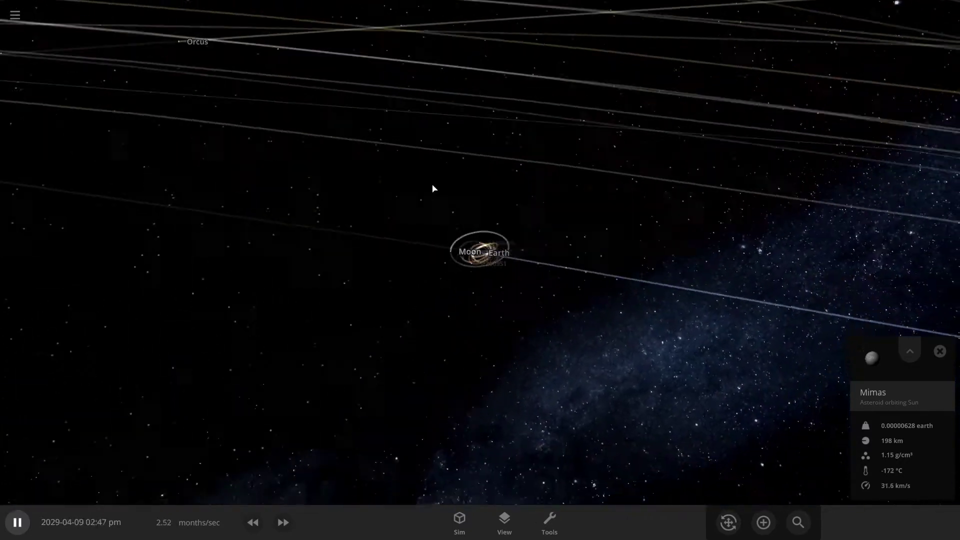
{"action": "scroll", "coordinate": [433, 188], "scroll_direction": "up", "scroll_amount": 10}
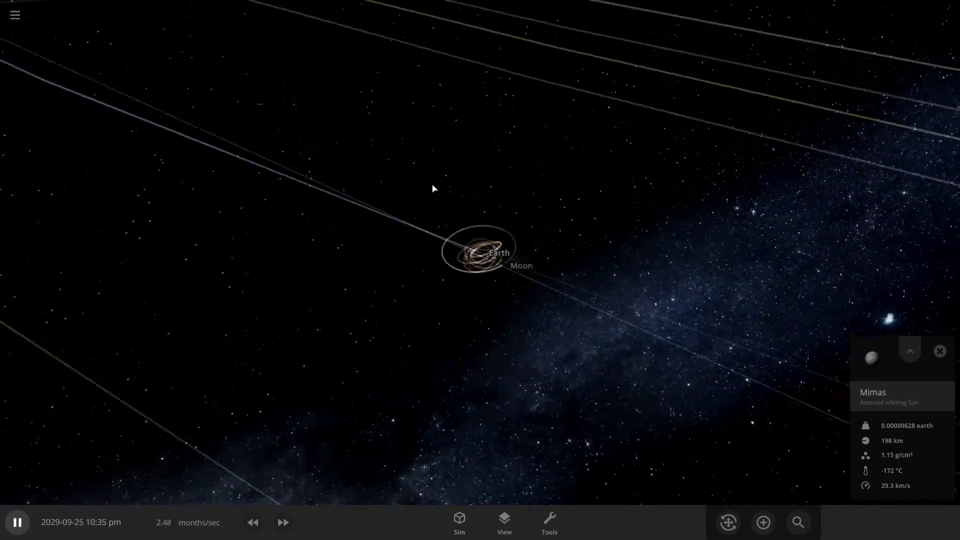
{"action": "scroll", "coordinate": [434, 189], "scroll_direction": "down", "scroll_amount": 3}
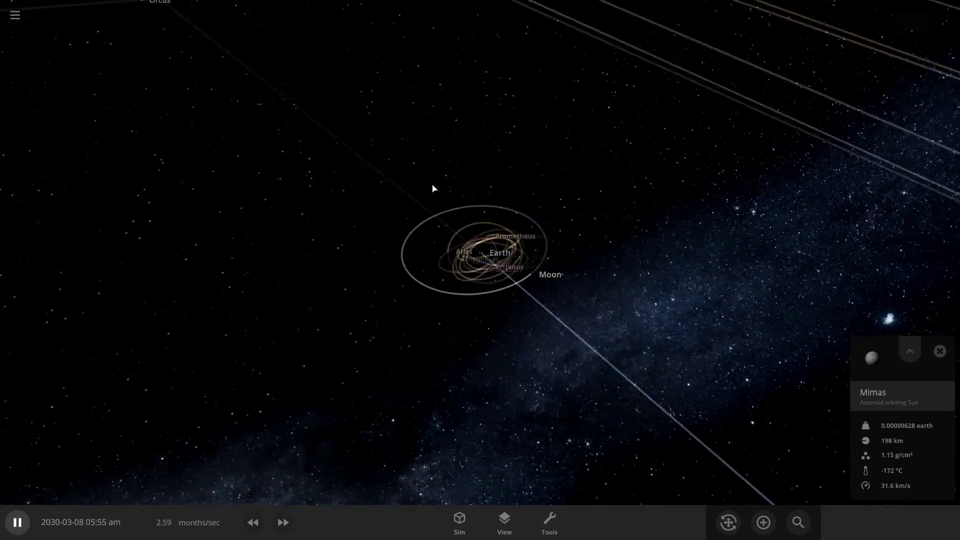
{"action": "scroll", "coordinate": [433, 189], "scroll_direction": "up", "scroll_amount": 3}
{"action": "left_click_drag", "start_coordinate": [432, 187], "coordinate": [679, 218]}
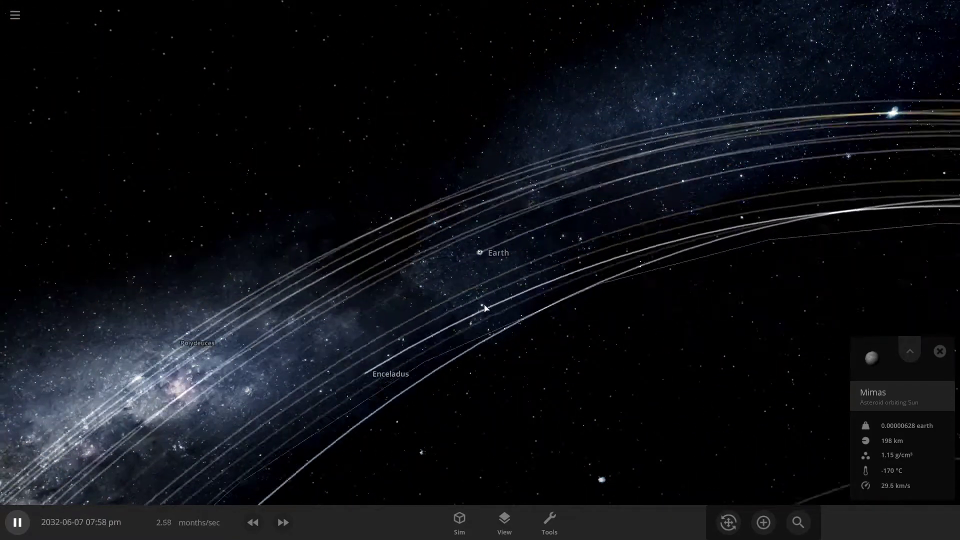
{"action": "right_click_drag", "start_coordinate": [484, 308], "coordinate": [632, 285]}
{"action": "scroll", "coordinate": [633, 285], "scroll_direction": "up", "scroll_amount": 10}
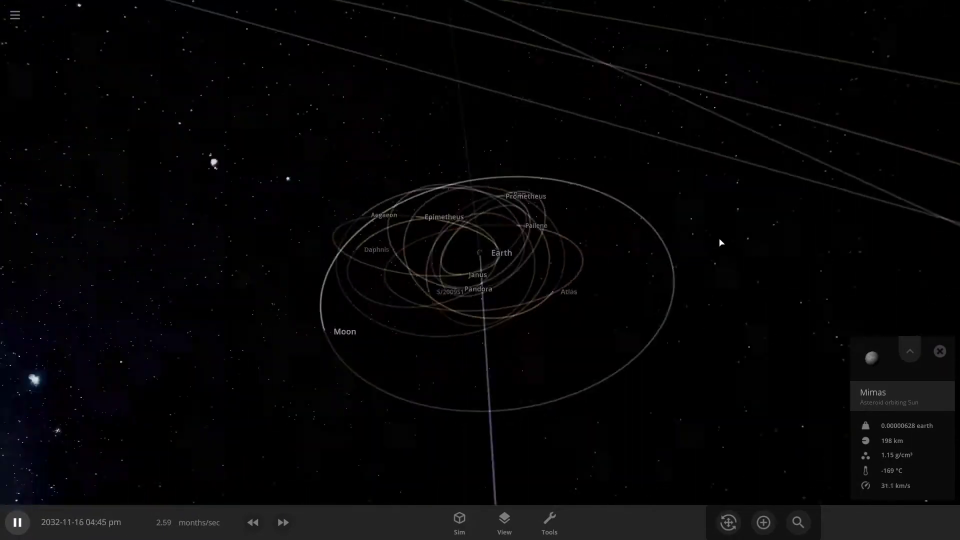
Step: Compare the moons circling Earth with those sharing its path around the Sun, pausing the simulation in August 2037 for a closer look
{"action": "left_click_drag", "start_coordinate": [743, 214], "coordinate": [303, 256]}
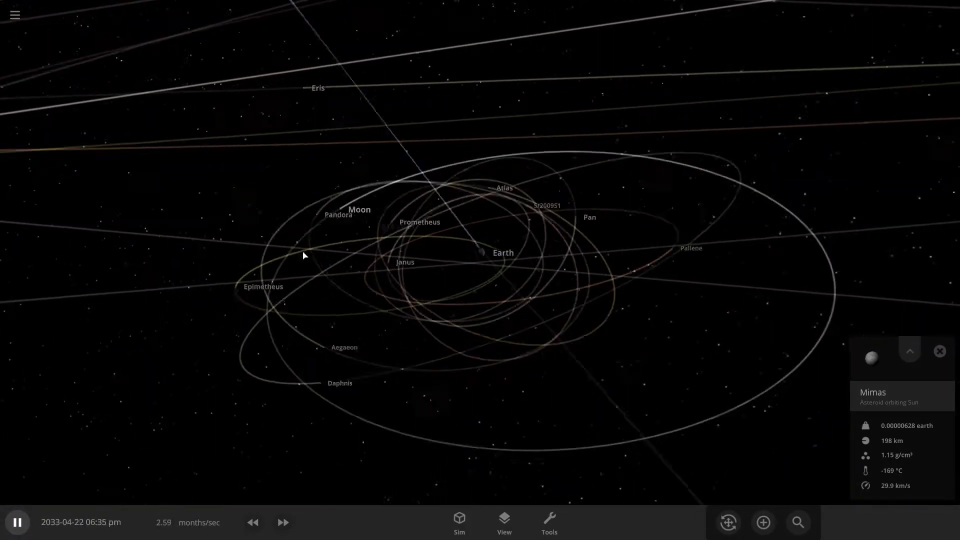
{"action": "scroll", "coordinate": [449, 324], "scroll_direction": "down", "scroll_amount": 4}
{"action": "left_click_drag", "start_coordinate": [448, 324], "coordinate": [445, 348]}
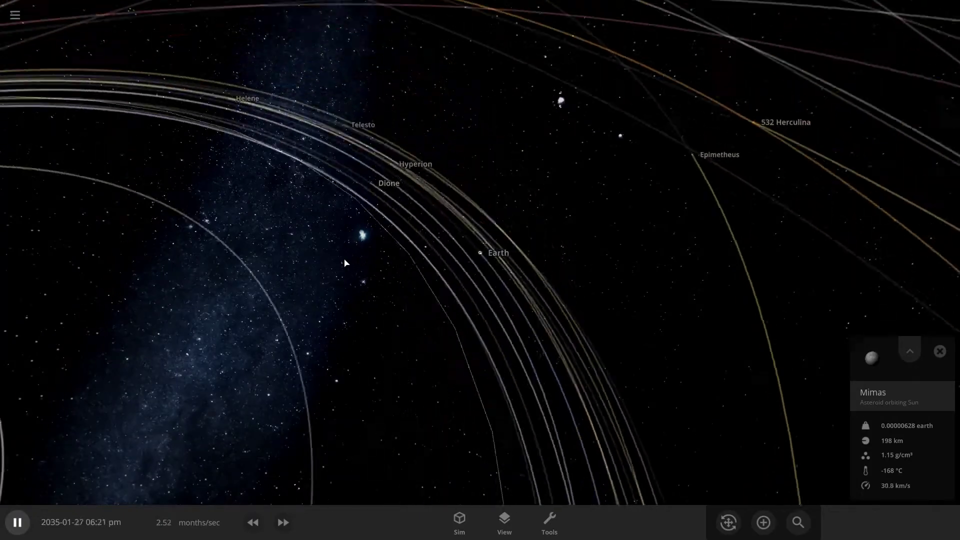
{"action": "scroll", "coordinate": [344, 263], "scroll_direction": "down", "scroll_amount": 5}
{"action": "left_click_drag", "start_coordinate": [345, 263], "coordinate": [559, 276]}
{"action": "scroll", "coordinate": [422, 290], "scroll_direction": "down", "scroll_amount": 4}
{"action": "scroll", "coordinate": [422, 290], "scroll_direction": "up", "scroll_amount": 12}
{"action": "scroll", "coordinate": [421, 290], "scroll_direction": "down", "scroll_amount": 4}
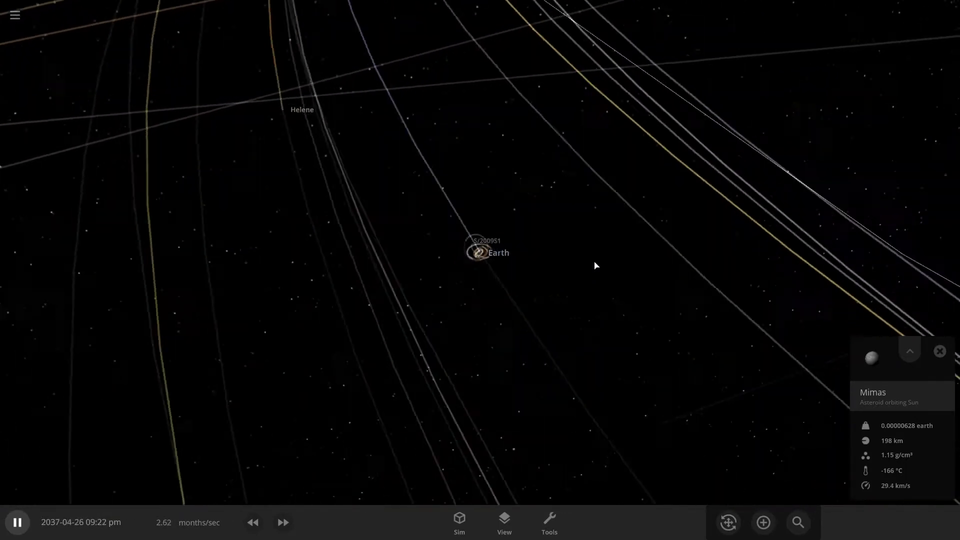
{"action": "left_click", "coordinate": [17, 522]}
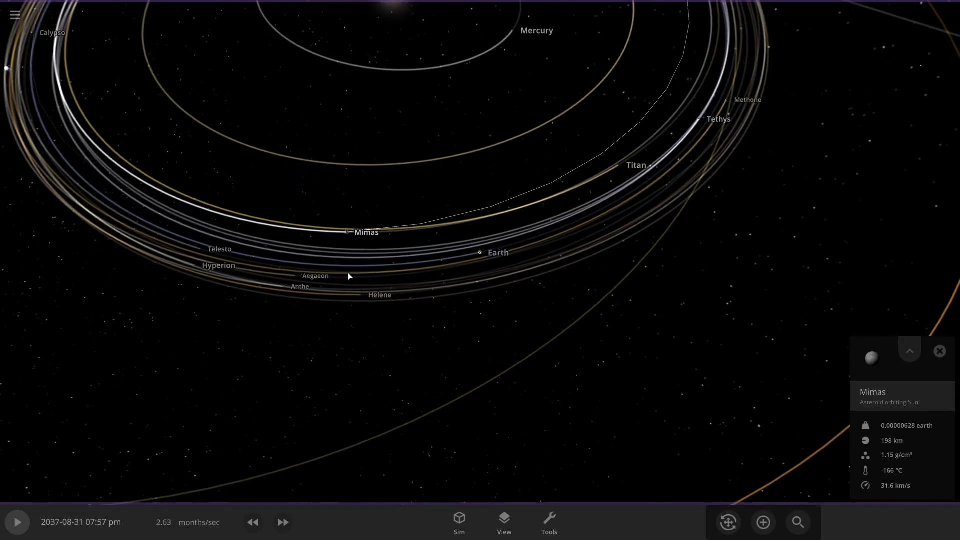
{"action": "scroll", "coordinate": [516, 251], "scroll_direction": "up", "scroll_amount": 10}
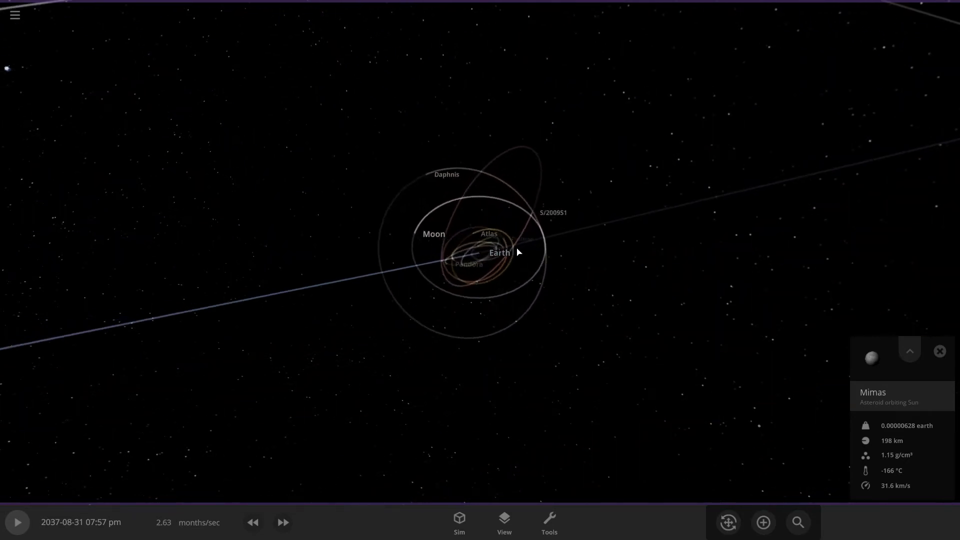
Step: Resume the simulation, pause it in November 2043, and inspect the details and orbits of Janus and Pan around Earth
{"action": "left_click", "coordinate": [24, 526]}
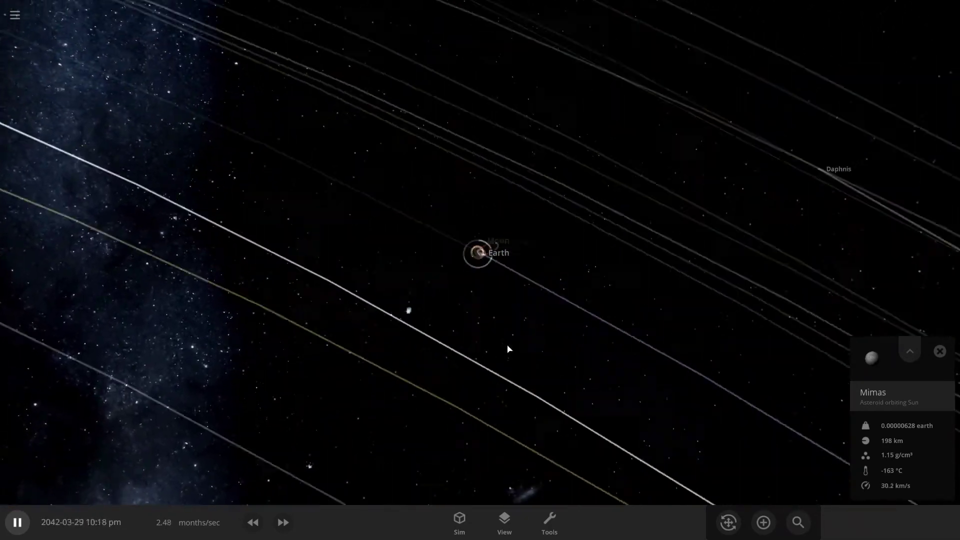
{"action": "scroll", "coordinate": [508, 349], "scroll_direction": "up", "scroll_amount": 5}
{"action": "left_click_drag", "start_coordinate": [458, 267], "coordinate": [543, 359]}
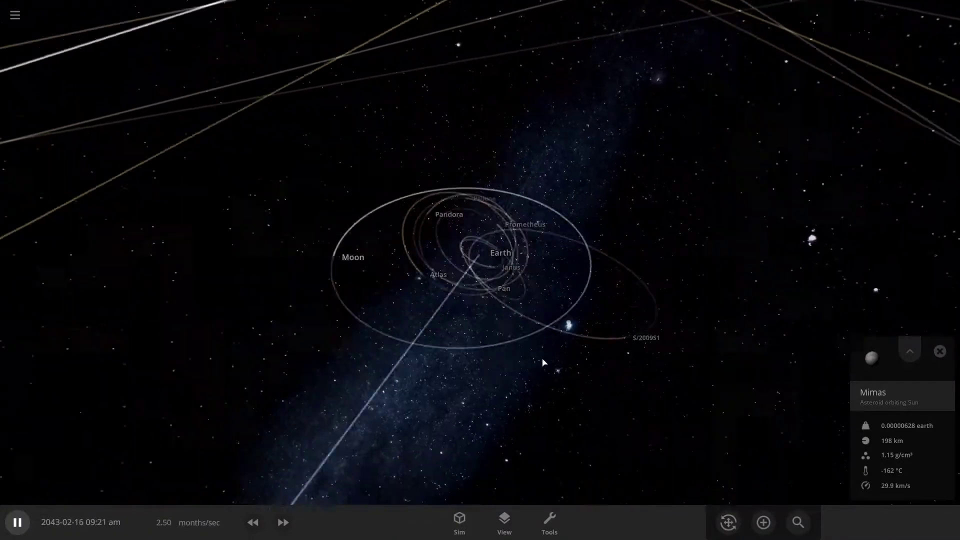
{"action": "scroll", "coordinate": [542, 358], "scroll_direction": "up", "scroll_amount": 5}
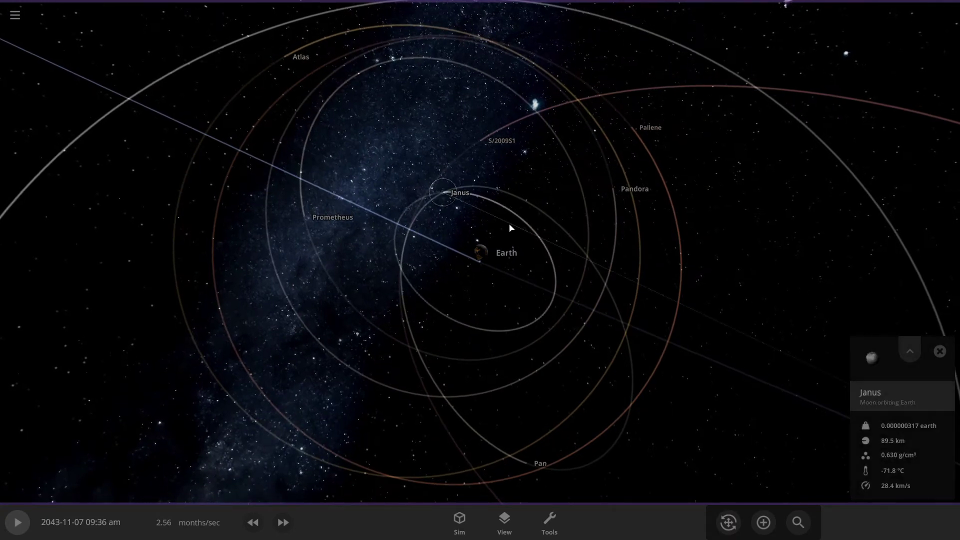
{"action": "scroll", "coordinate": [702, 339], "scroll_direction": "down", "scroll_amount": 3}
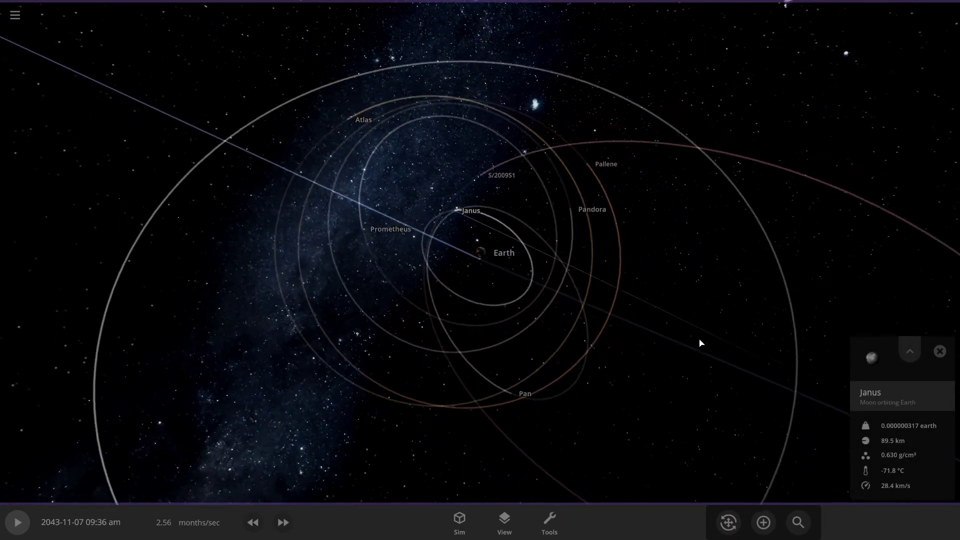
{"action": "left_click_drag", "start_coordinate": [635, 415], "coordinate": [625, 345]}
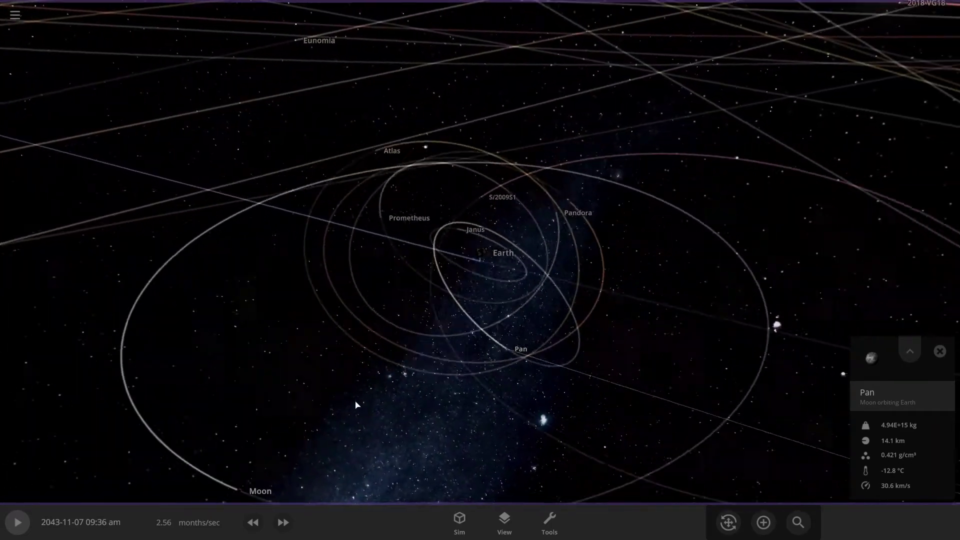
Step: Resume the simulation with Earth selected and speed it up to about 3.8 months/sec
{"action": "left_click", "coordinate": [18, 522]}
{"action": "left_click_drag", "start_coordinate": [522, 333], "coordinate": [585, 359]}
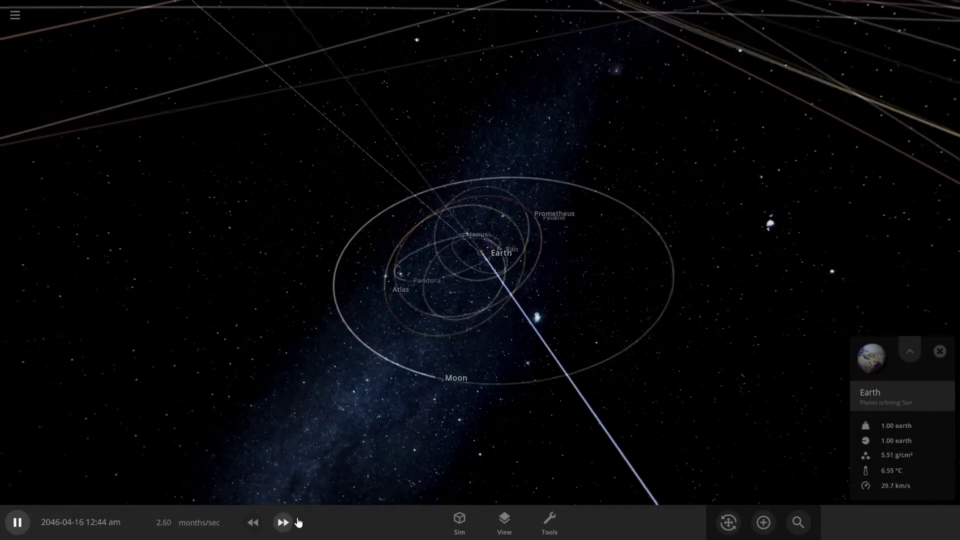
{"action": "left_click", "coordinate": [297, 521]}
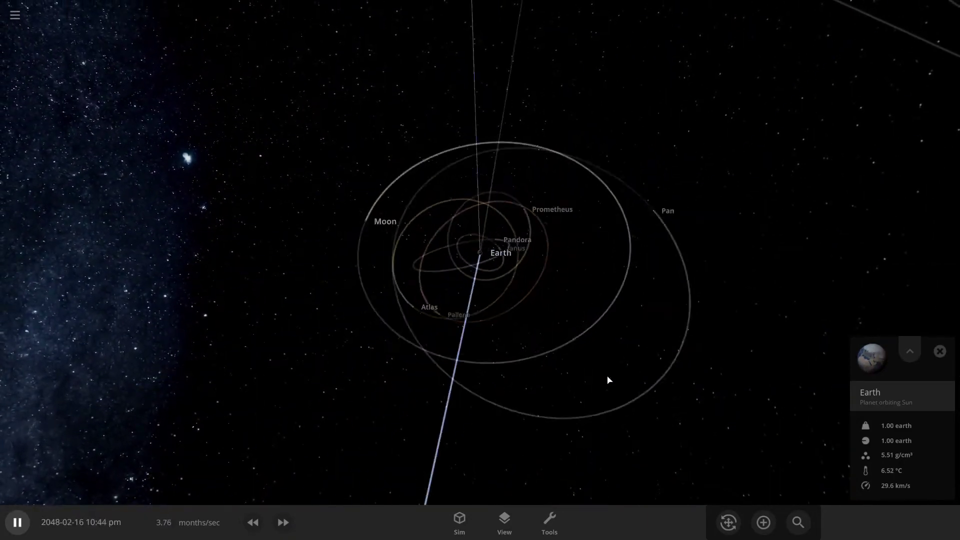
Step: Follow how the orbits of Pan, Atlas, Pallene and the other remaining moons around Earth change relative to the Moon's
{"action": "scroll", "coordinate": [607, 379], "scroll_direction": "down", "scroll_amount": 5}
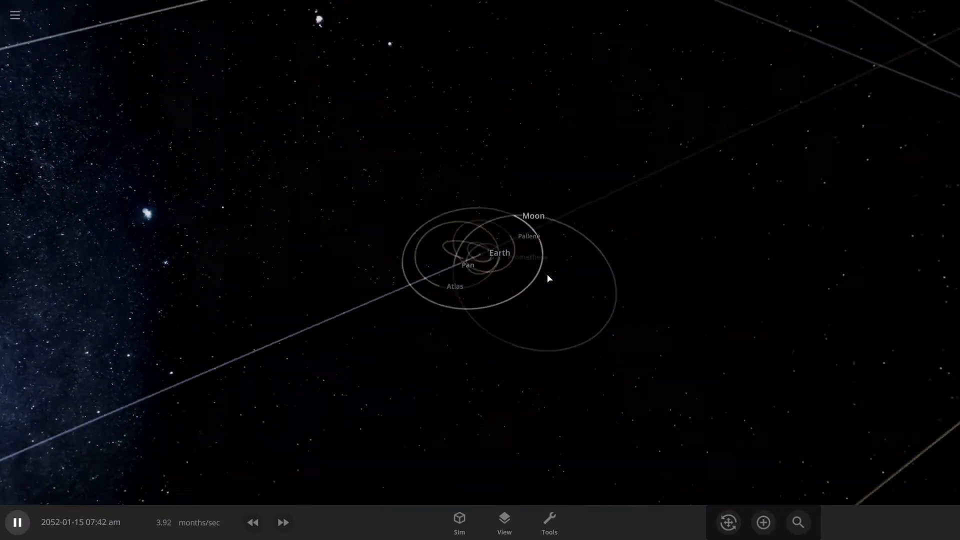
{"action": "scroll", "coordinate": [472, 298], "scroll_direction": "down", "scroll_amount": 10}
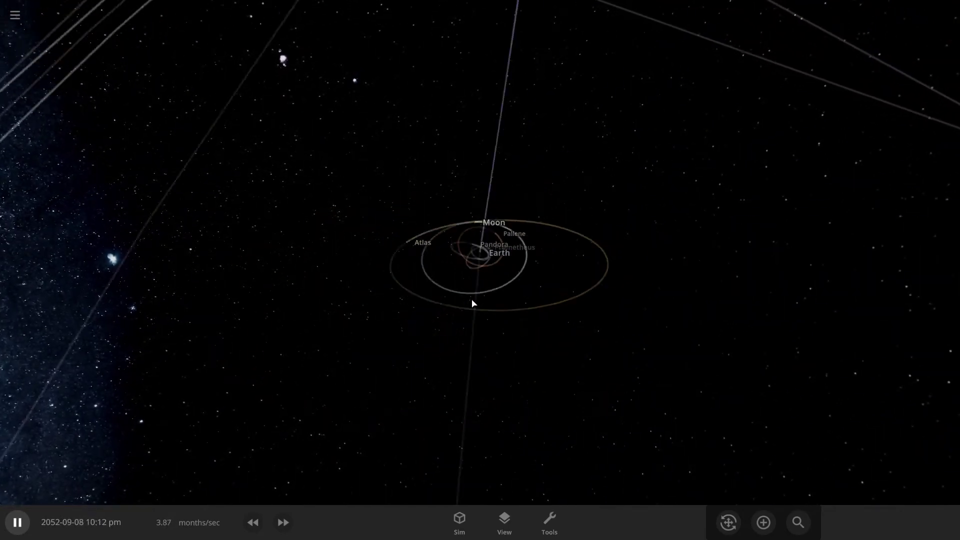
{"action": "right_click_drag", "start_coordinate": [472, 299], "coordinate": [466, 305]}
{"action": "scroll", "coordinate": [466, 309], "scroll_direction": "up", "scroll_amount": 10}
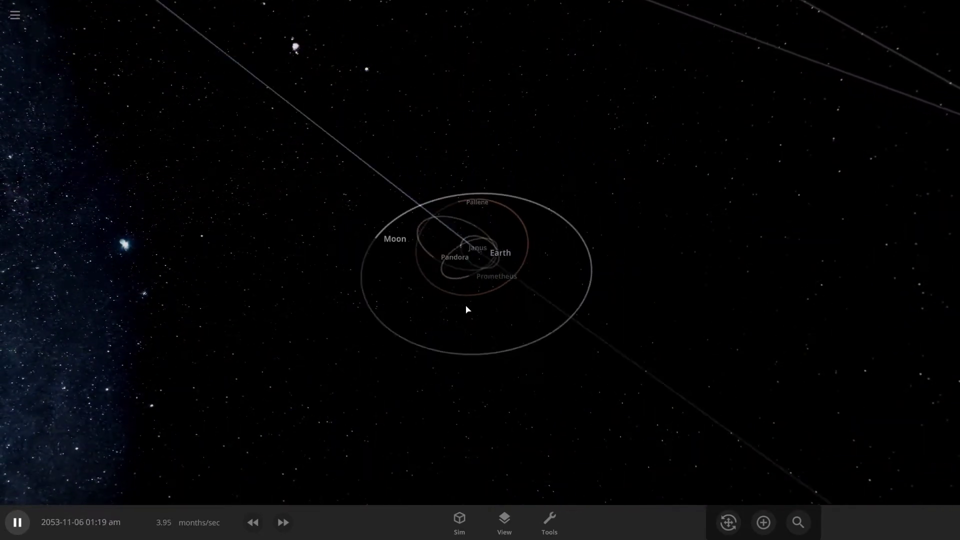
{"action": "right_click_drag", "start_coordinate": [466, 306], "coordinate": [609, 270]}
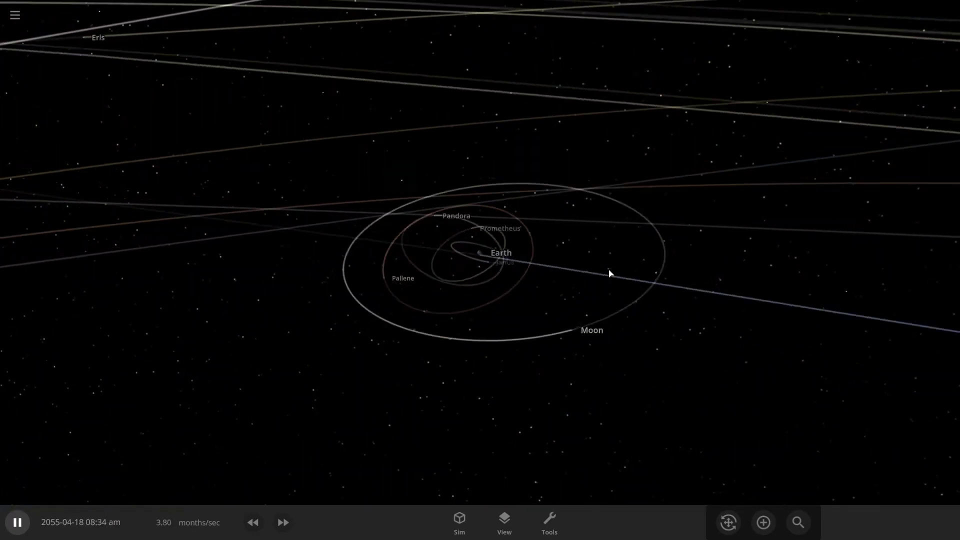
{"action": "left_click_drag", "start_coordinate": [754, 223], "coordinate": [755, 295]}
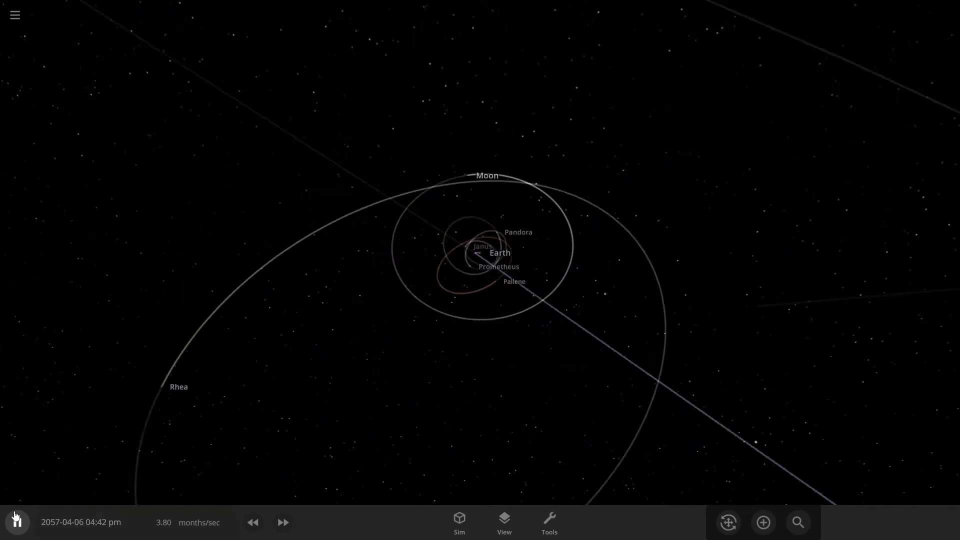
Step: Pause the simulation in August 2057, examine Rhea's path and the neighbouring orbits near Earth, and resume the run
{"action": "scroll", "coordinate": [396, 128], "scroll_direction": "down", "scroll_amount": 6}
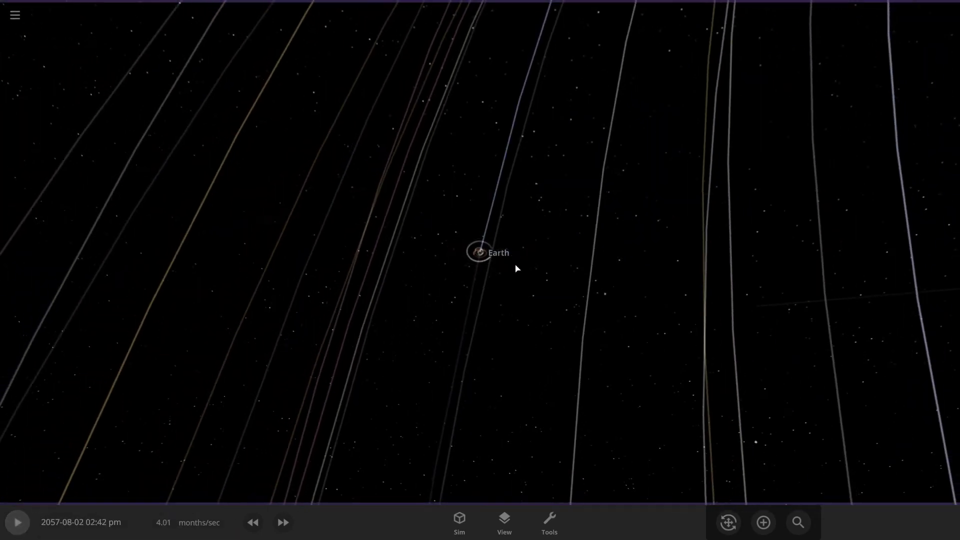
{"action": "scroll", "coordinate": [529, 292], "scroll_direction": "up", "scroll_amount": 4}
{"action": "scroll", "coordinate": [532, 298], "scroll_direction": "down", "scroll_amount": 5}
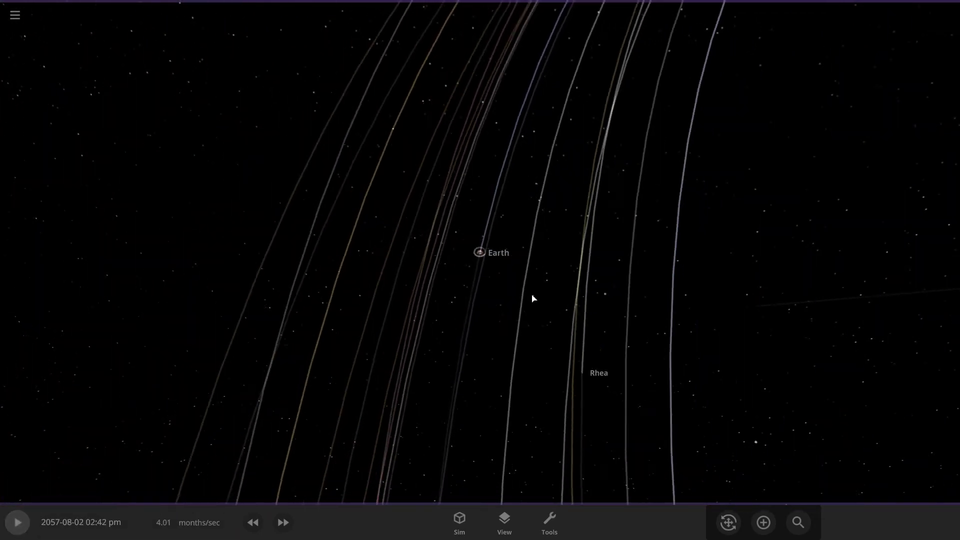
{"action": "scroll", "coordinate": [552, 329], "scroll_direction": "down", "scroll_amount": 3}
{"action": "scroll", "coordinate": [550, 329], "scroll_direction": "up", "scroll_amount": 8}
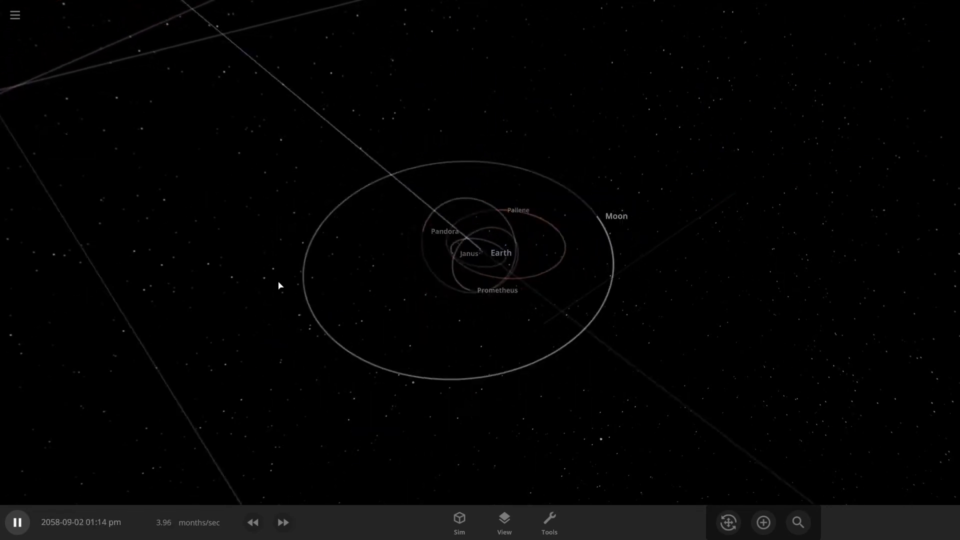
Step: Compare the moons spread along Earth's path around the Sun with Pandora, Pallene, Janus and Prometheus close to Earth
{"action": "scroll", "coordinate": [278, 285], "scroll_direction": "down", "scroll_amount": 6}
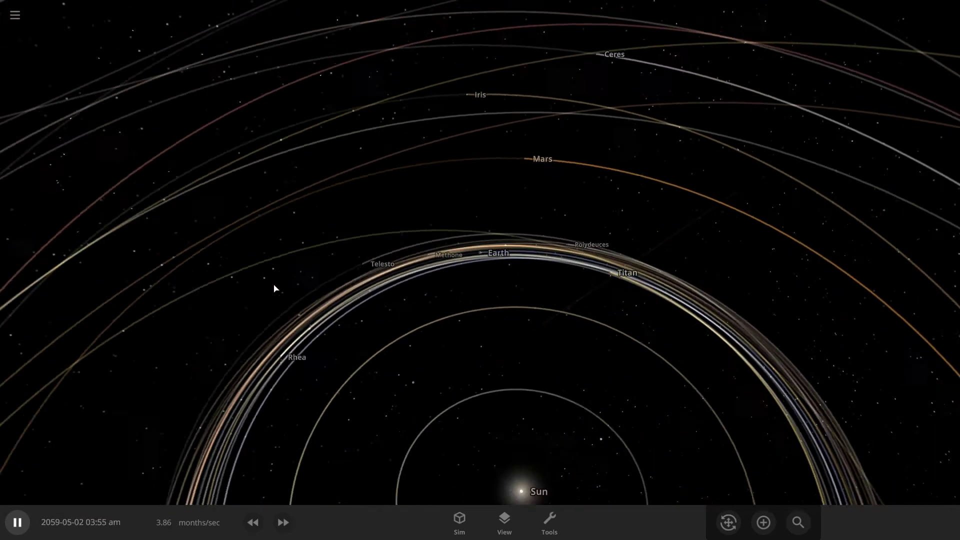
{"action": "left_click_drag", "start_coordinate": [274, 288], "coordinate": [520, 295]}
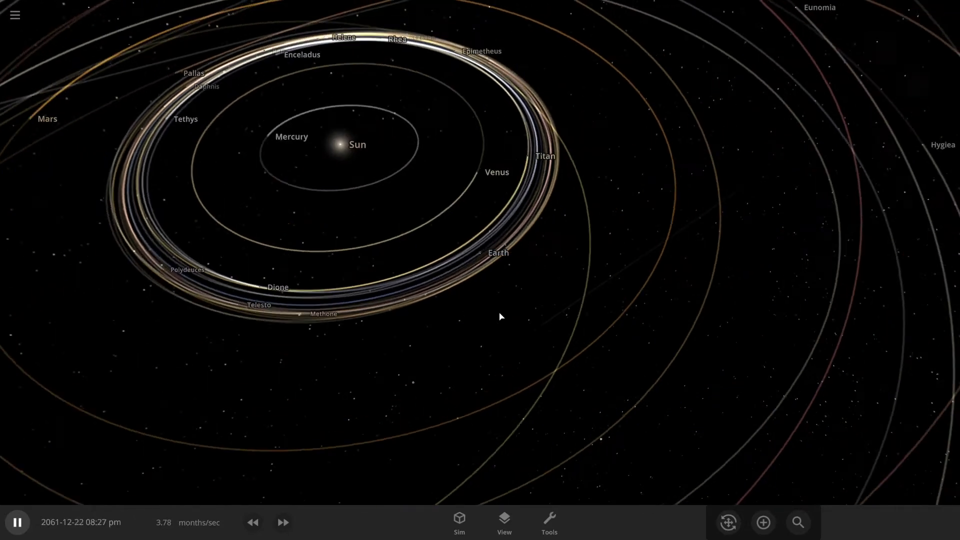
{"action": "scroll", "coordinate": [500, 316], "scroll_direction": "up", "scroll_amount": 10}
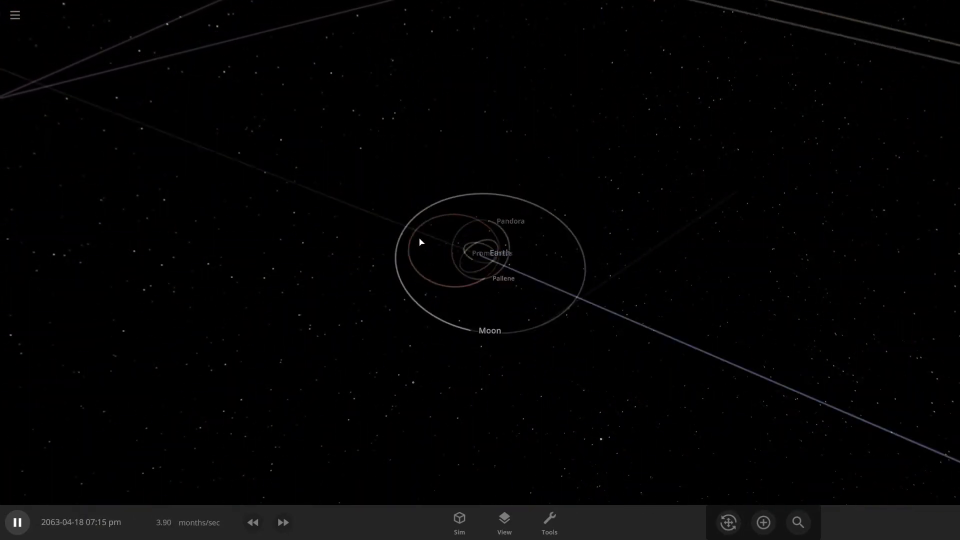
{"action": "scroll", "coordinate": [468, 303], "scroll_direction": "up", "scroll_amount": 5}
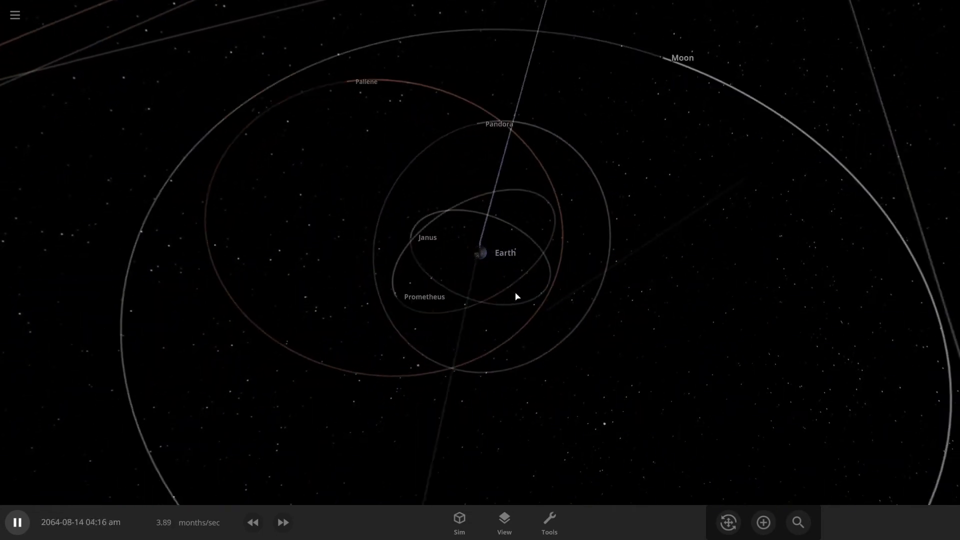
{"action": "scroll", "coordinate": [469, 335], "scroll_direction": "down", "scroll_amount": 3}
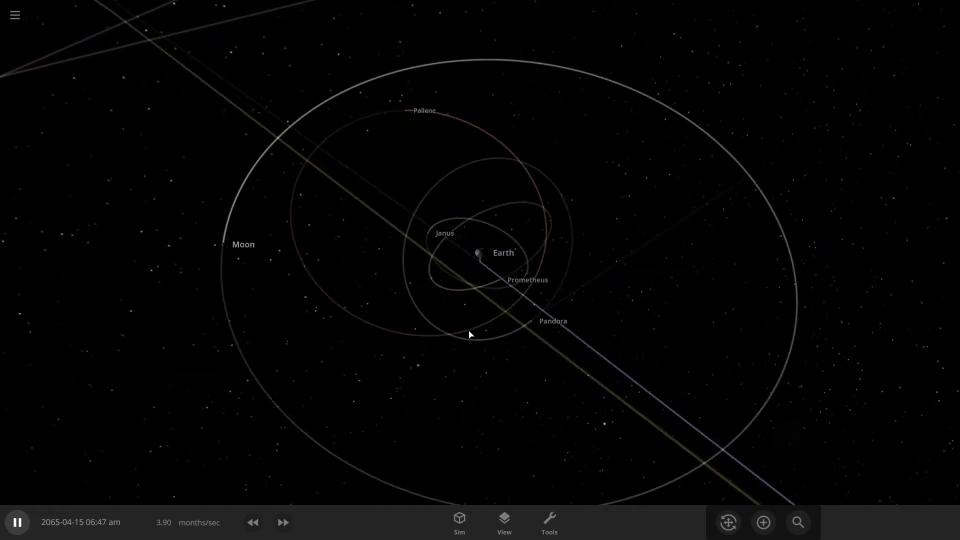
{"action": "right_click_drag", "start_coordinate": [465, 327], "coordinate": [577, 303]}
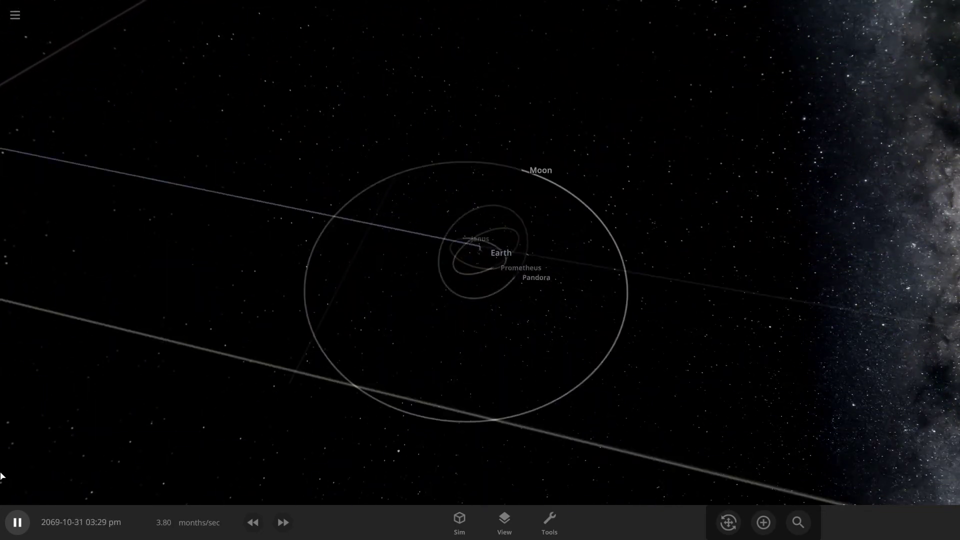
Step: Pause the simulation in January 2070 and examine the orbits of Janus, Prometheus and Pandora around Earth from different angles
{"action": "left_click", "coordinate": [5, 526]}
{"action": "left_click_drag", "start_coordinate": [423, 345], "coordinate": [514, 369]}
{"action": "scroll", "coordinate": [475, 321], "scroll_direction": "up", "scroll_amount": 6}
{"action": "scroll", "coordinate": [515, 385], "scroll_direction": "down", "scroll_amount": 2}
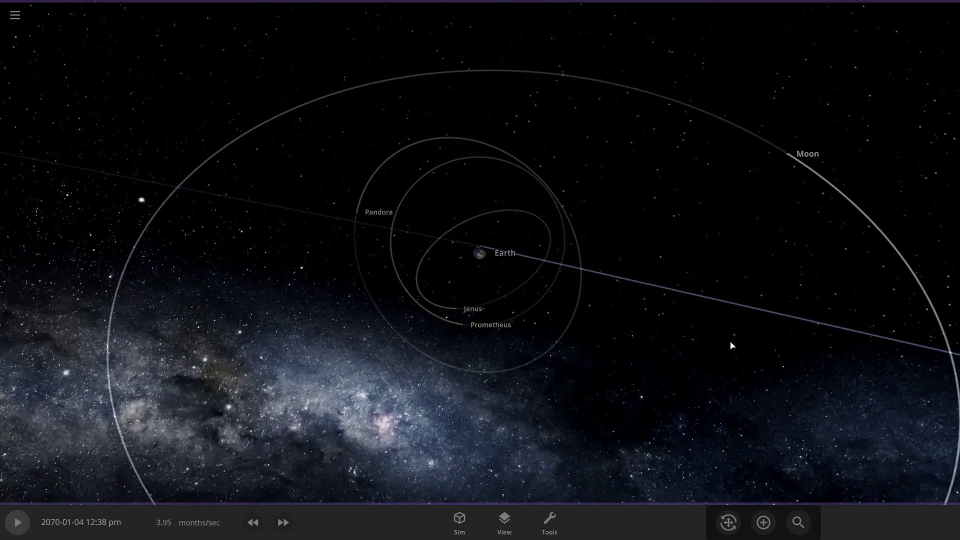
{"action": "left_click_drag", "start_coordinate": [731, 345], "coordinate": [554, 281]}
{"action": "scroll", "coordinate": [840, 263], "scroll_direction": "up", "scroll_amount": 5}
{"action": "scroll", "coordinate": [425, 210], "scroll_direction": "down", "scroll_amount": 5}
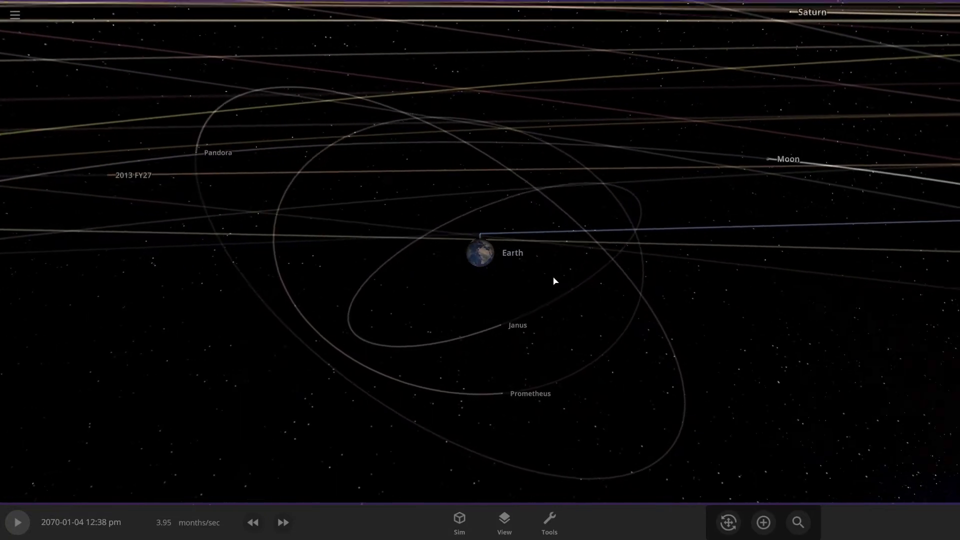